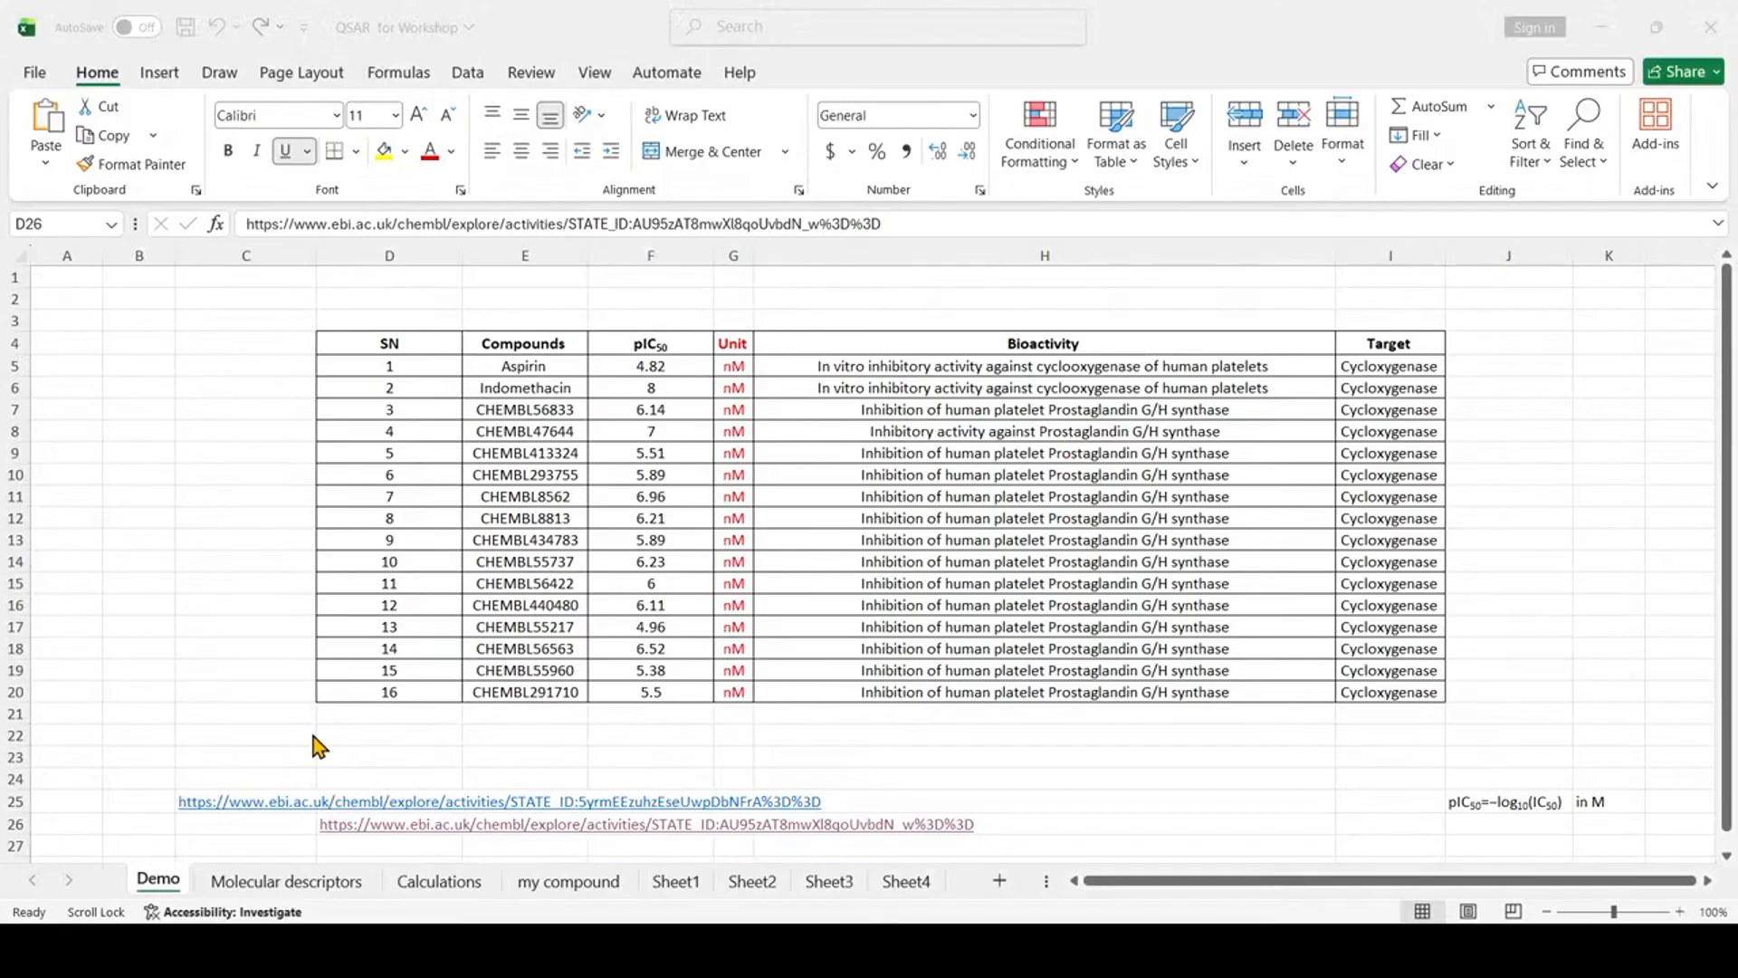
key("alt+Tab")
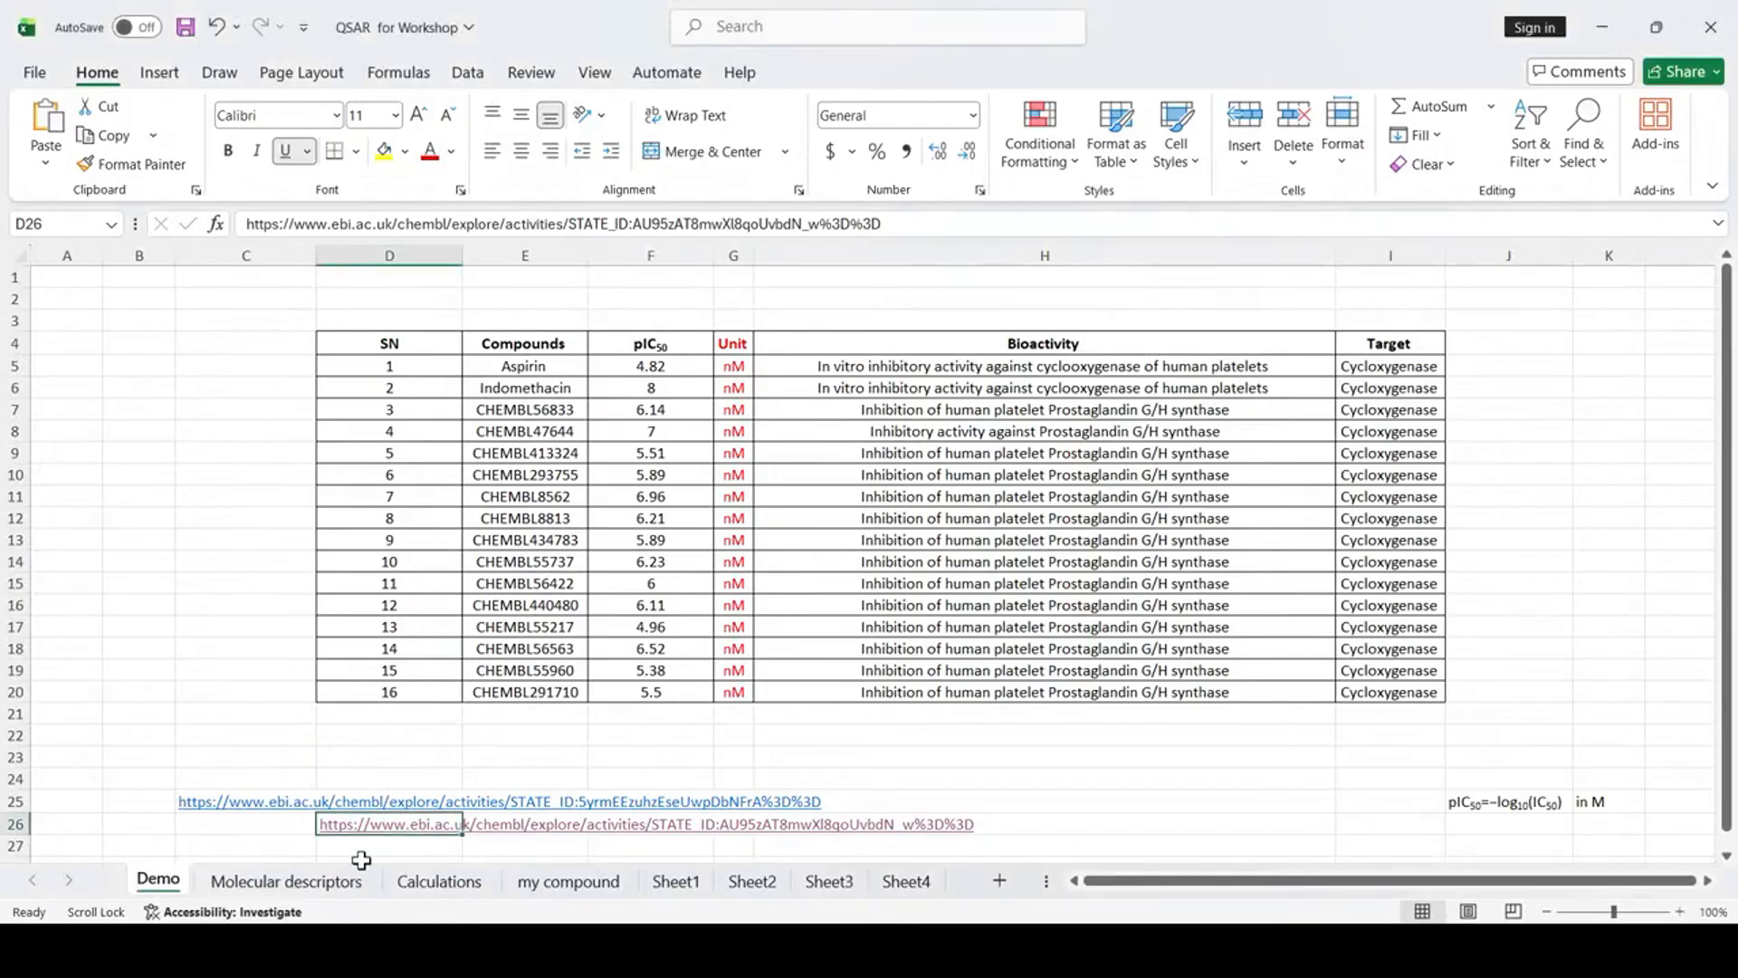
left_click(1002, 949)
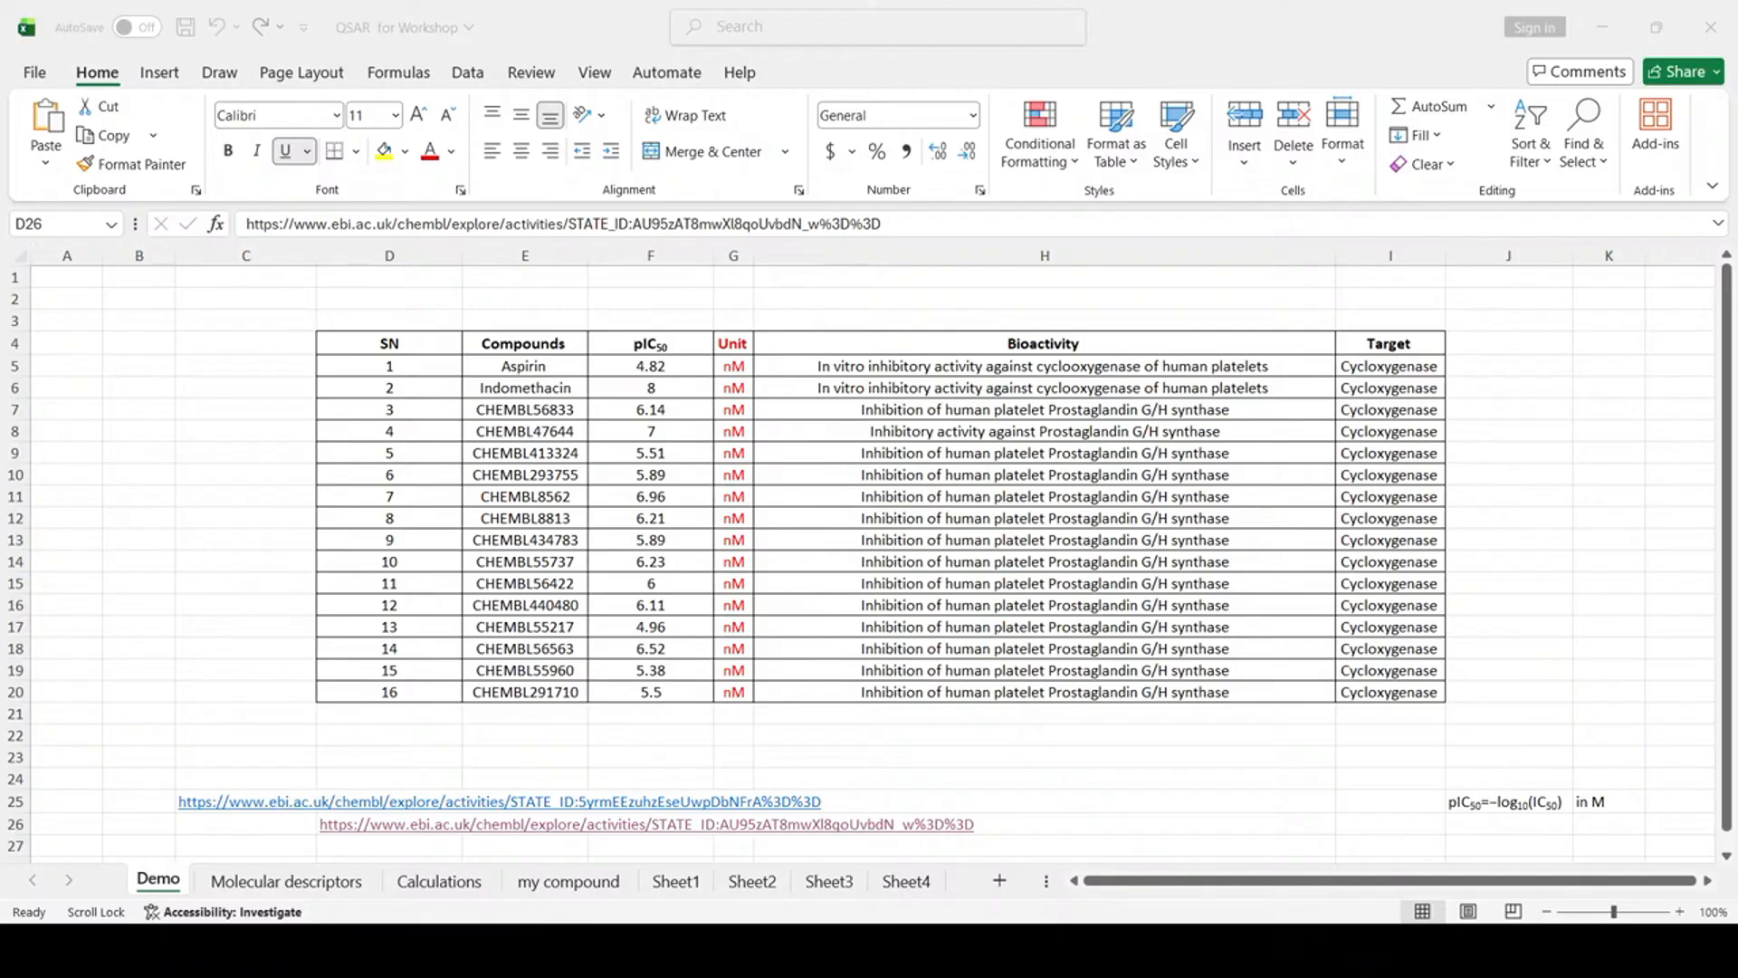
left_click(1001, 949)
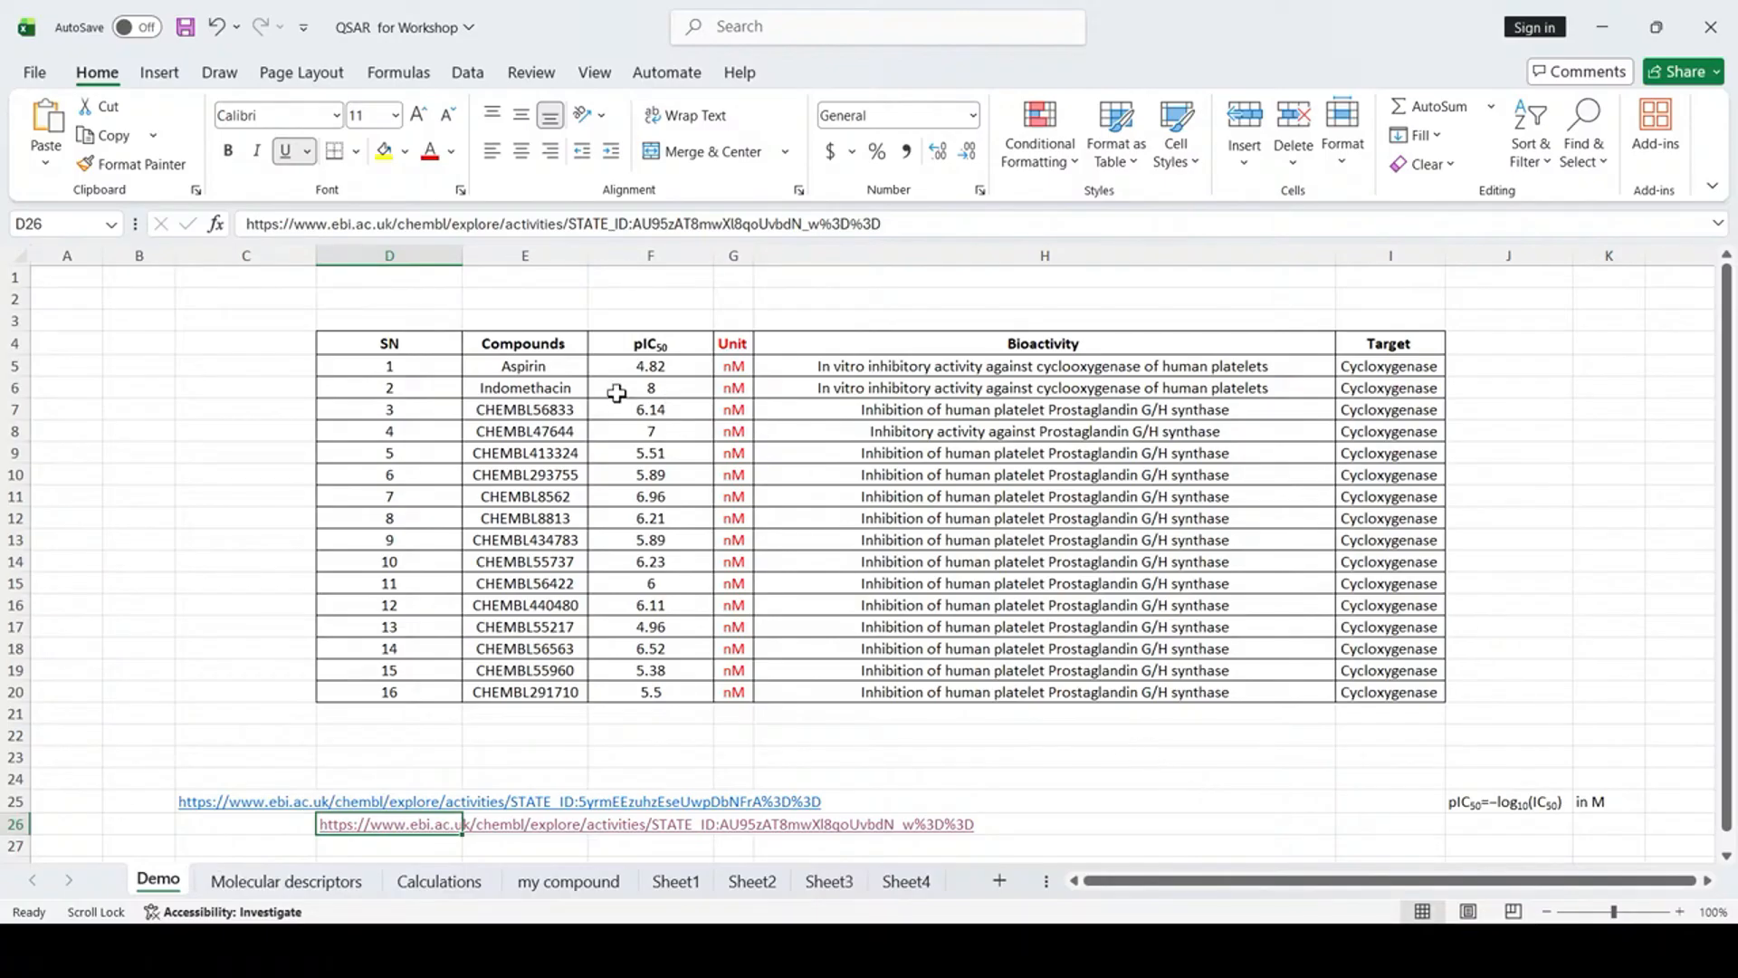
Examine the Compounds and pIC50 columns of the table on the Demo sheet, from Aspirin and Indomethacin through the ChEMBL compounds.
left_click(544, 254)
left_click(649, 344)
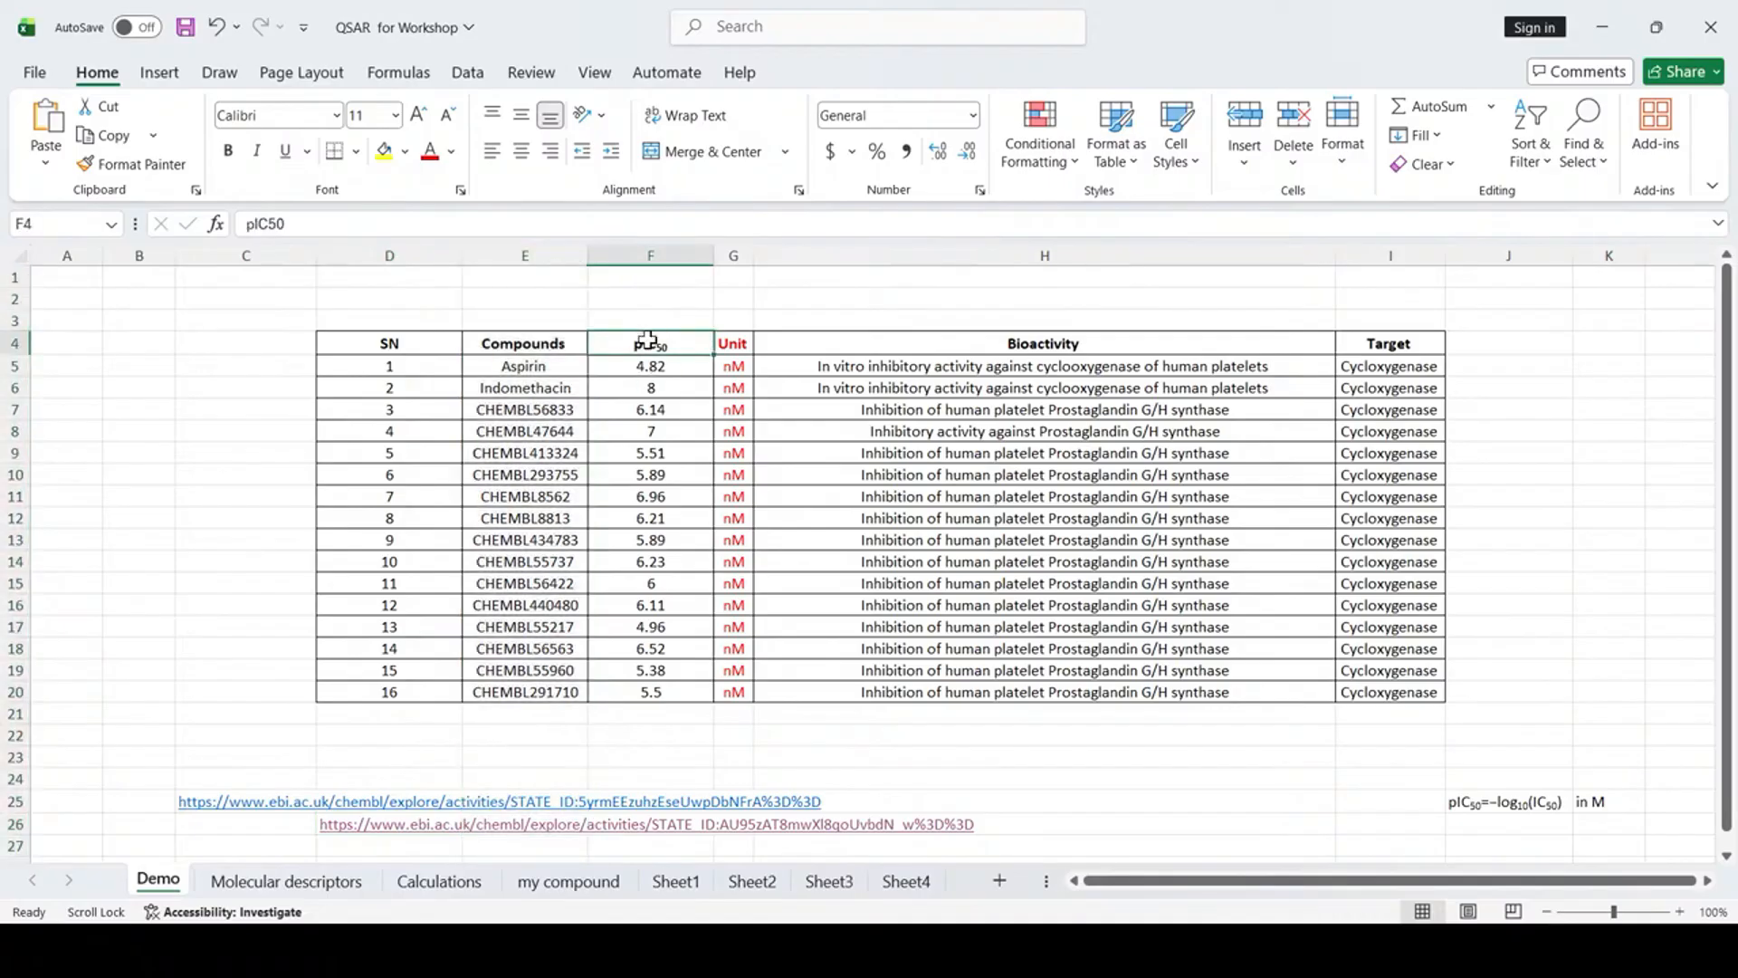
double_click(515, 388)
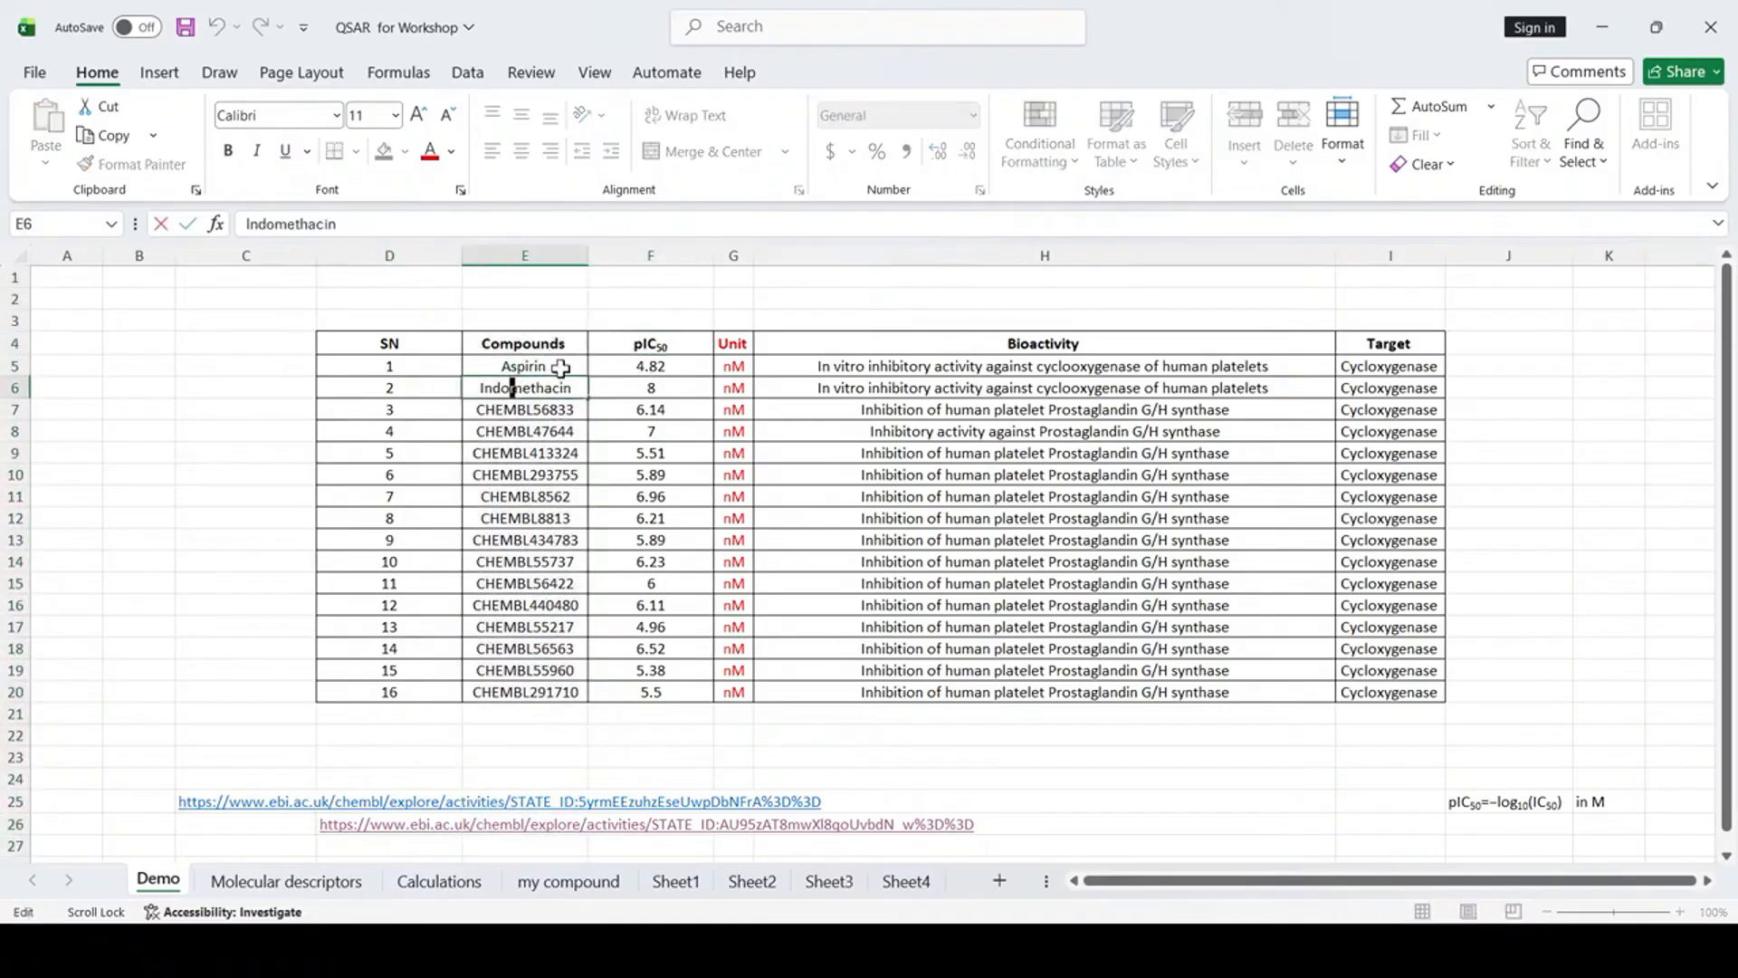
left_click(556, 364)
left_click(528, 410)
left_click(530, 452)
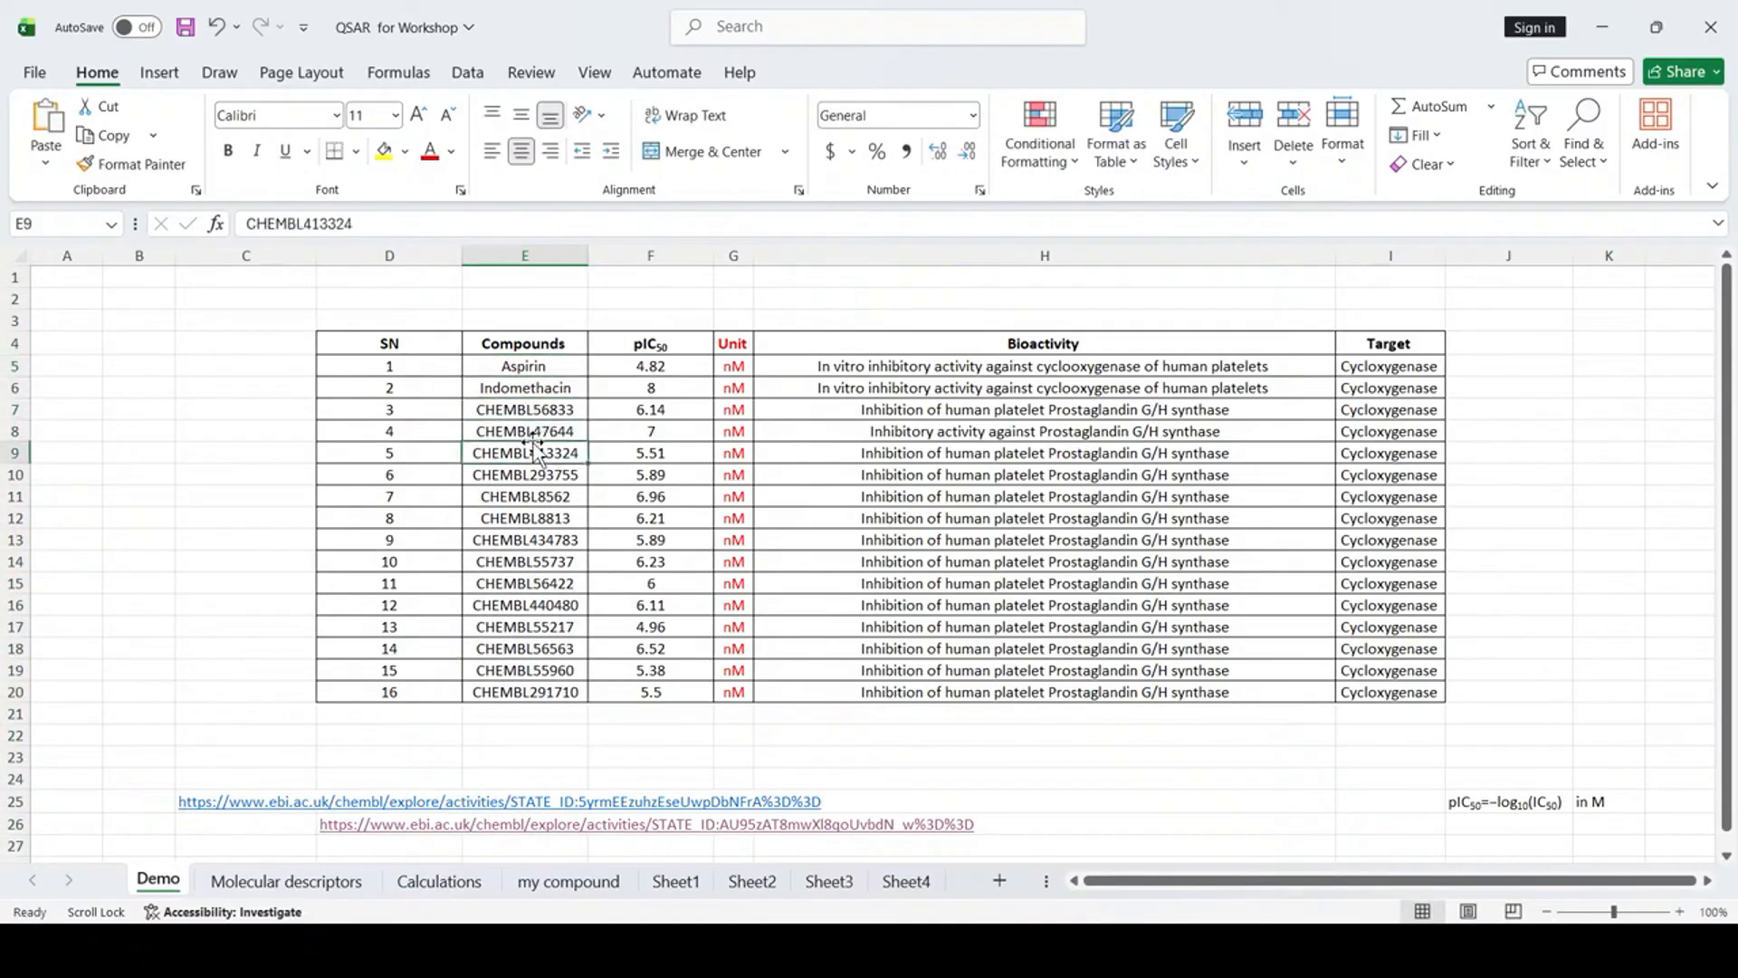
left_click(529, 435)
left_click(527, 452)
key("ctrl+Up")
double_click(529, 410)
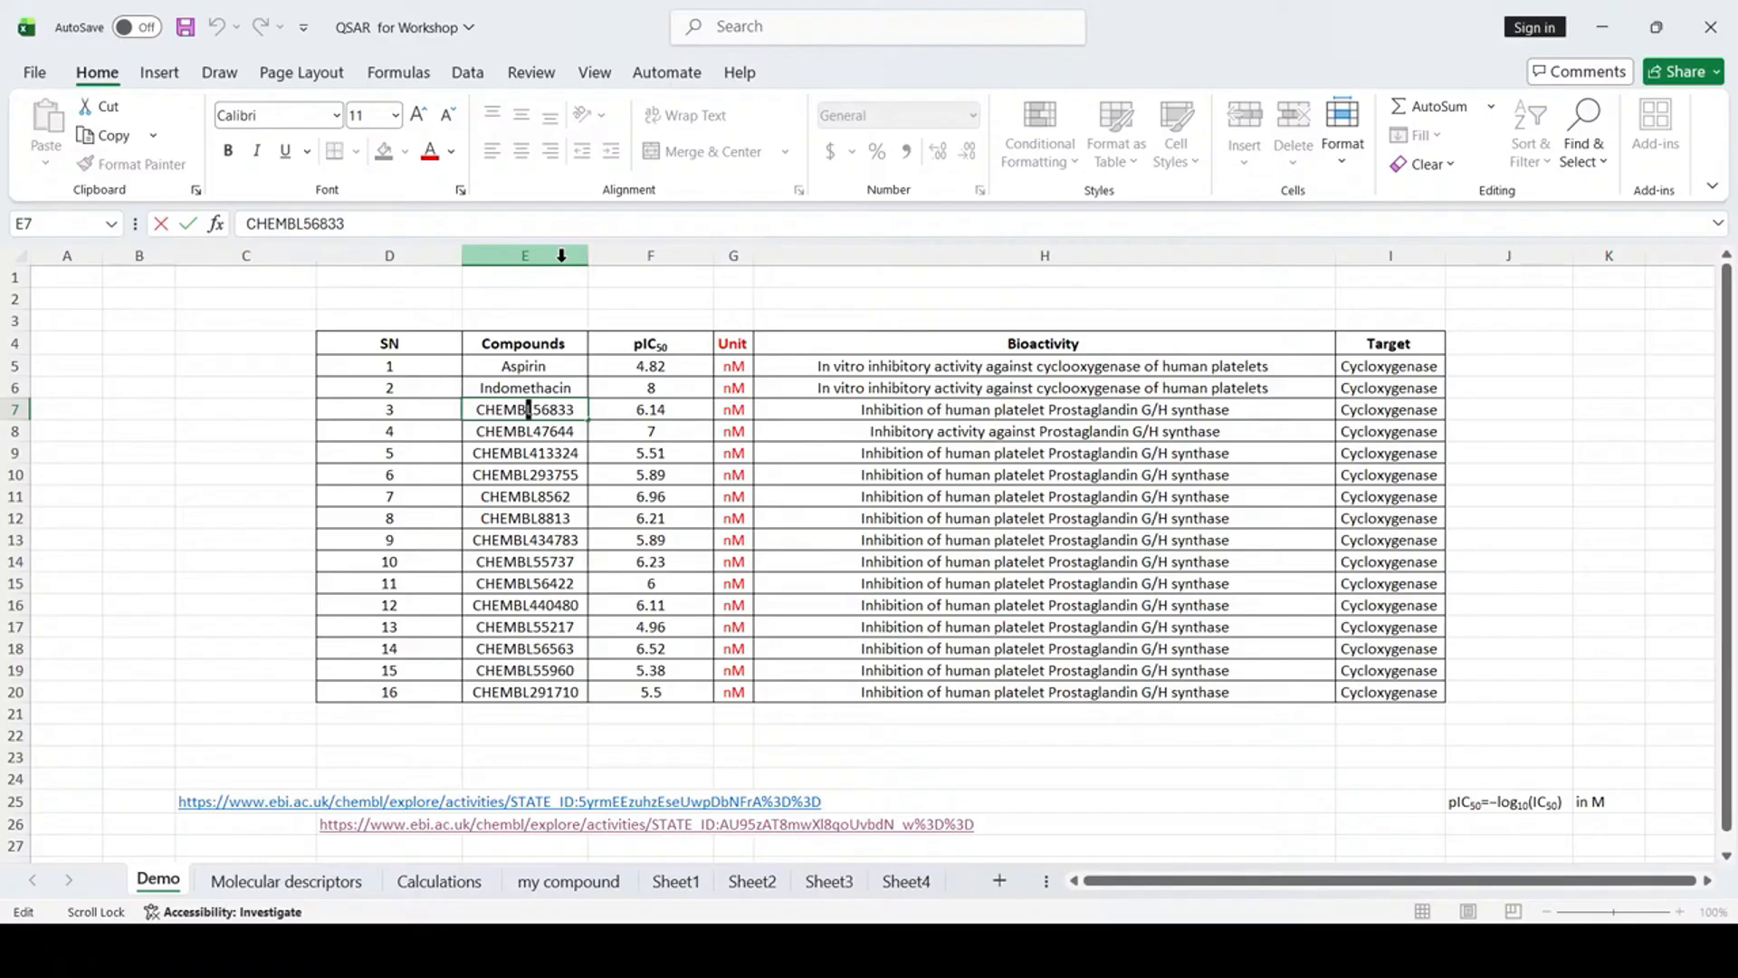
Review the pIC50 values against the conversion formula in J25 and check the Unit column.
left_click(902, 737)
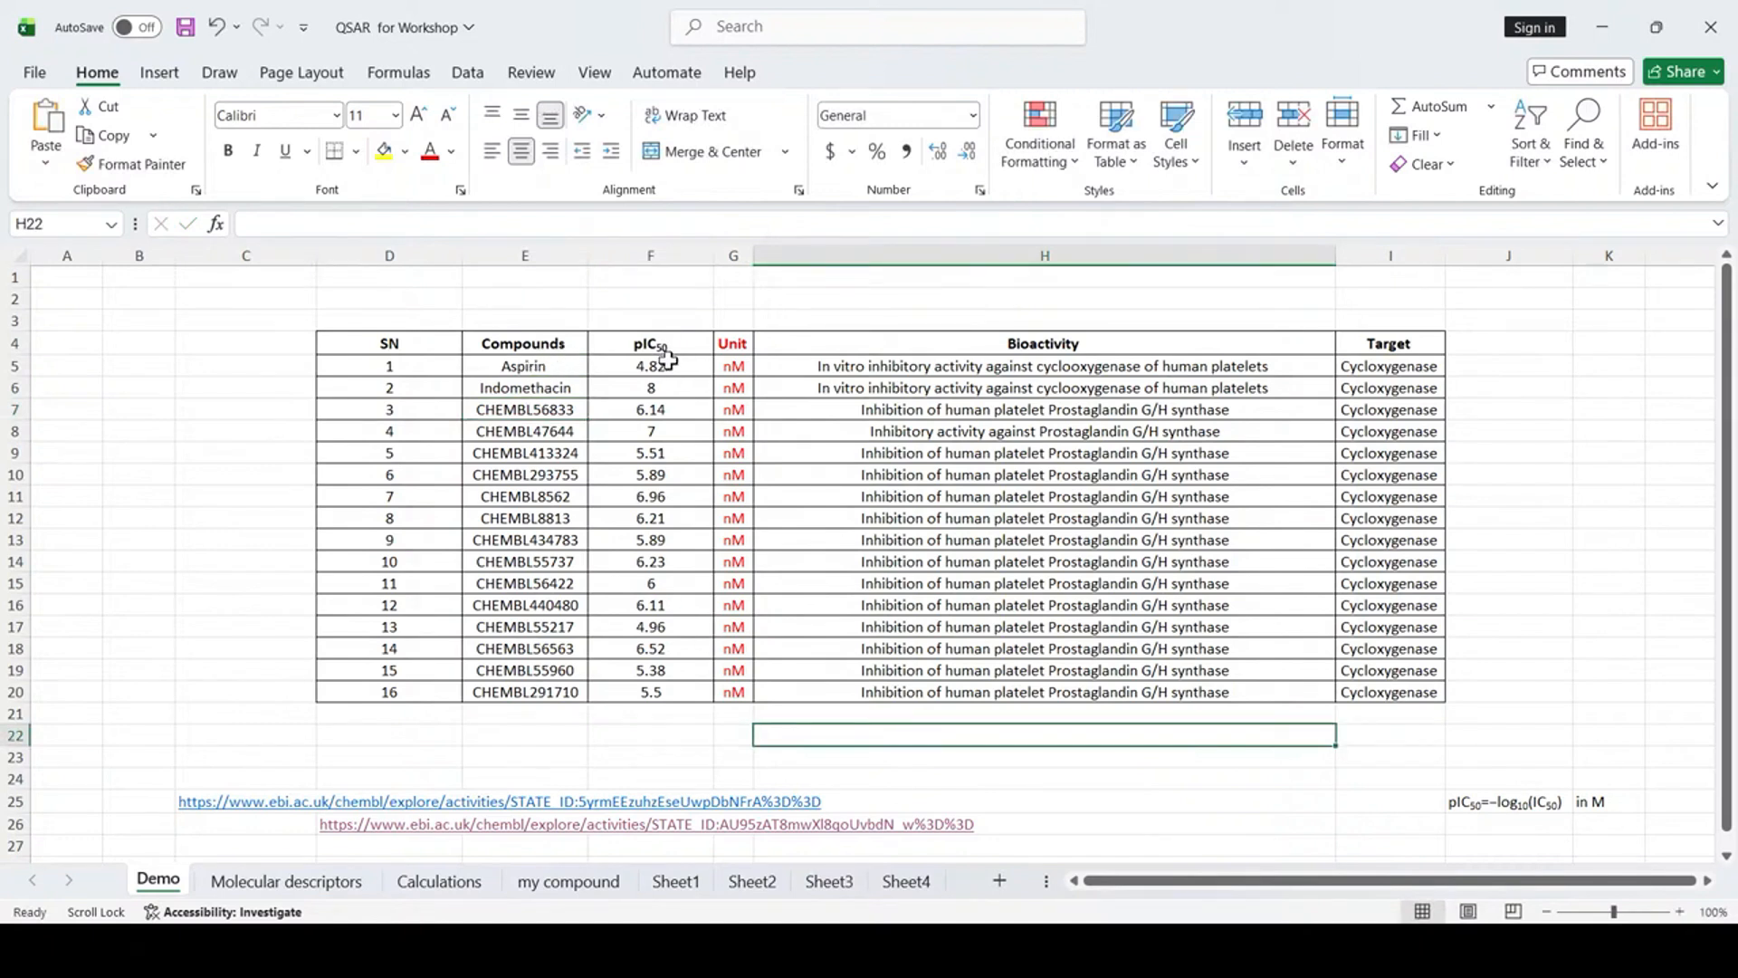
left_click(668, 362)
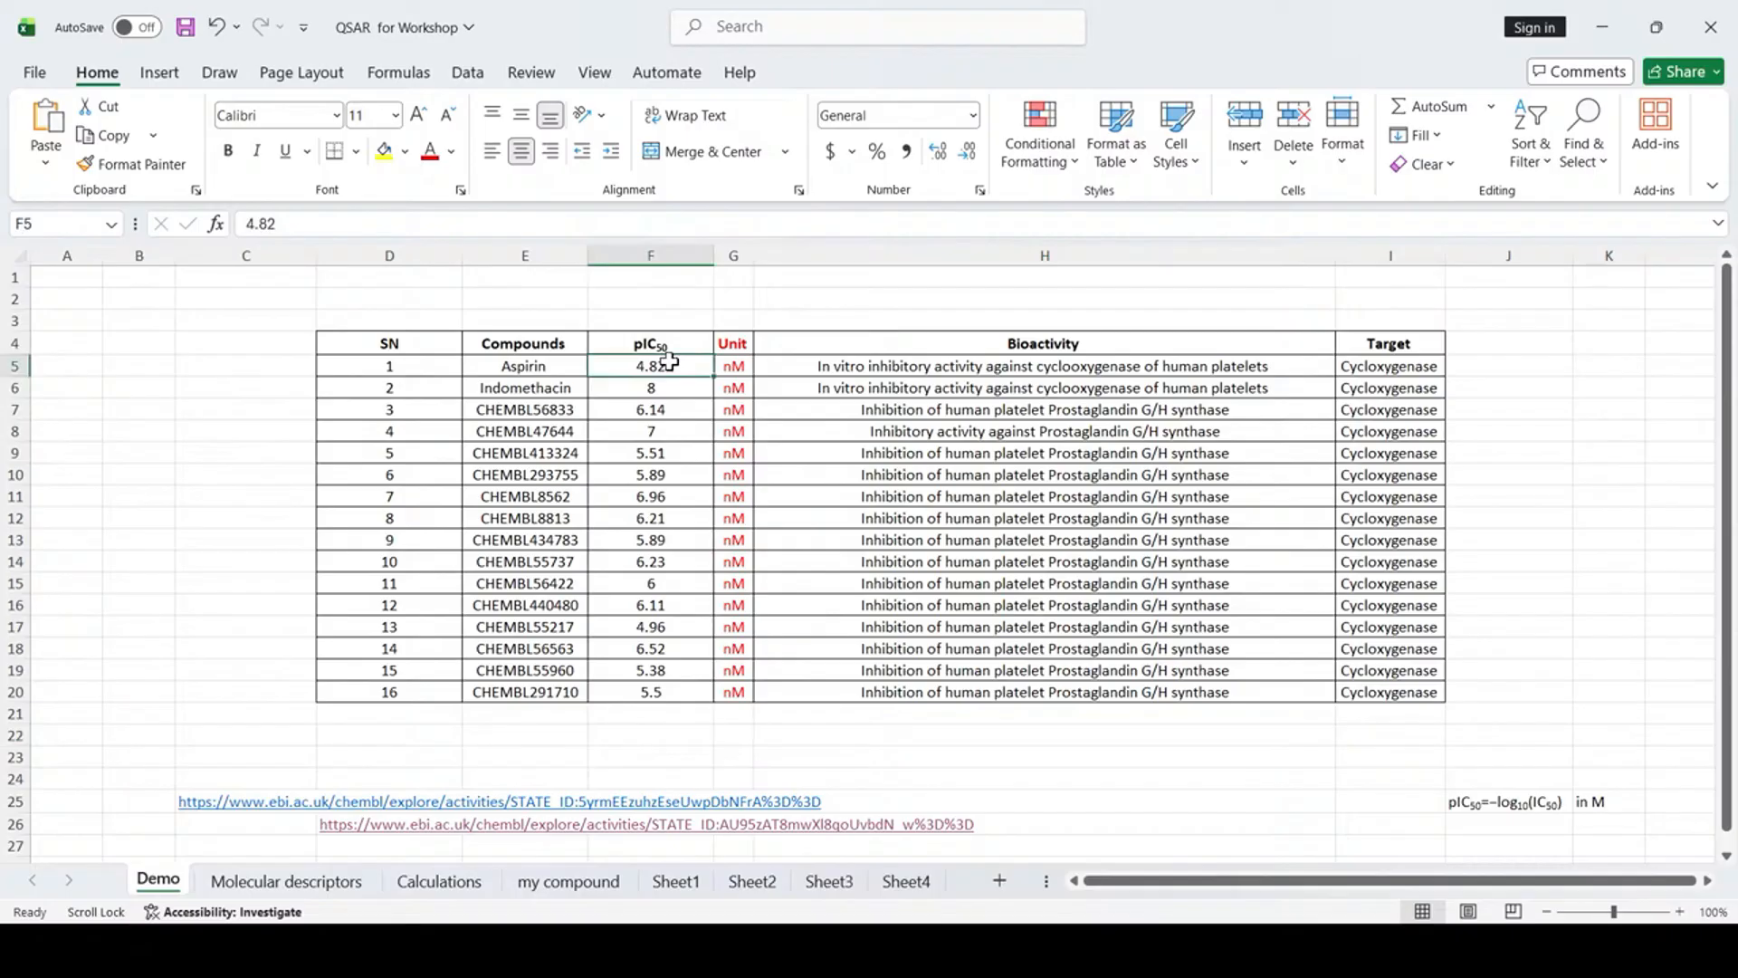
double_click(1487, 802)
left_click(1305, 827)
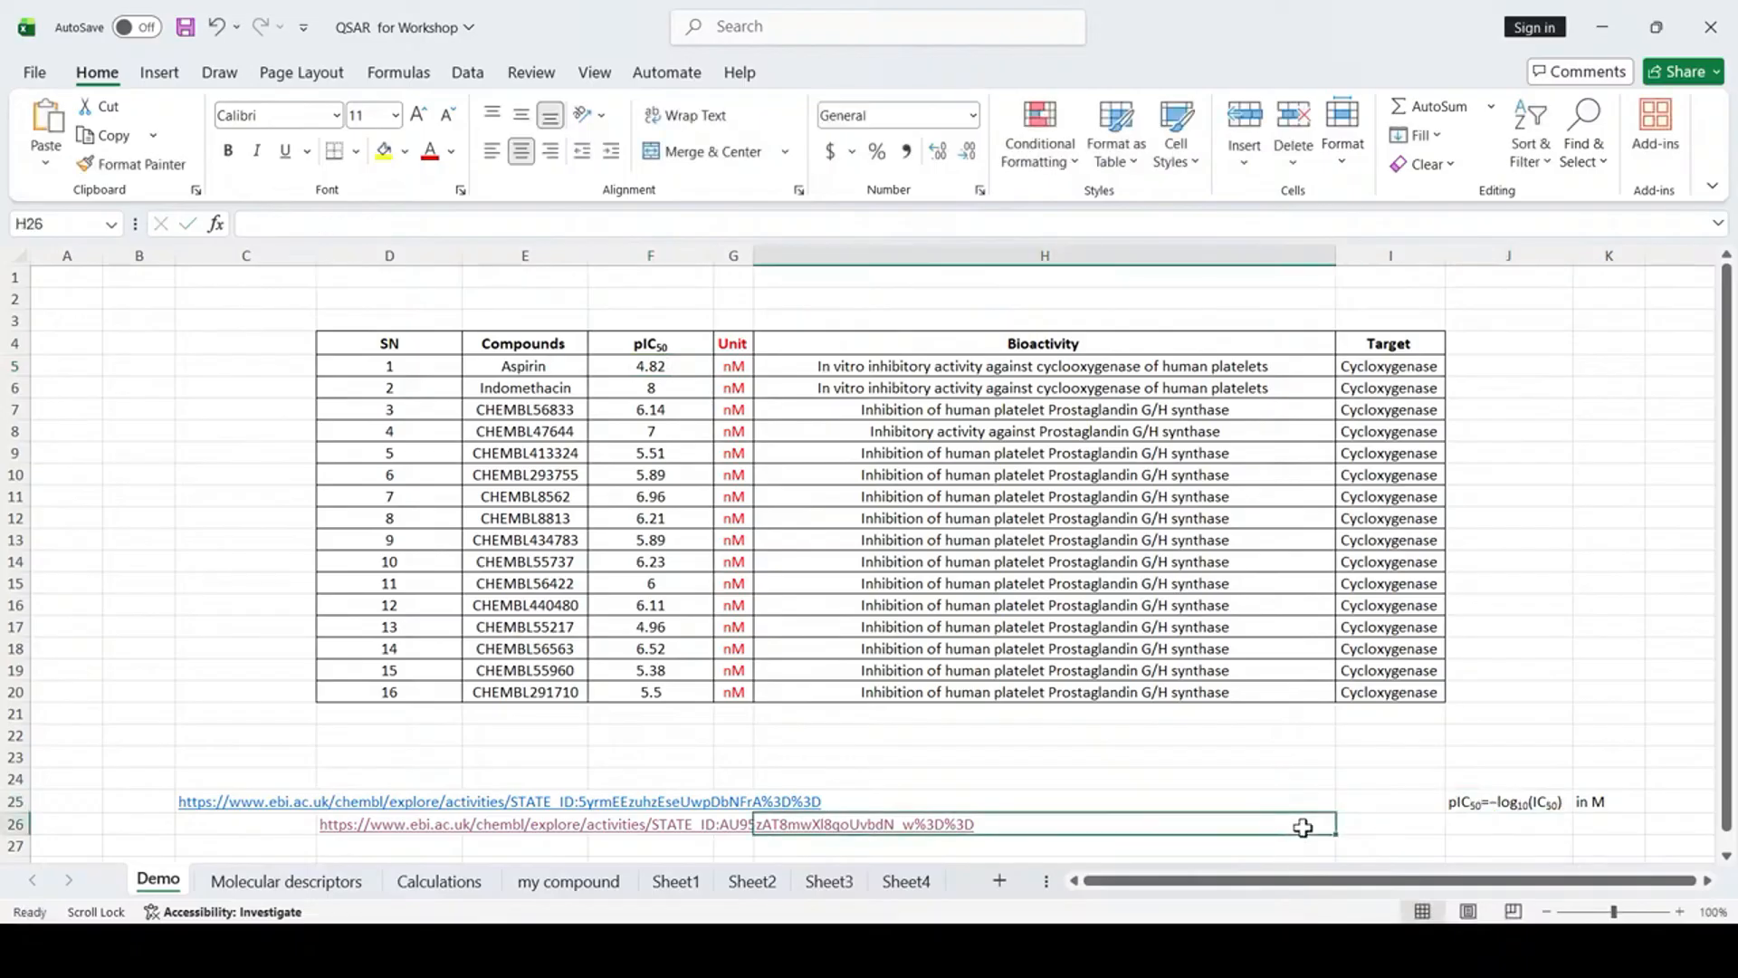
left_click(1350, 761)
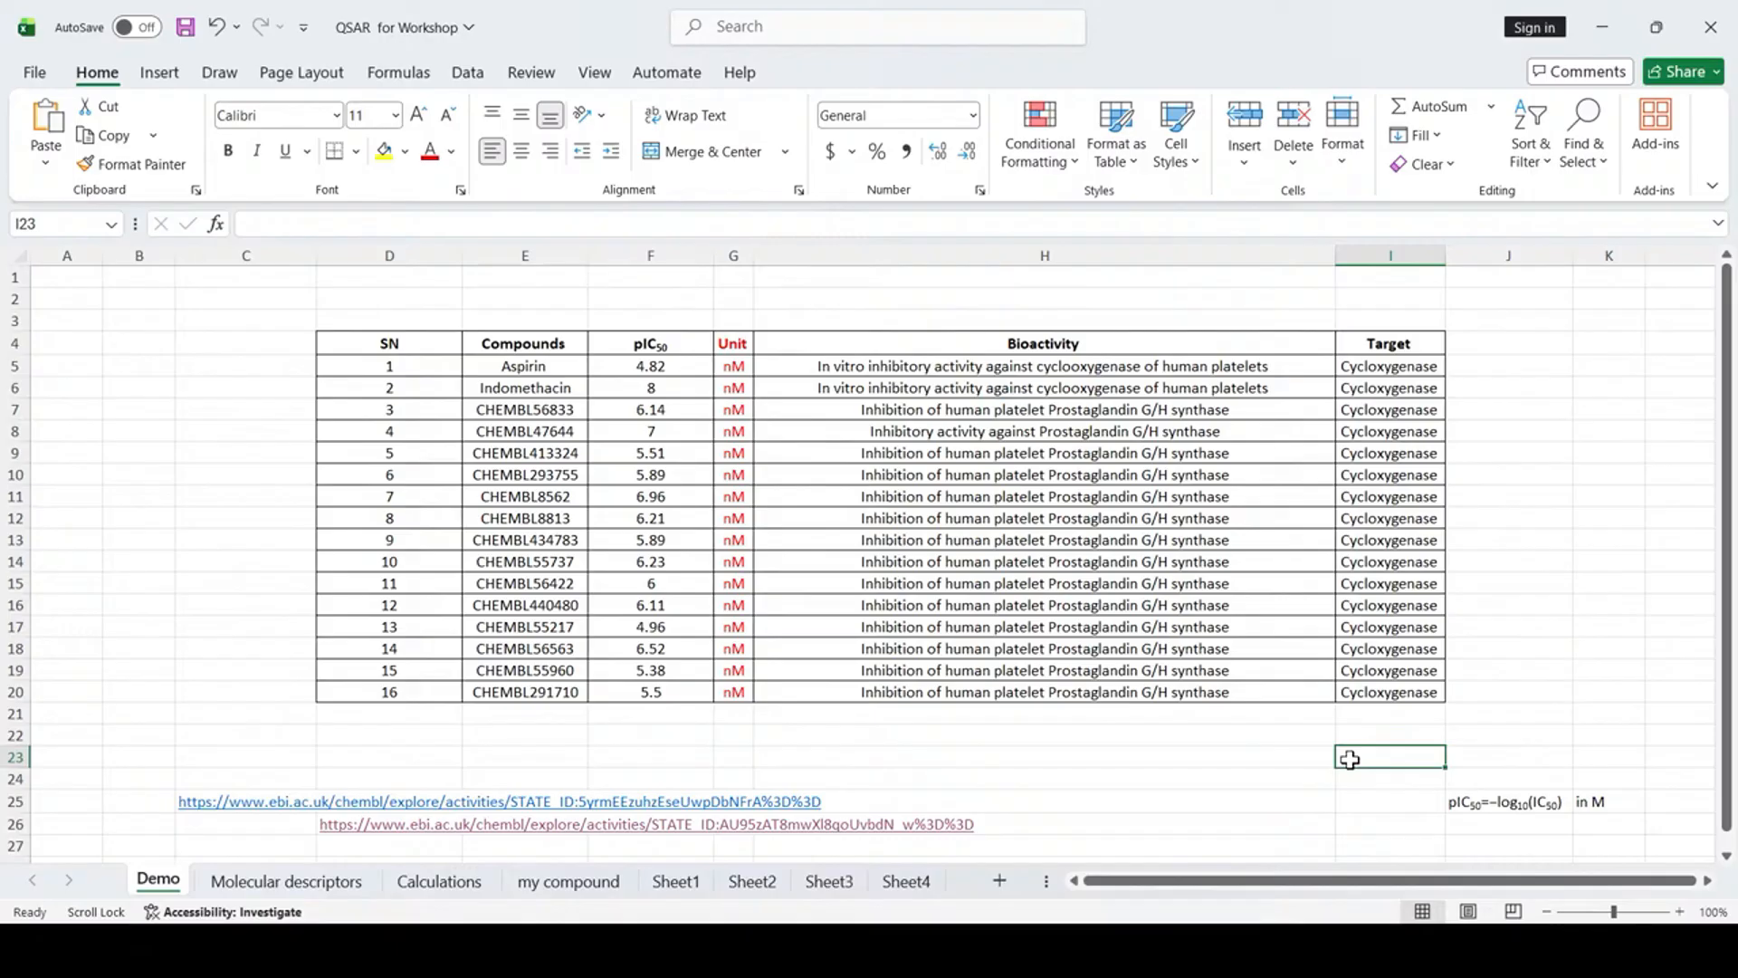
left_click(735, 244)
left_click(947, 284)
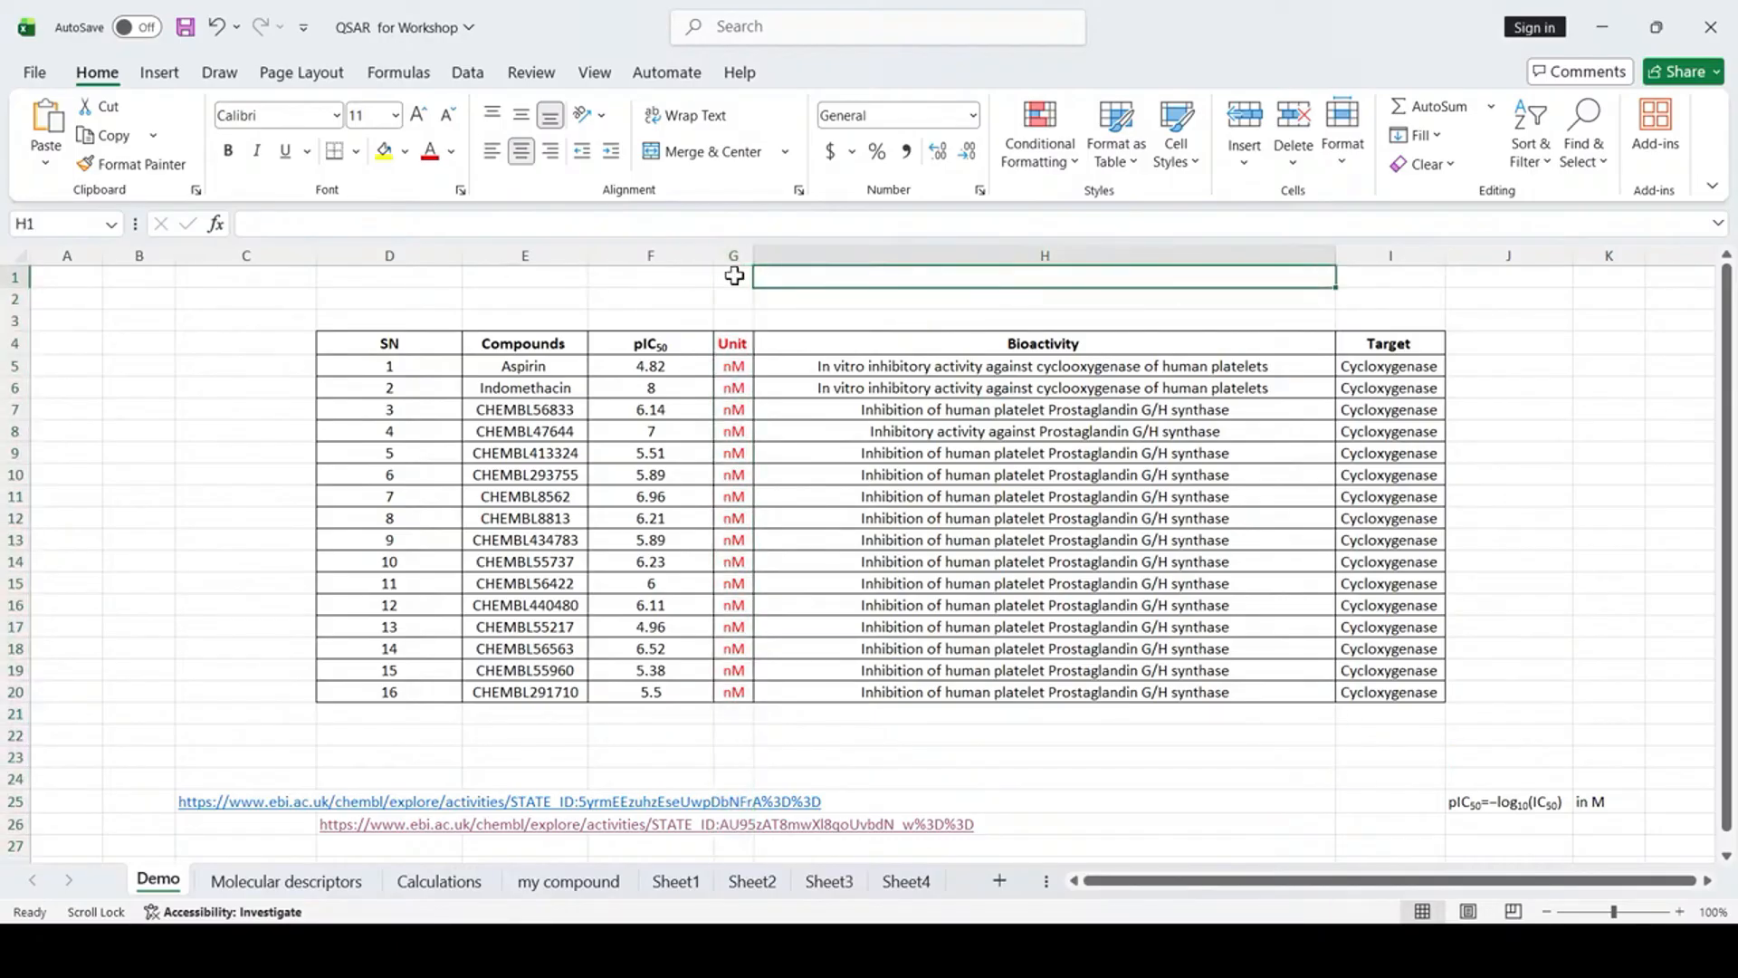
left_click(888, 294)
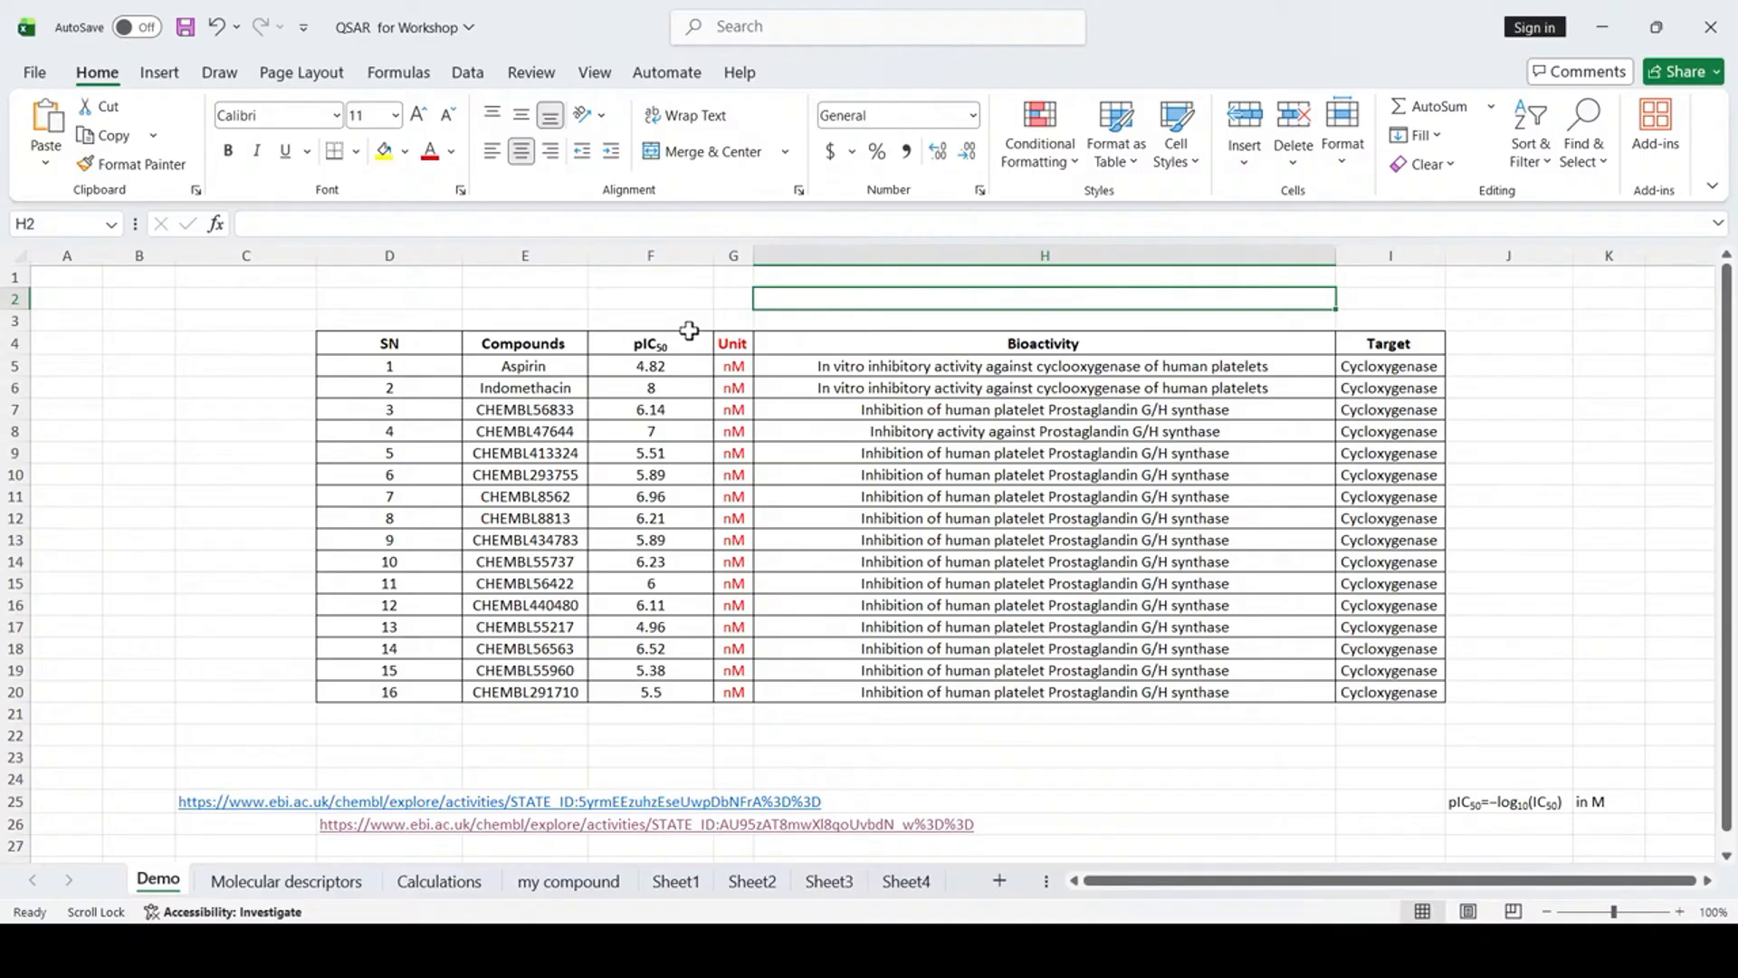
Examine the Bioactivity and Target entries of the listed compounds on the Demo sheet, alongside their pIC50 column.
left_click(1676, 408)
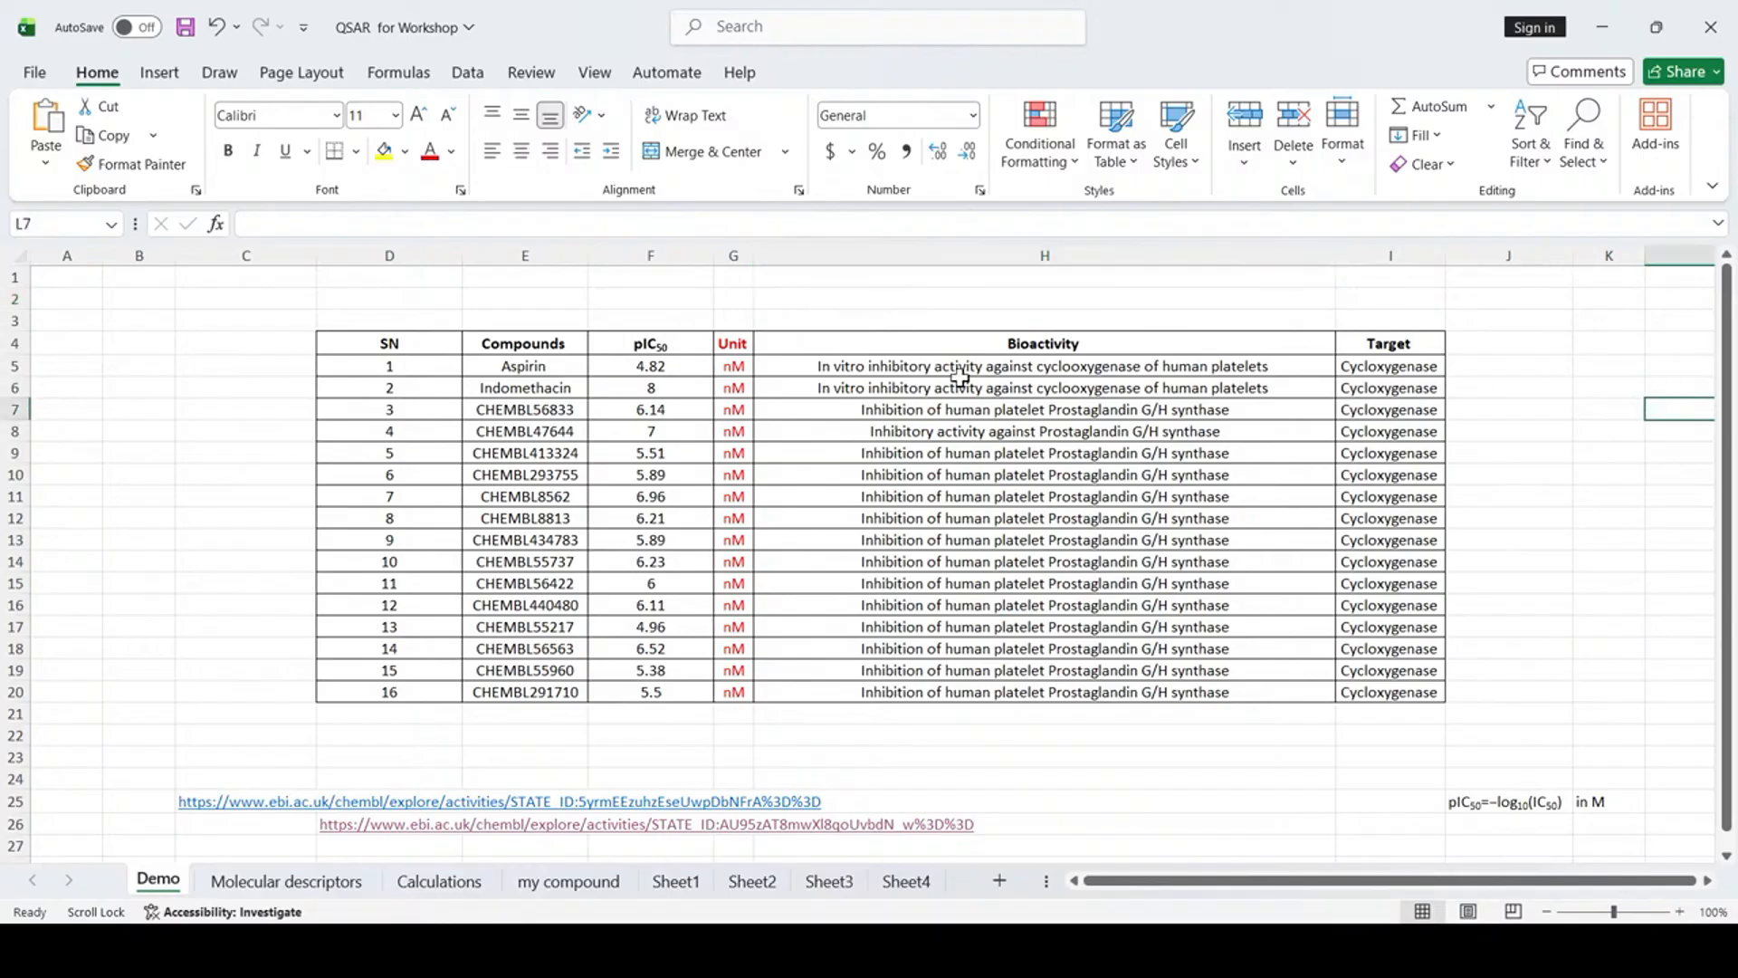
left_click(1042, 343)
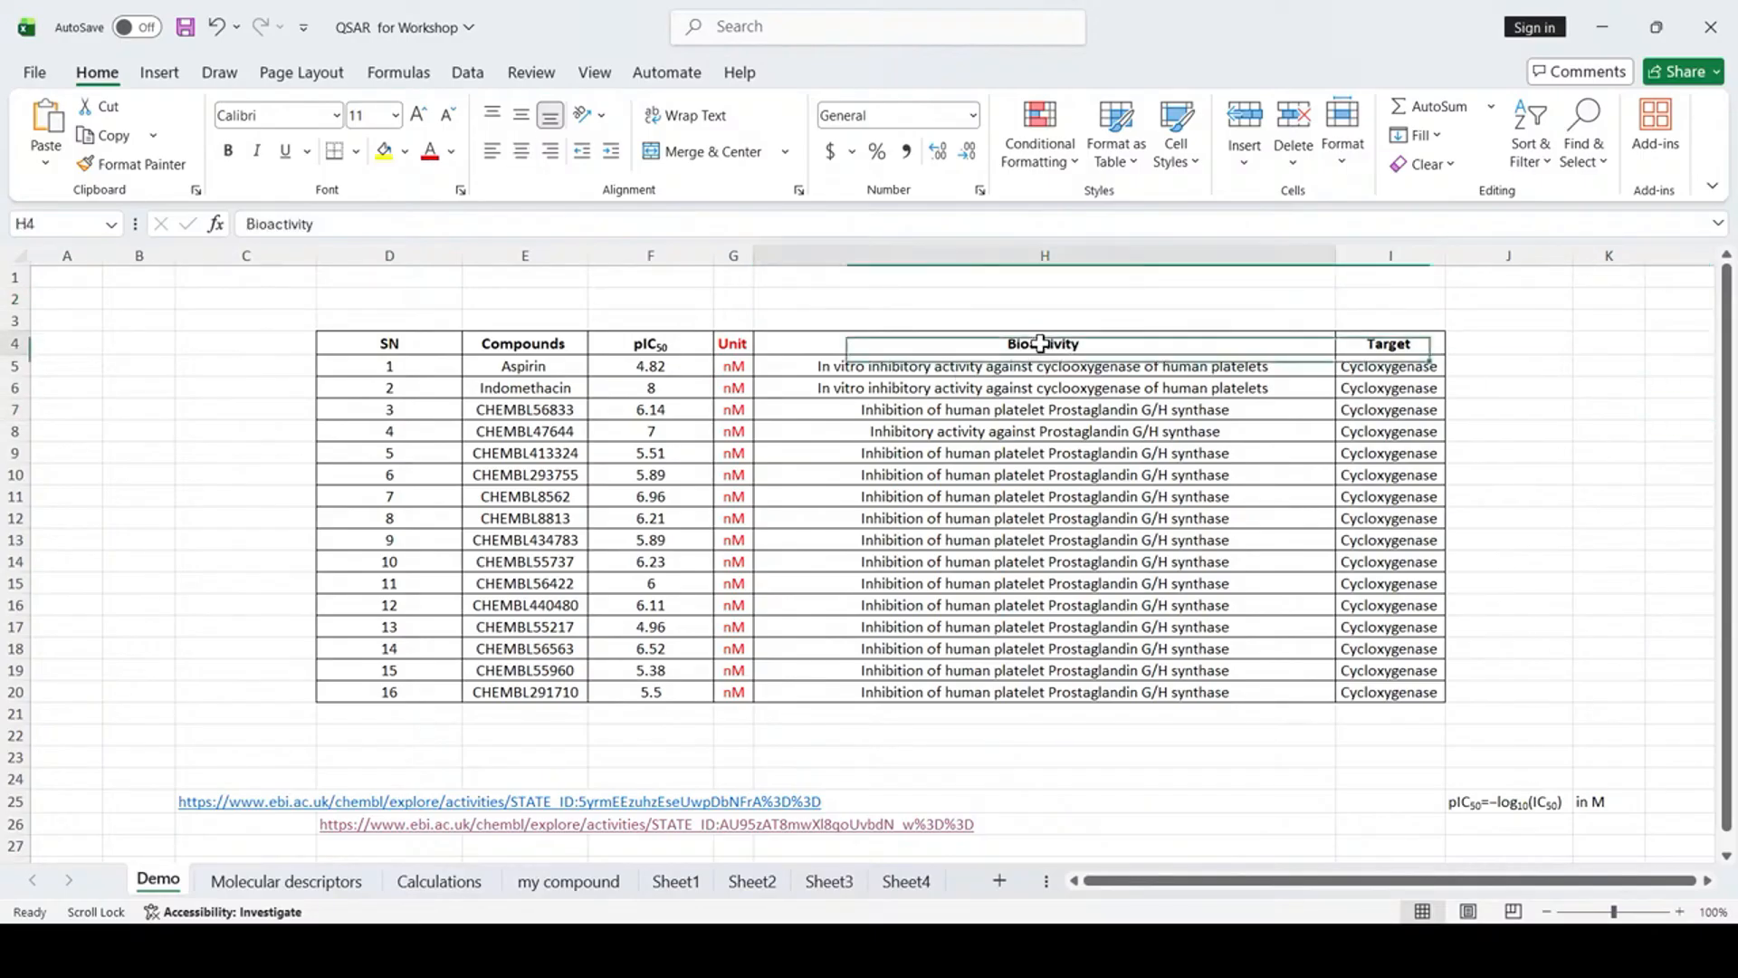
left_click(524, 366)
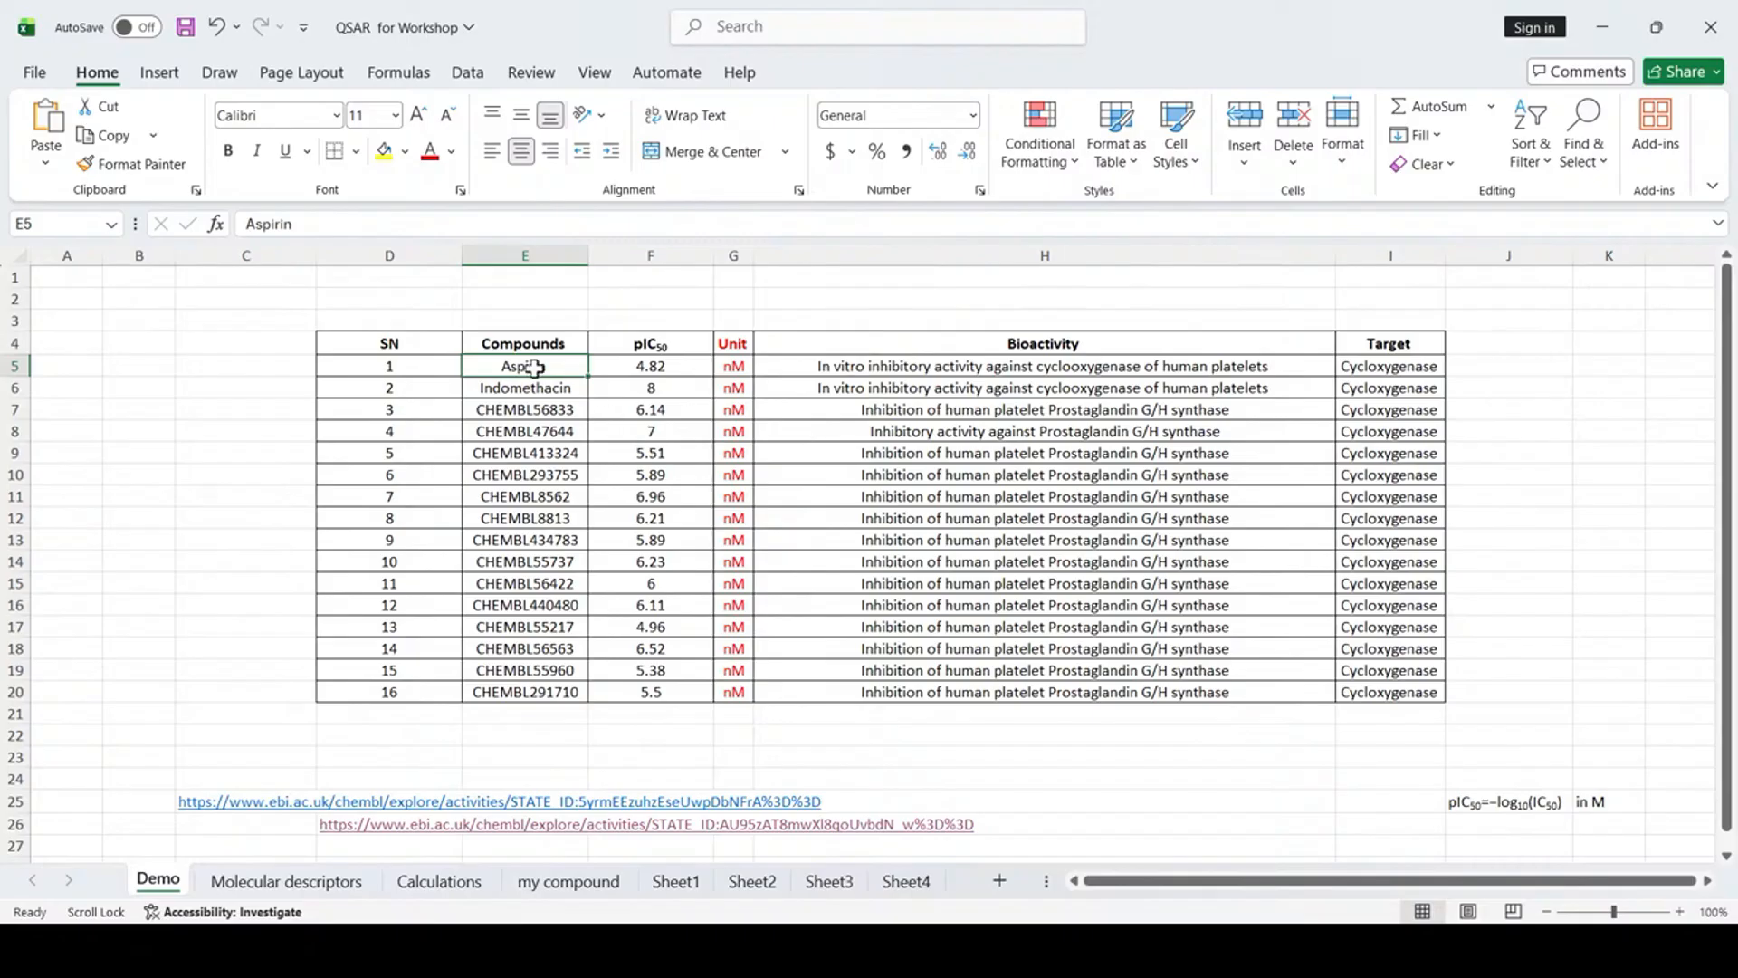
left_click(977, 412)
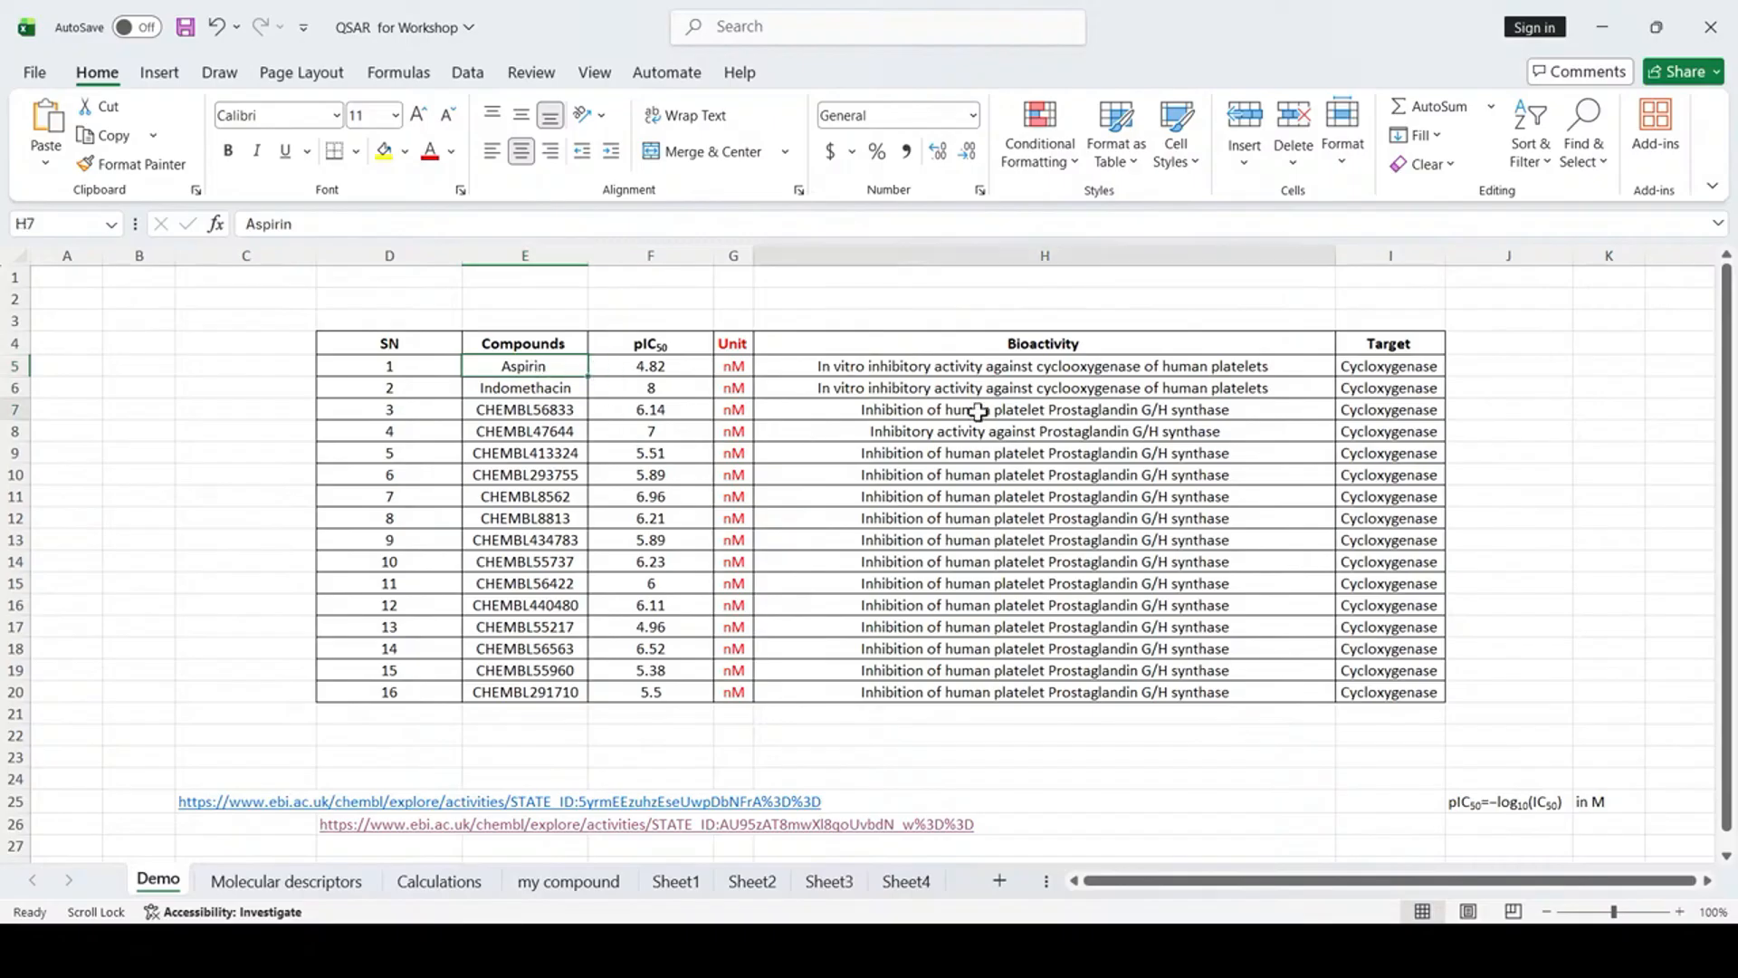
double_click(1382, 363)
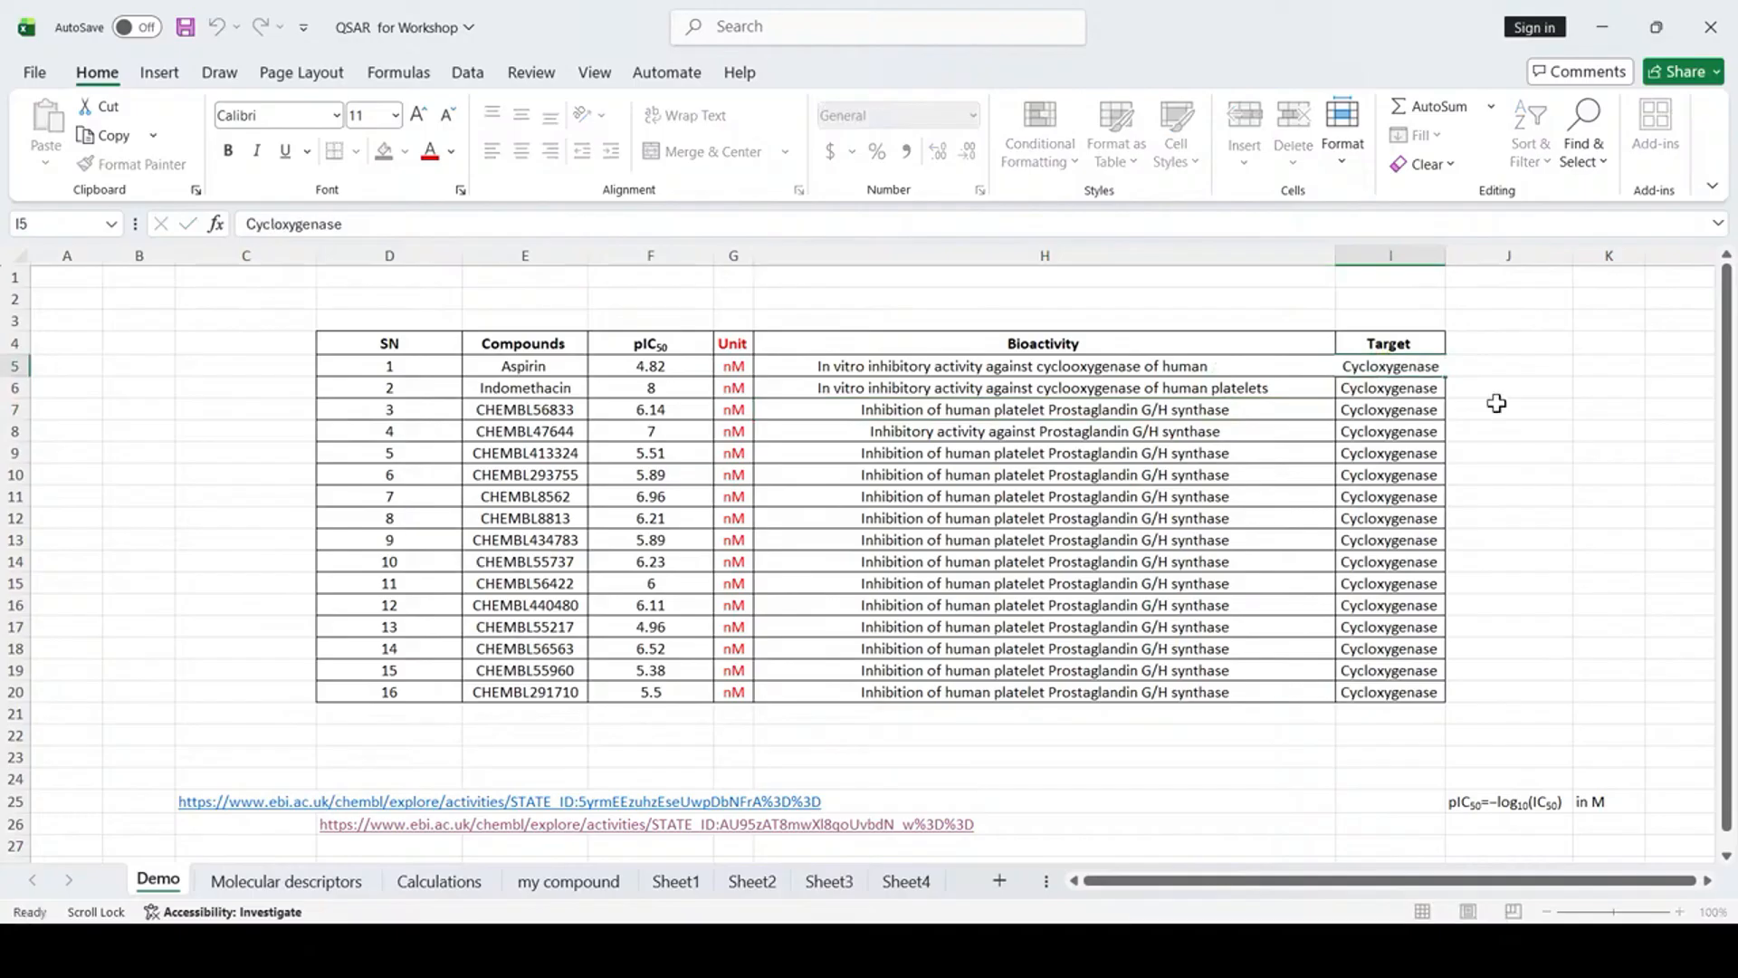
left_click(1497, 403)
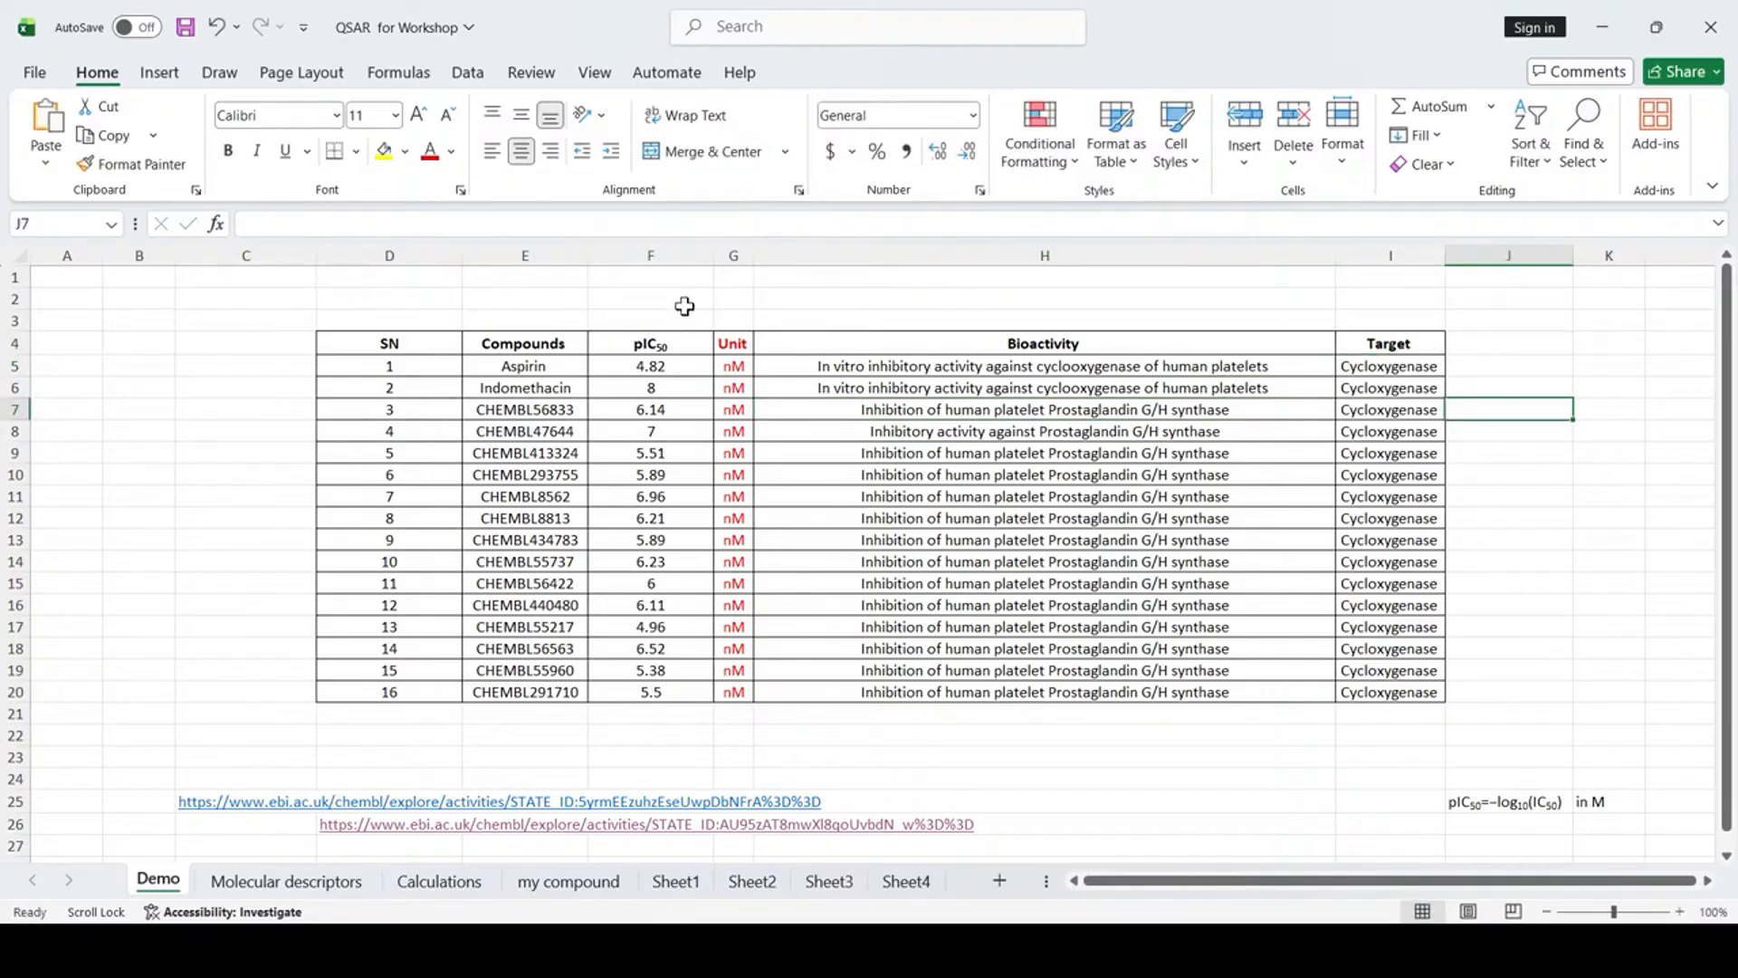
left_click(673, 255)
left_click(785, 303)
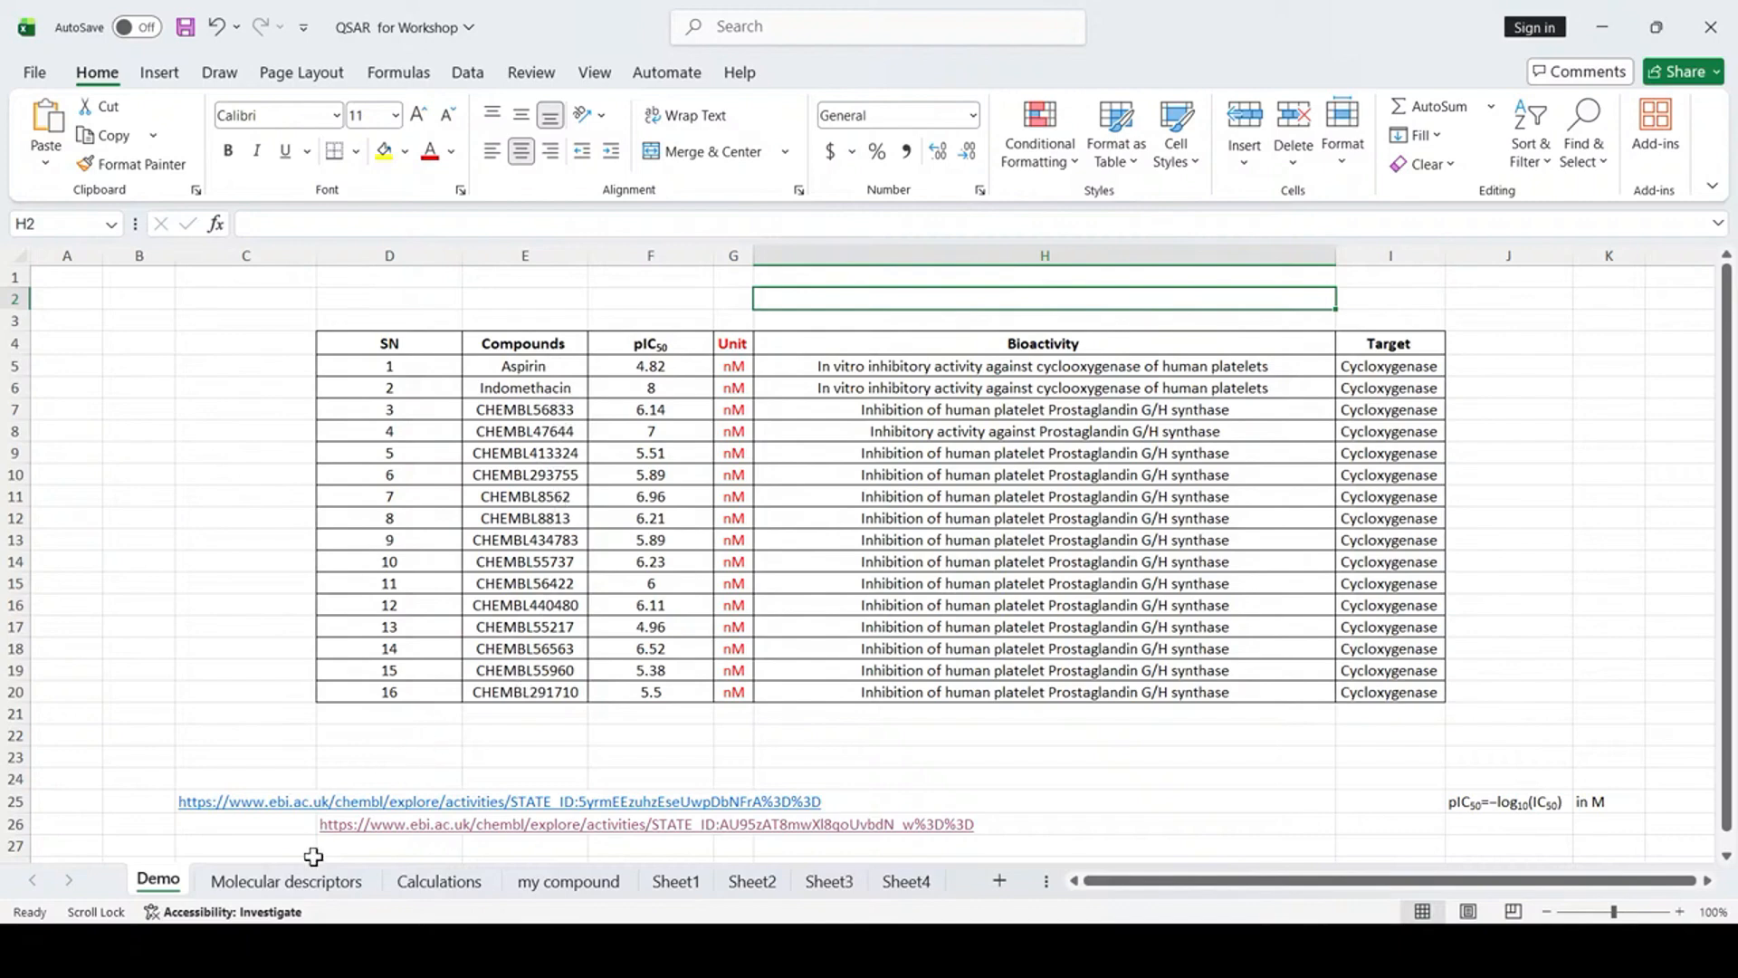
Open the Molecular descriptors sheet and examine each compound's SMILES, the x descriptors MW, LogP and TPSA, and the y variable pIC50.
left_click(288, 883)
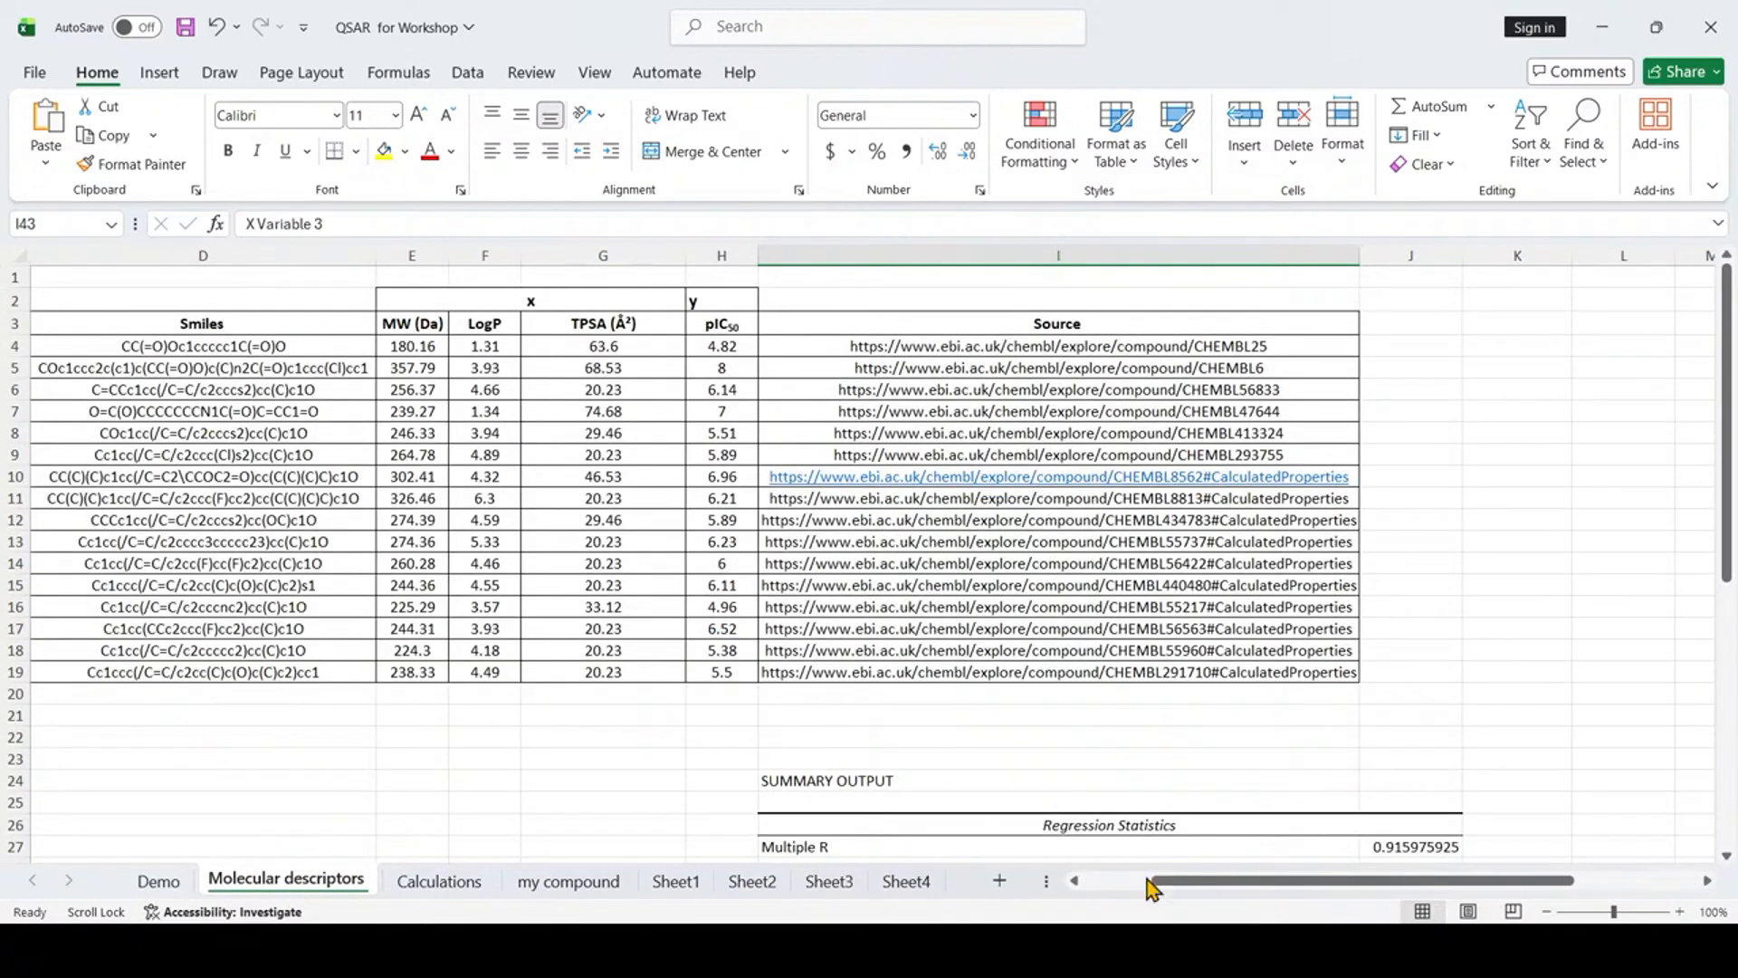
left_click_drag(1159, 889, 970, 877)
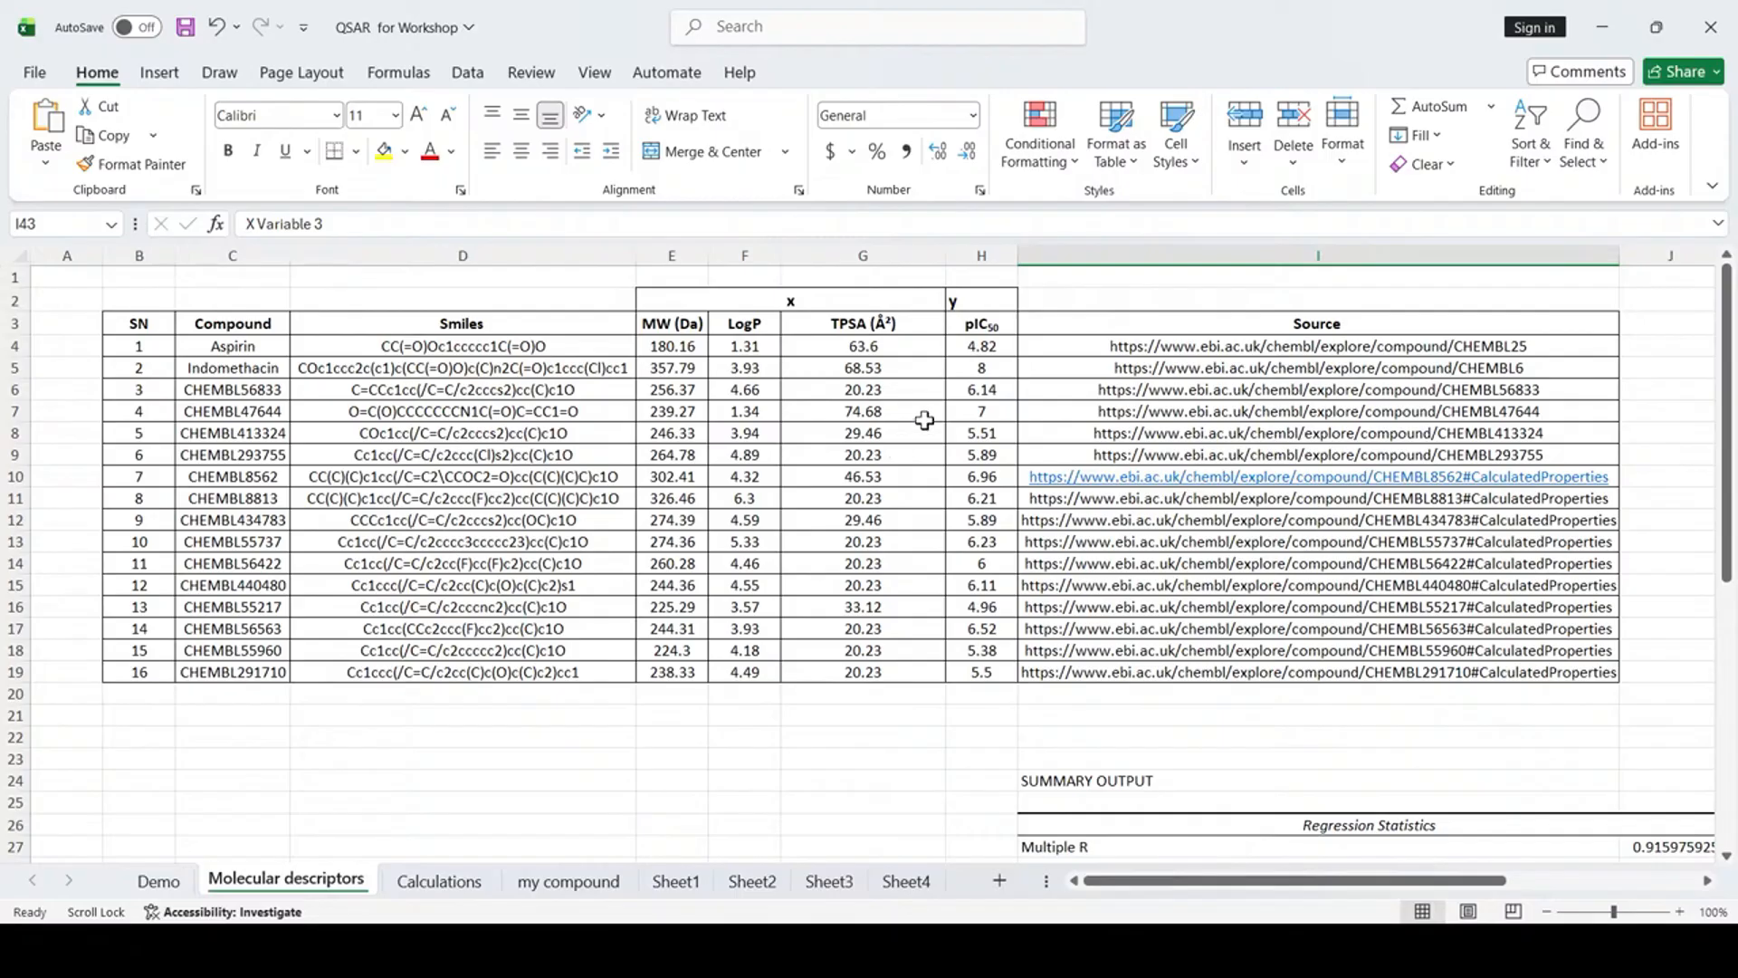
left_click(685, 305)
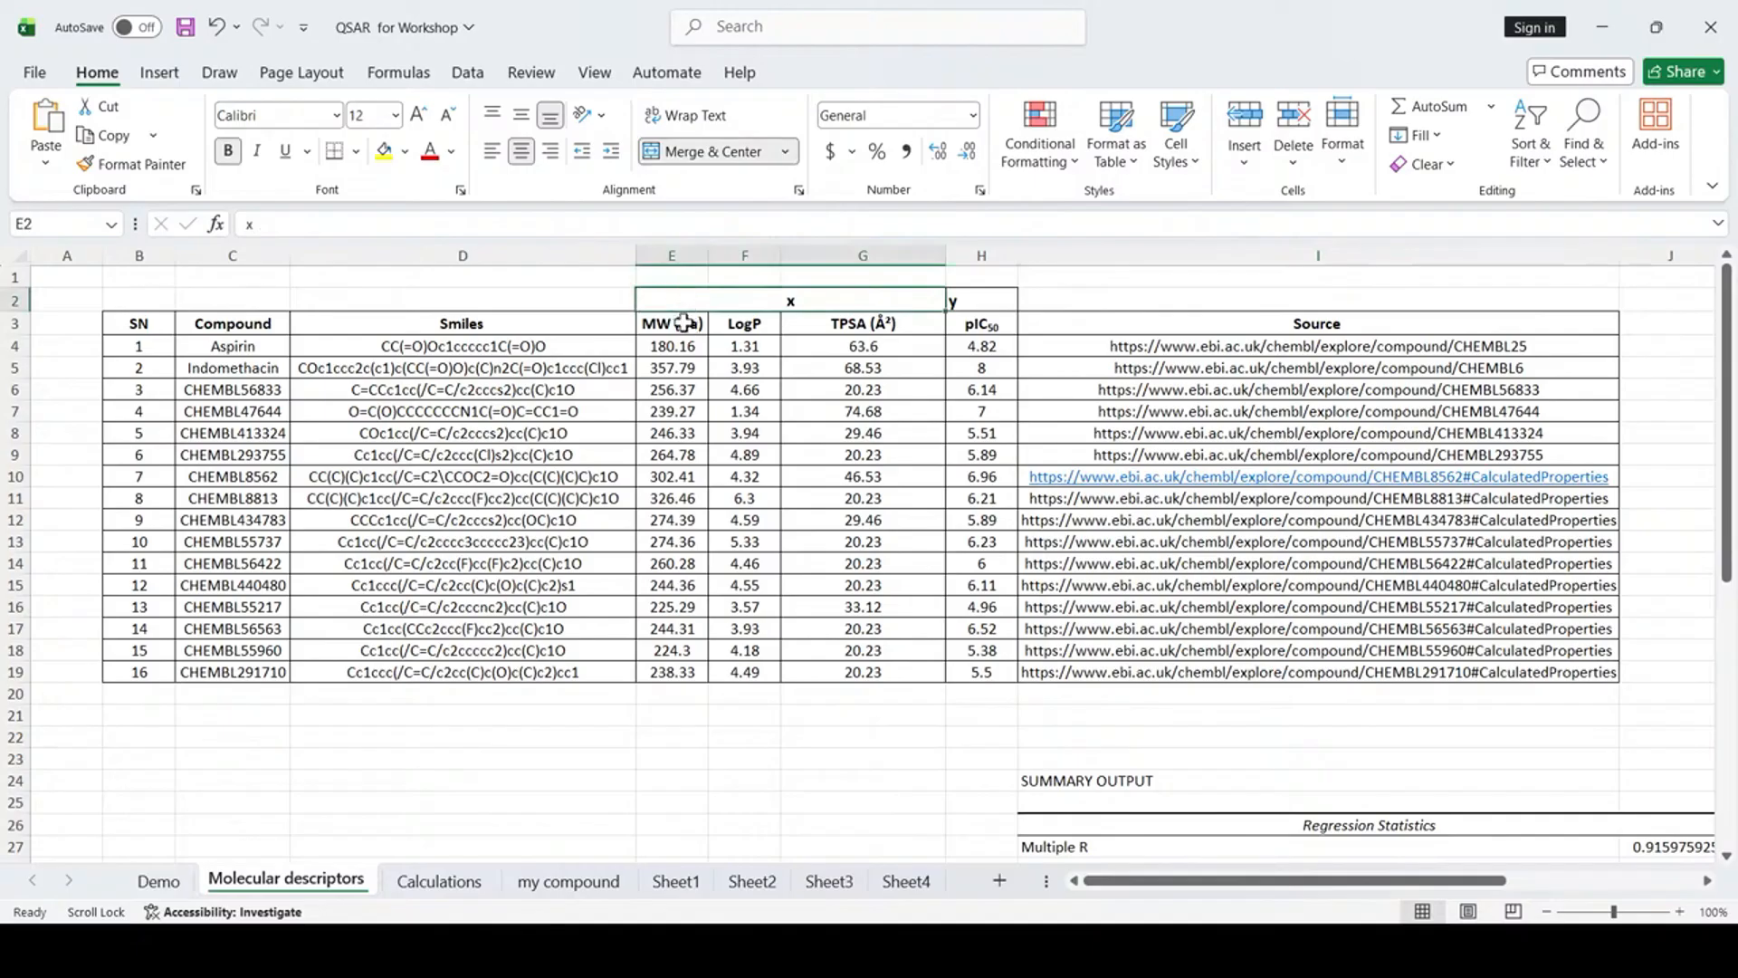
left_click(683, 323)
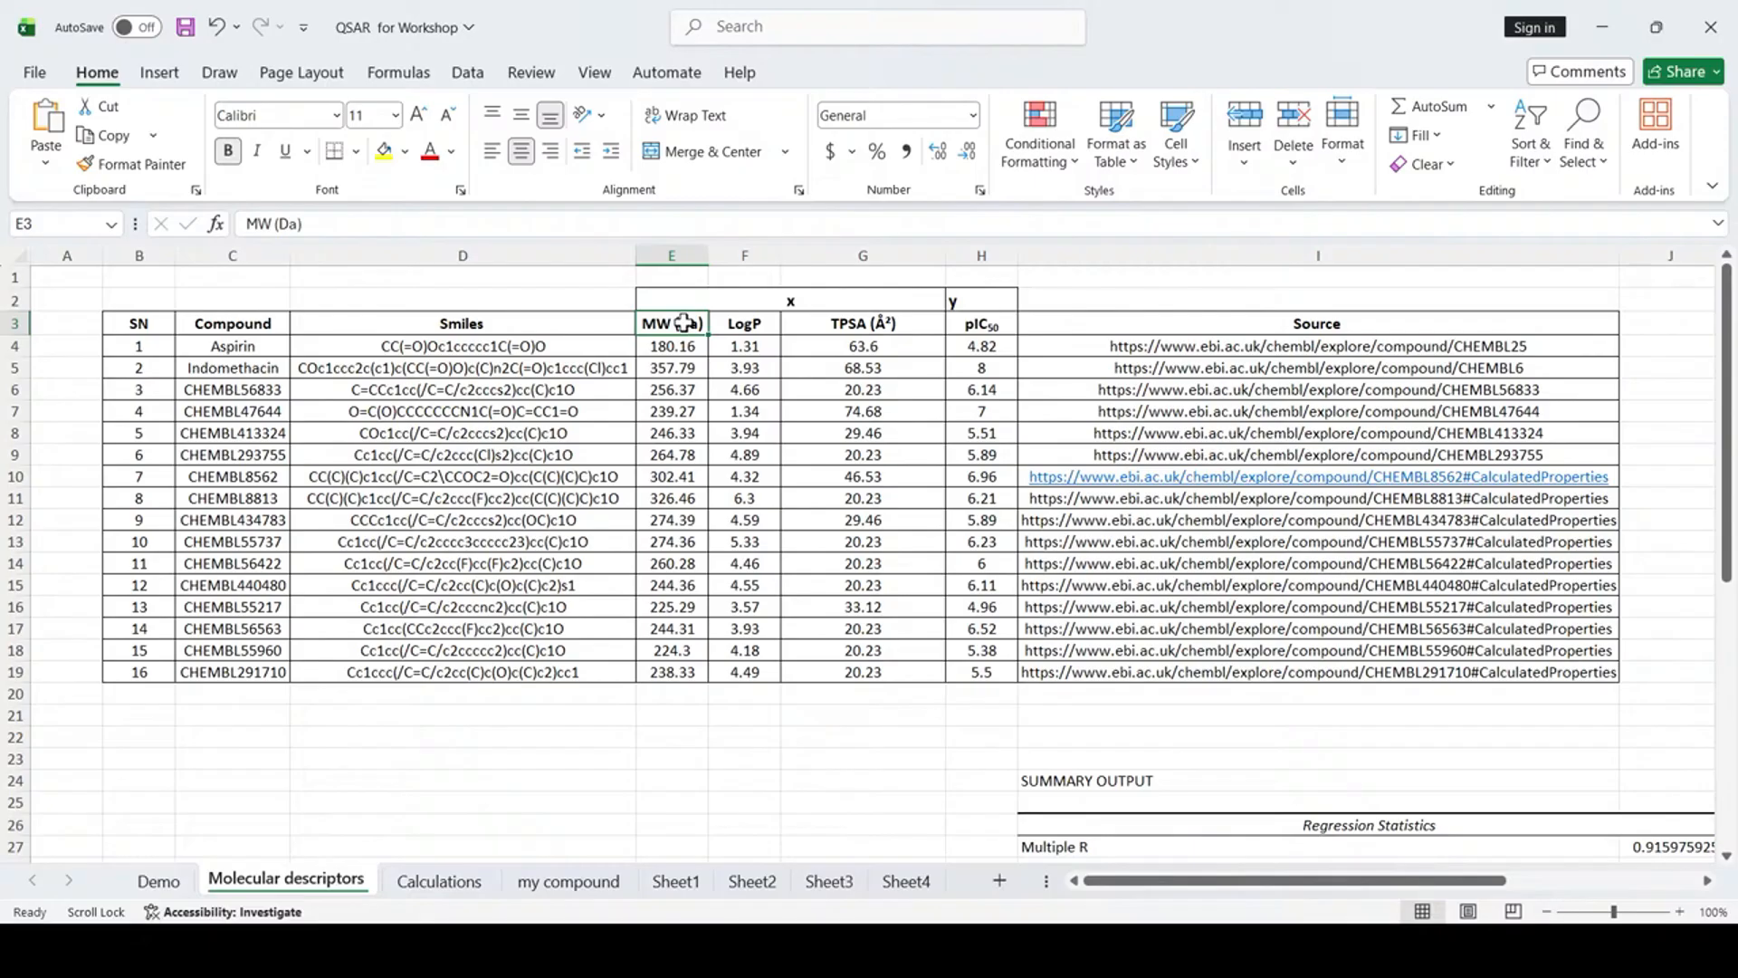
left_click(892, 275)
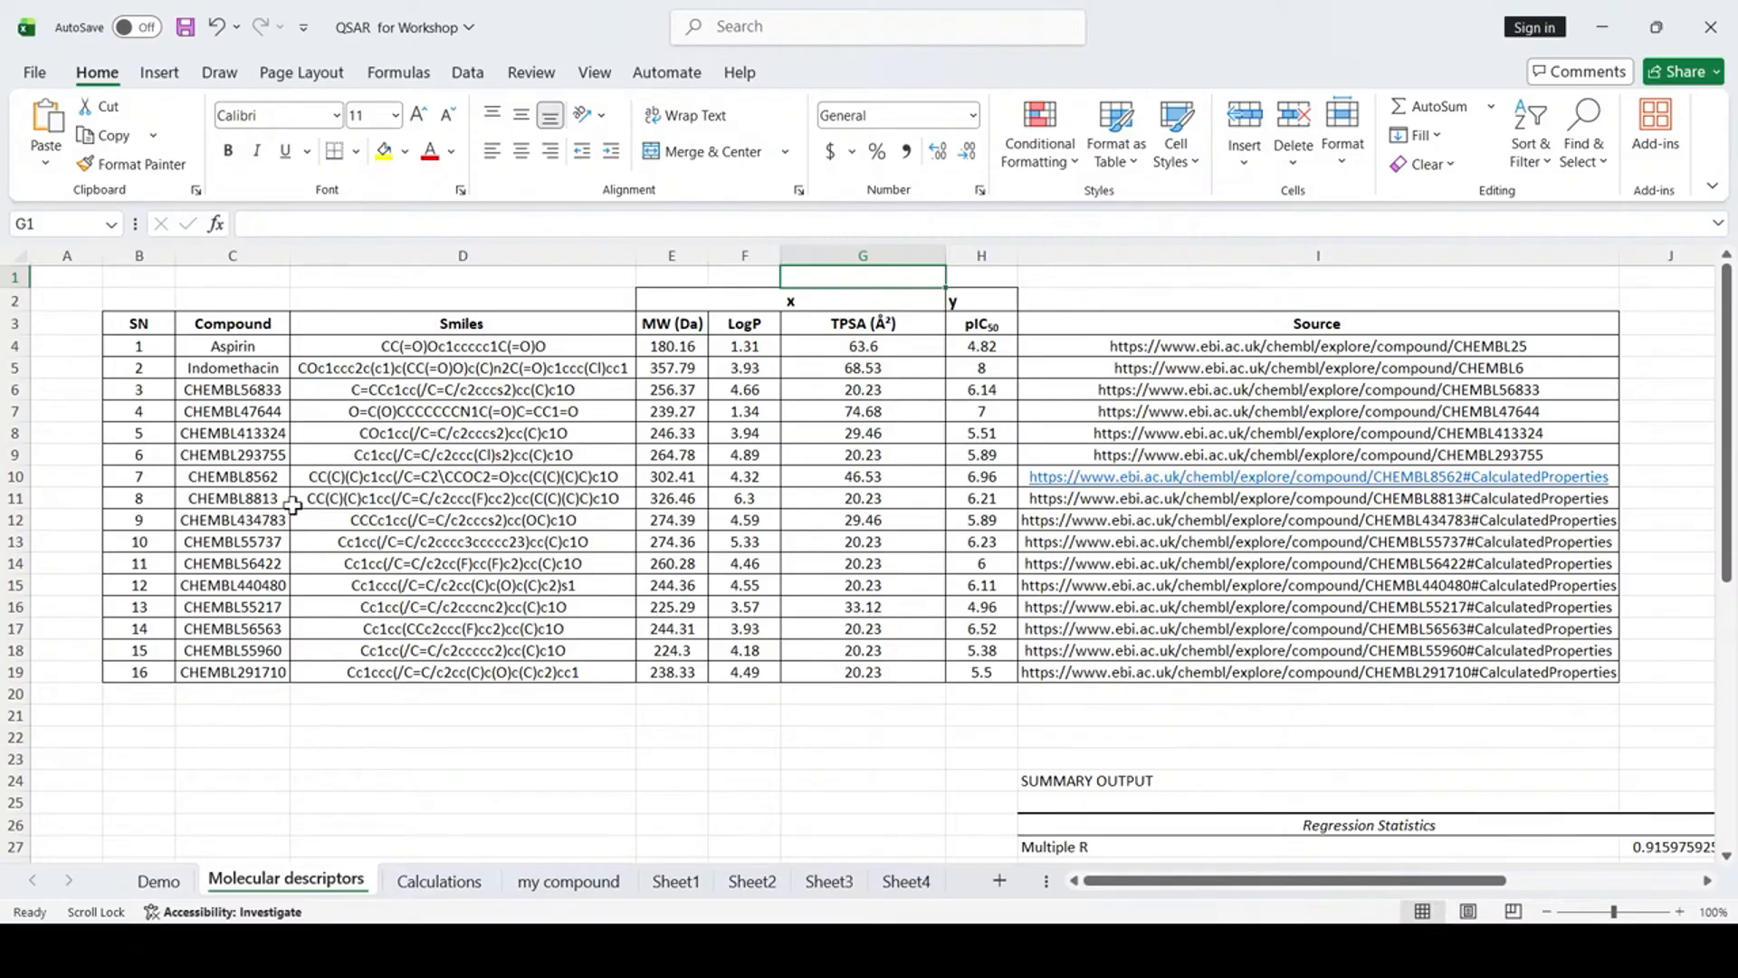
left_click(258, 255)
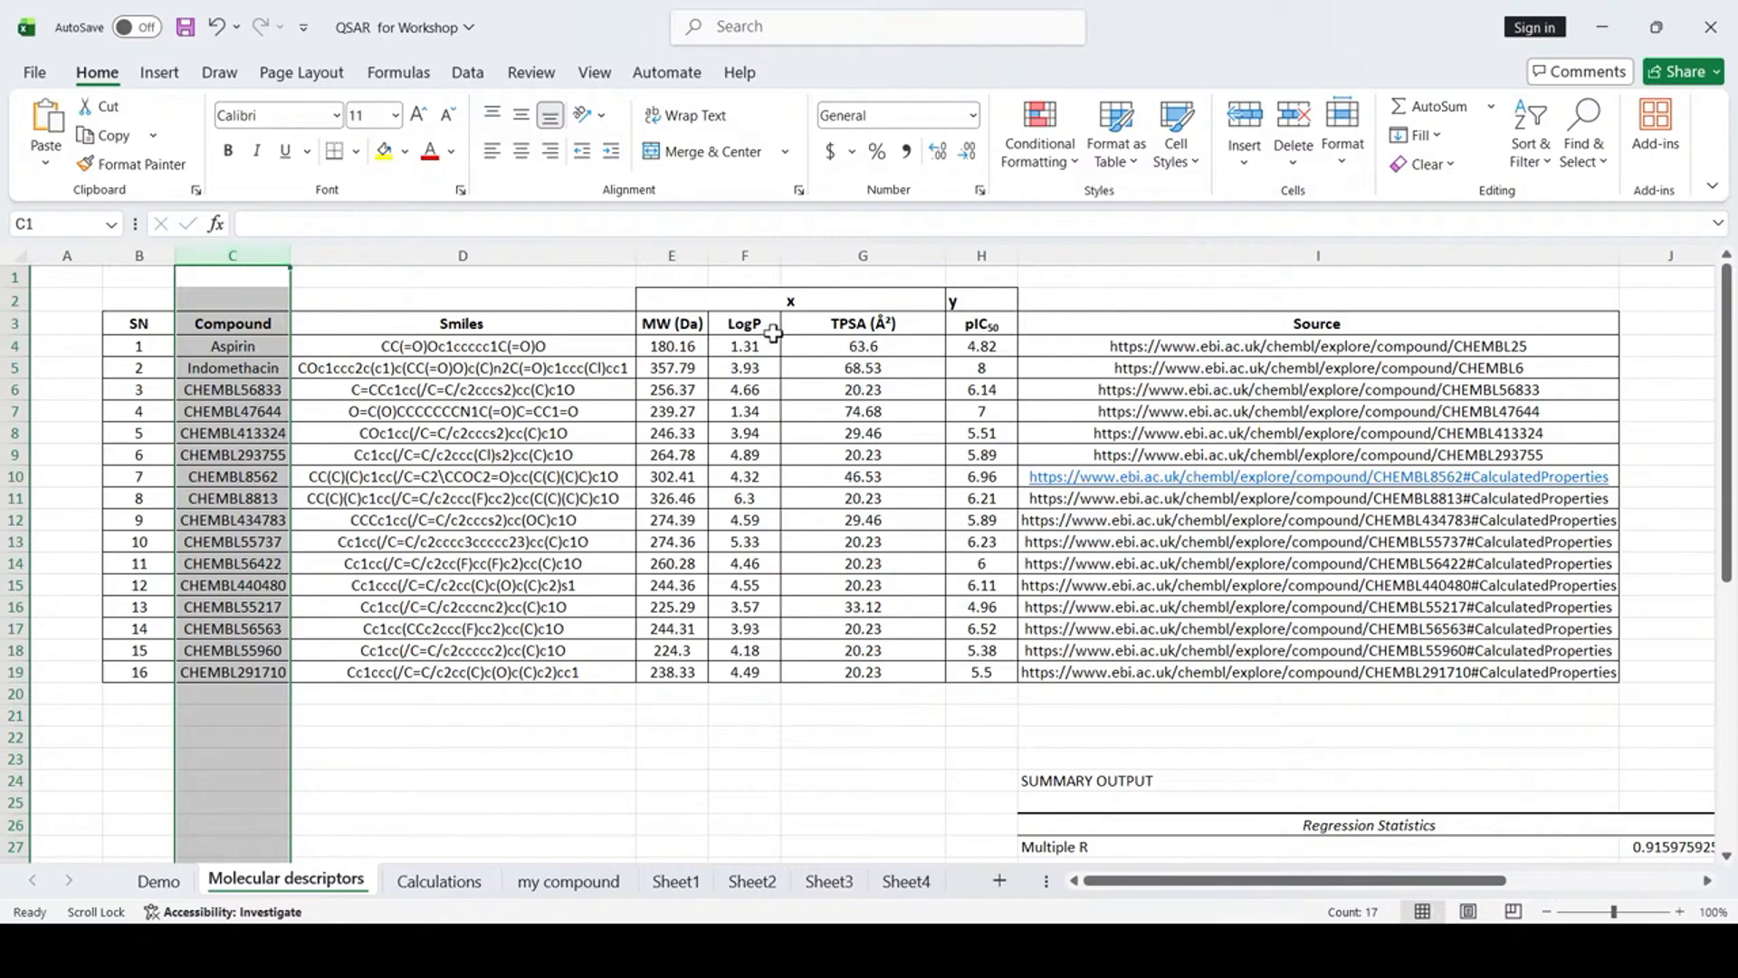
left_click(537, 760)
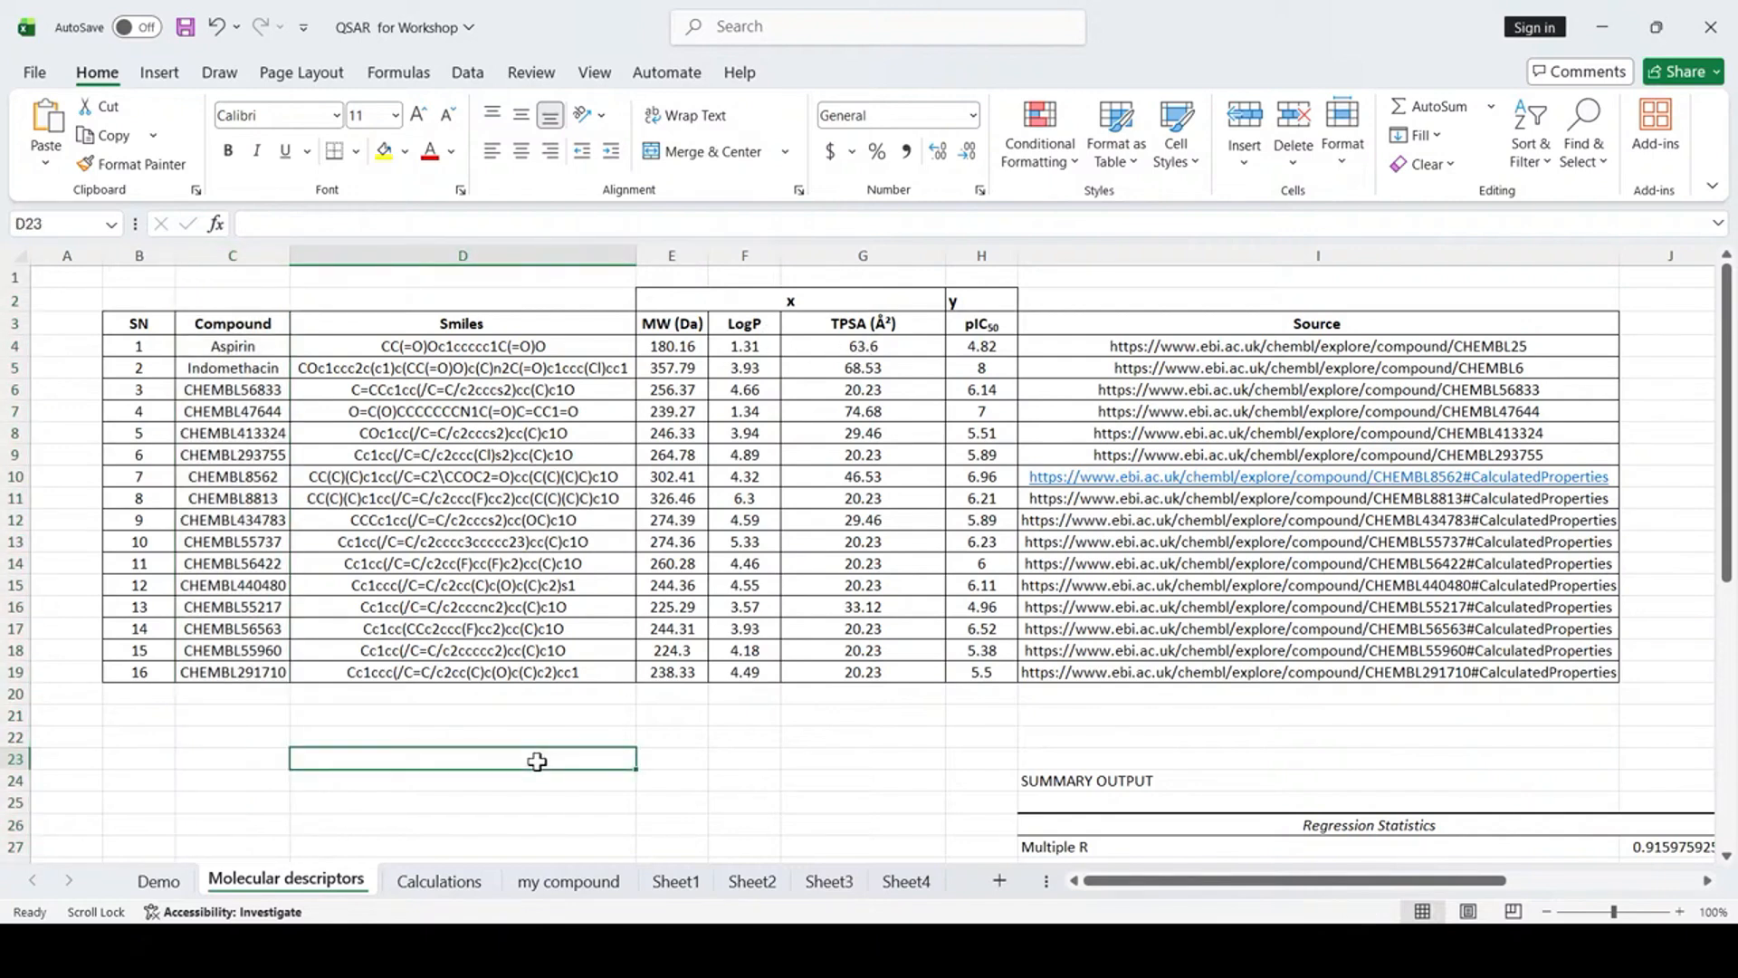
left_click(155, 670)
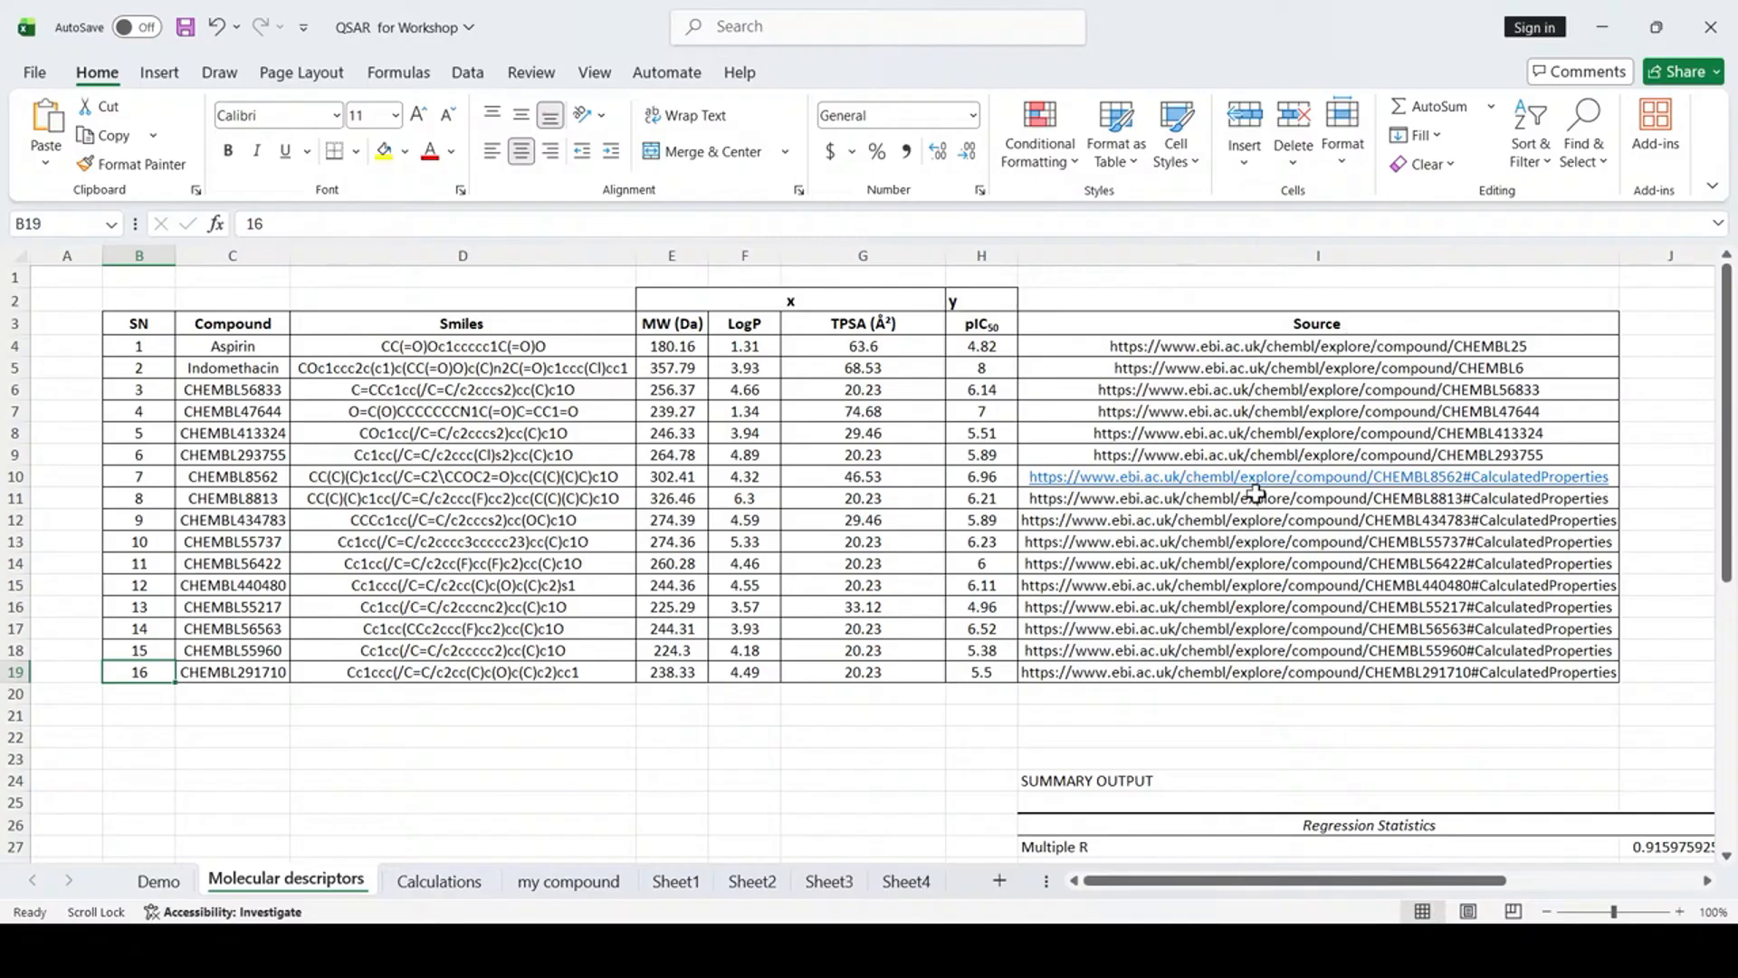
scroll(1255, 494, "down", 4)
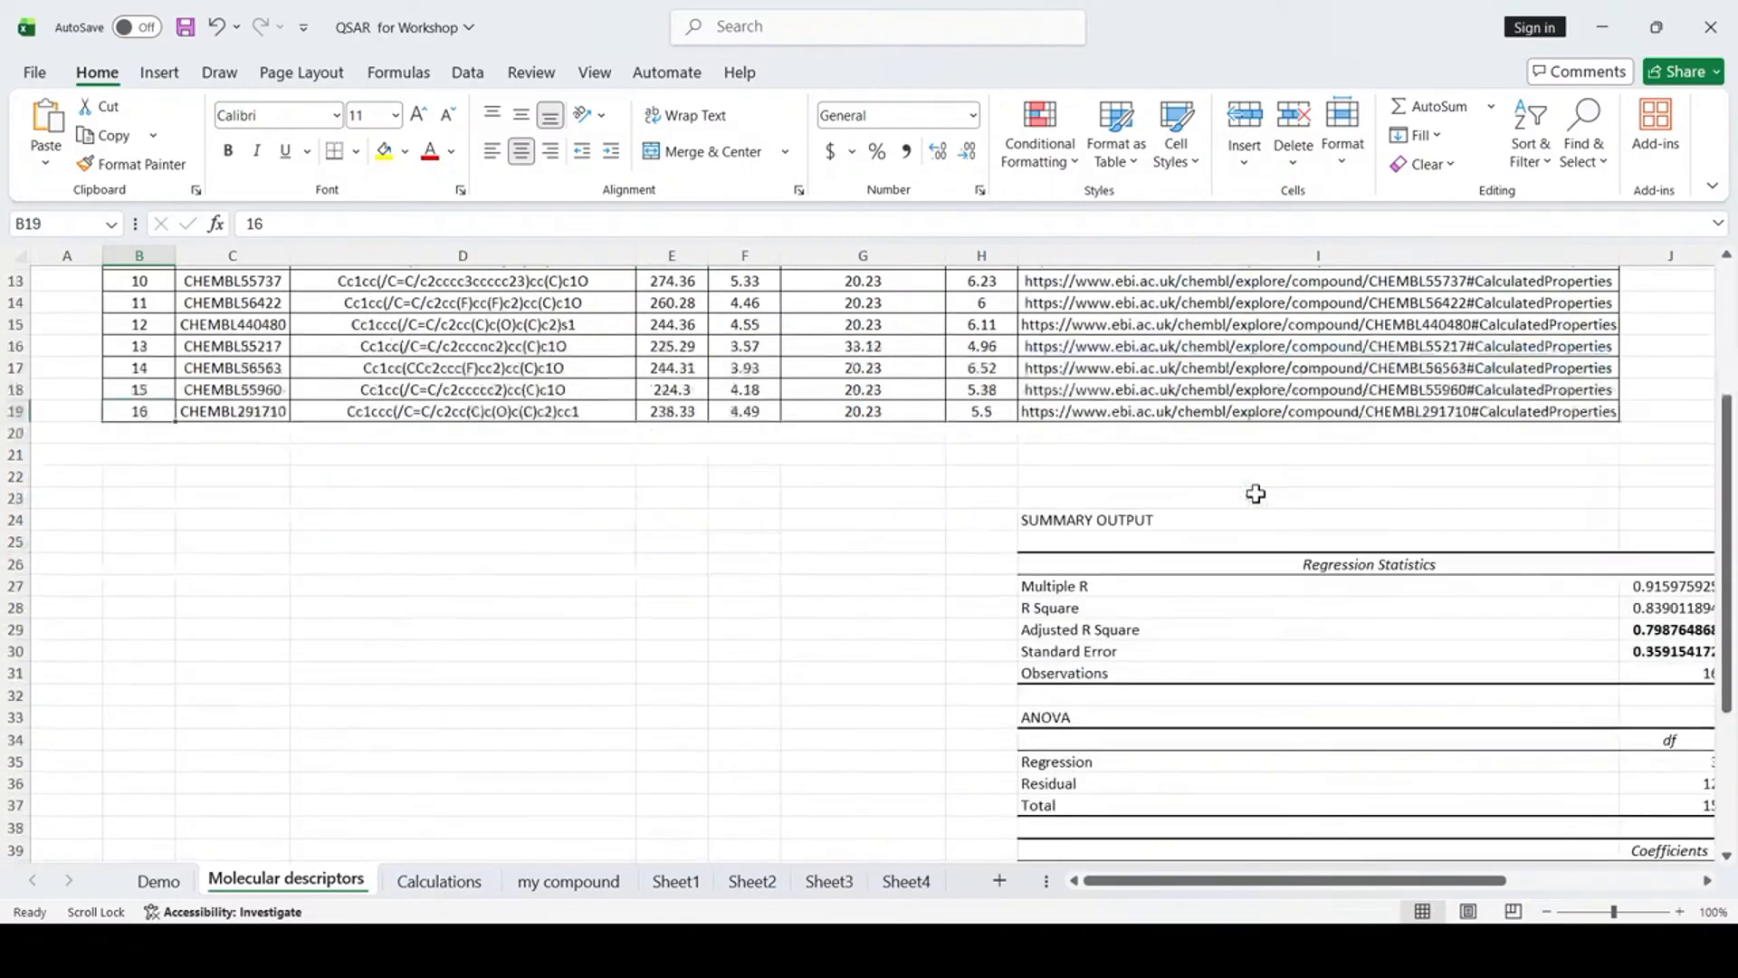
scroll(1255, 494, "up", 4)
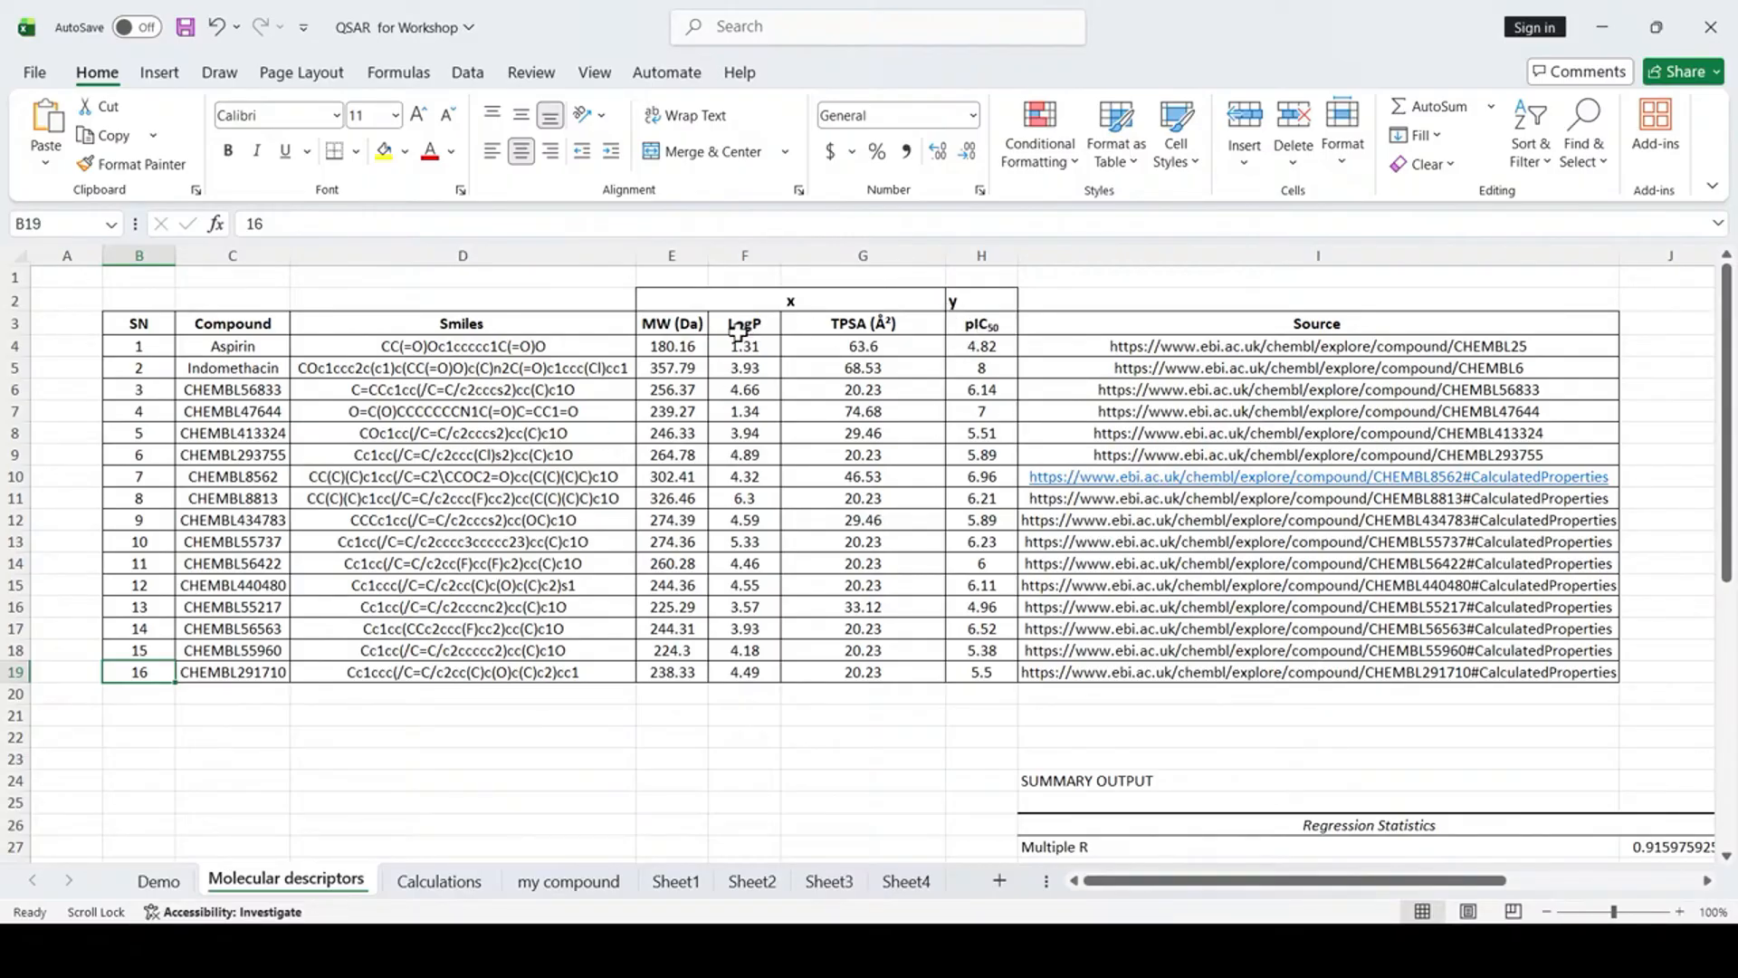
scroll(935, 529, "down", 2)
scroll(935, 529, "up", 2)
Show the data analysis commands and open the program's options.
left_click(469, 73)
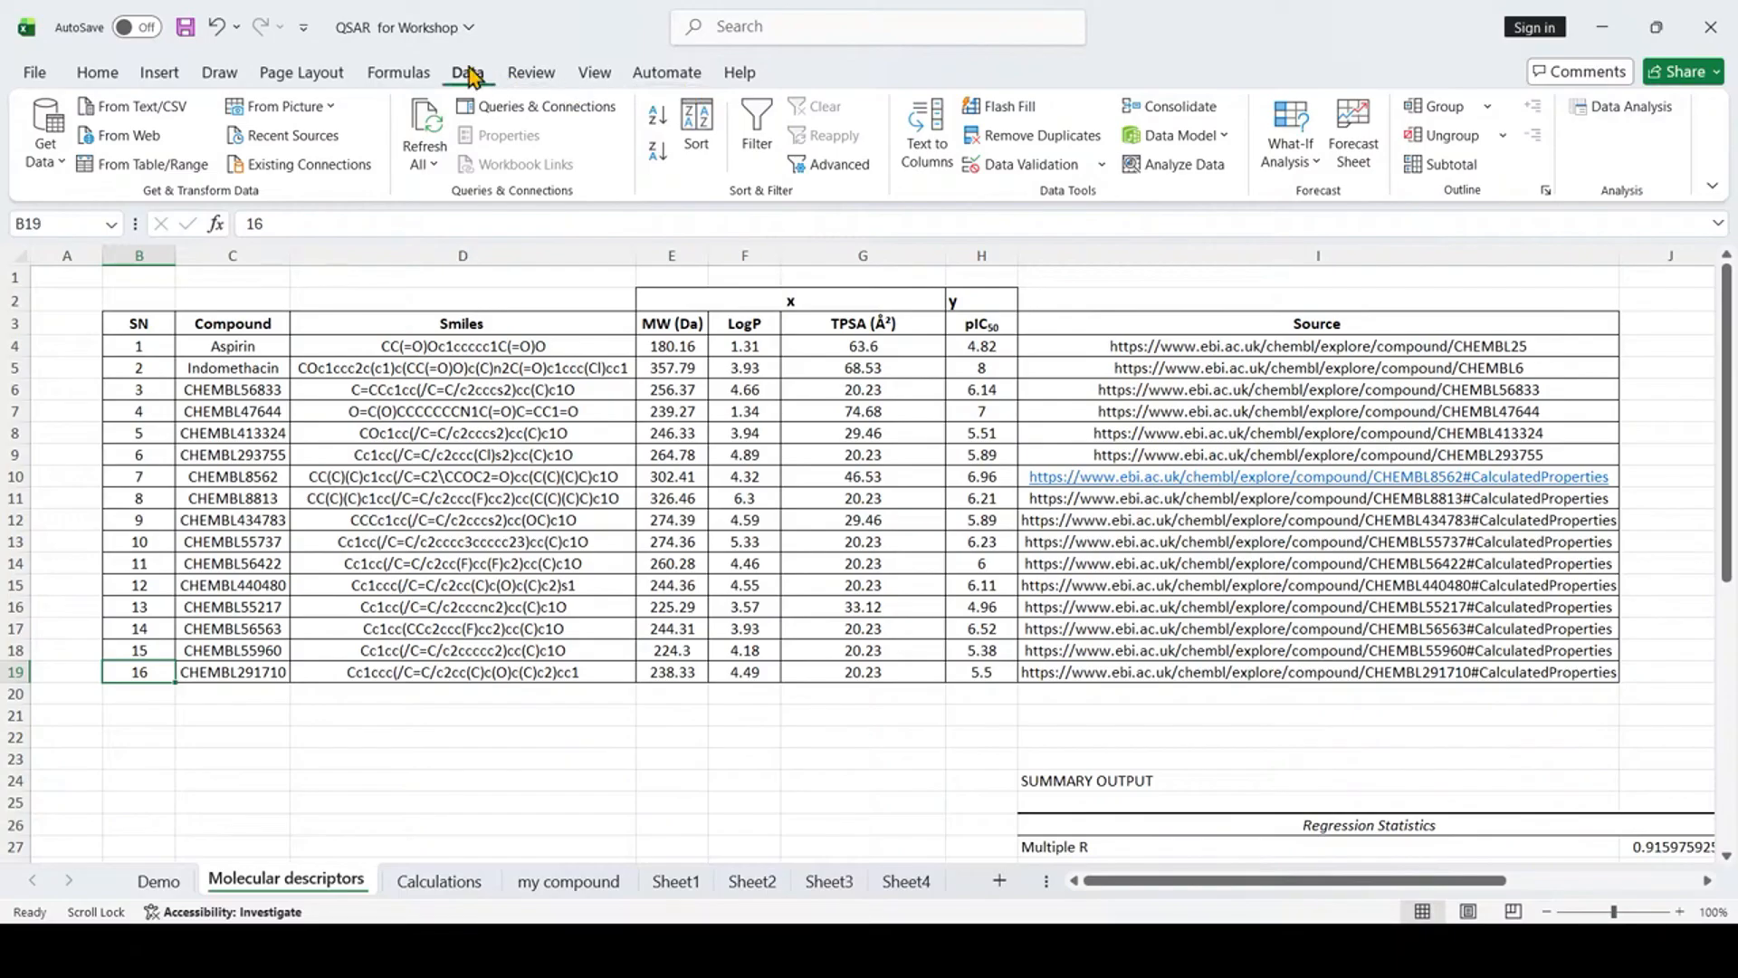
left_click(34, 72)
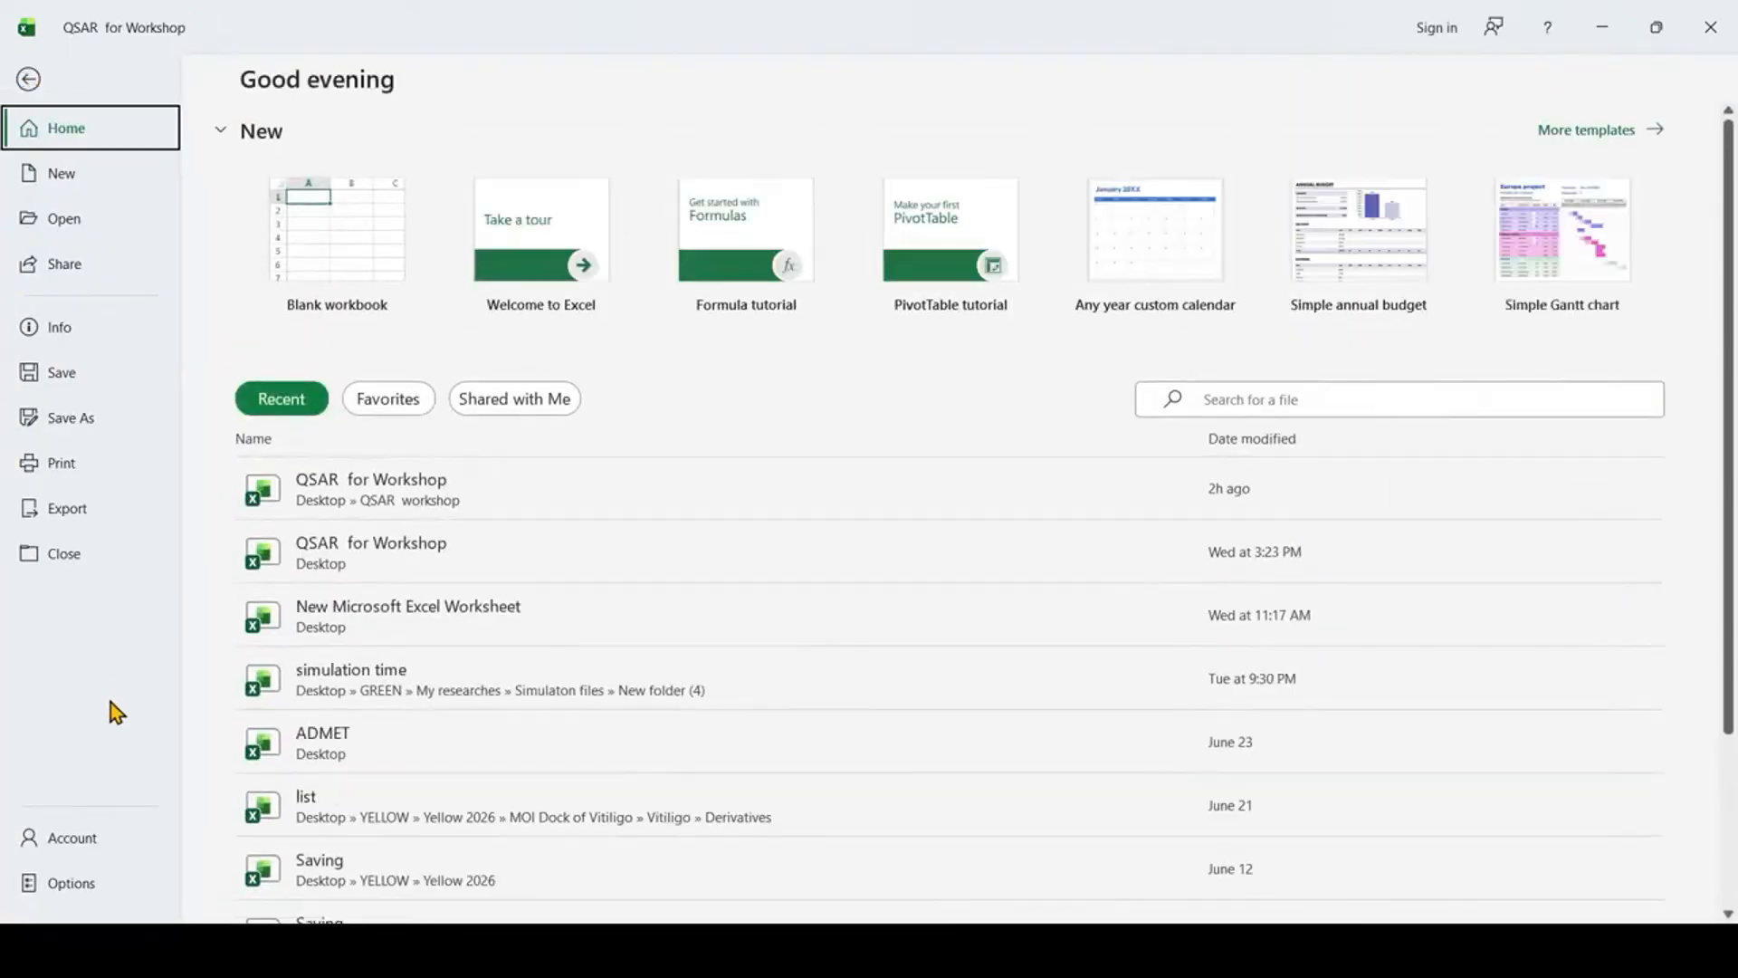
left_click(78, 871)
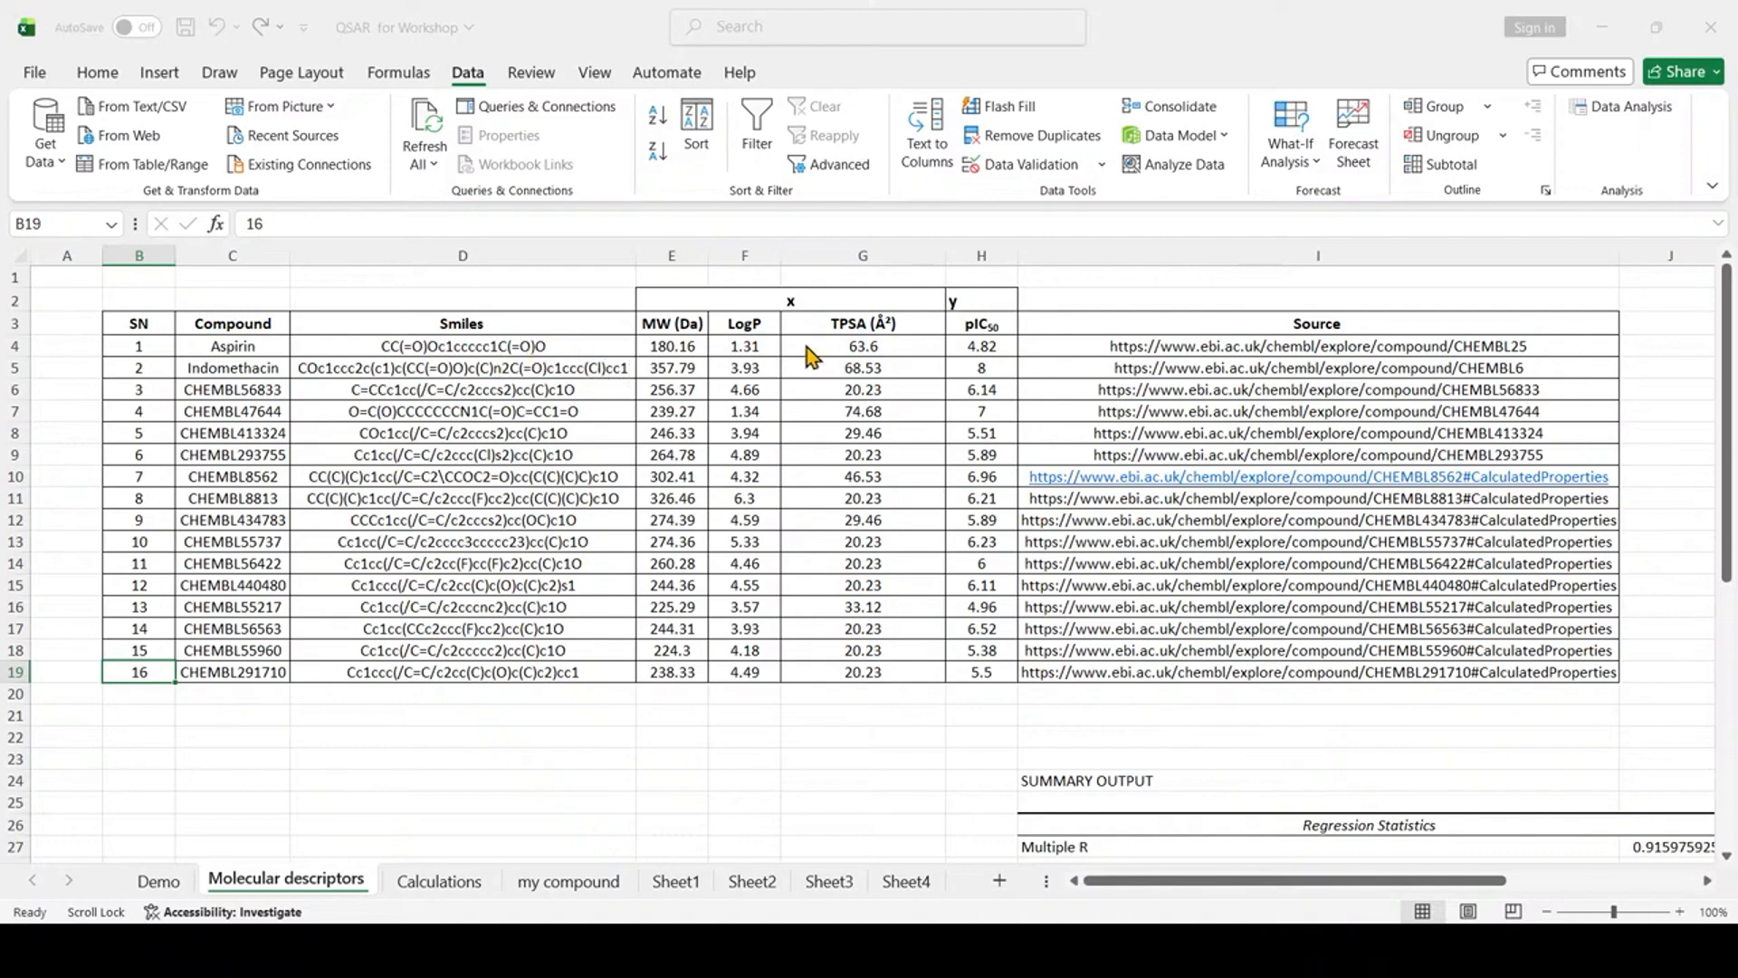
left_click(811, 292)
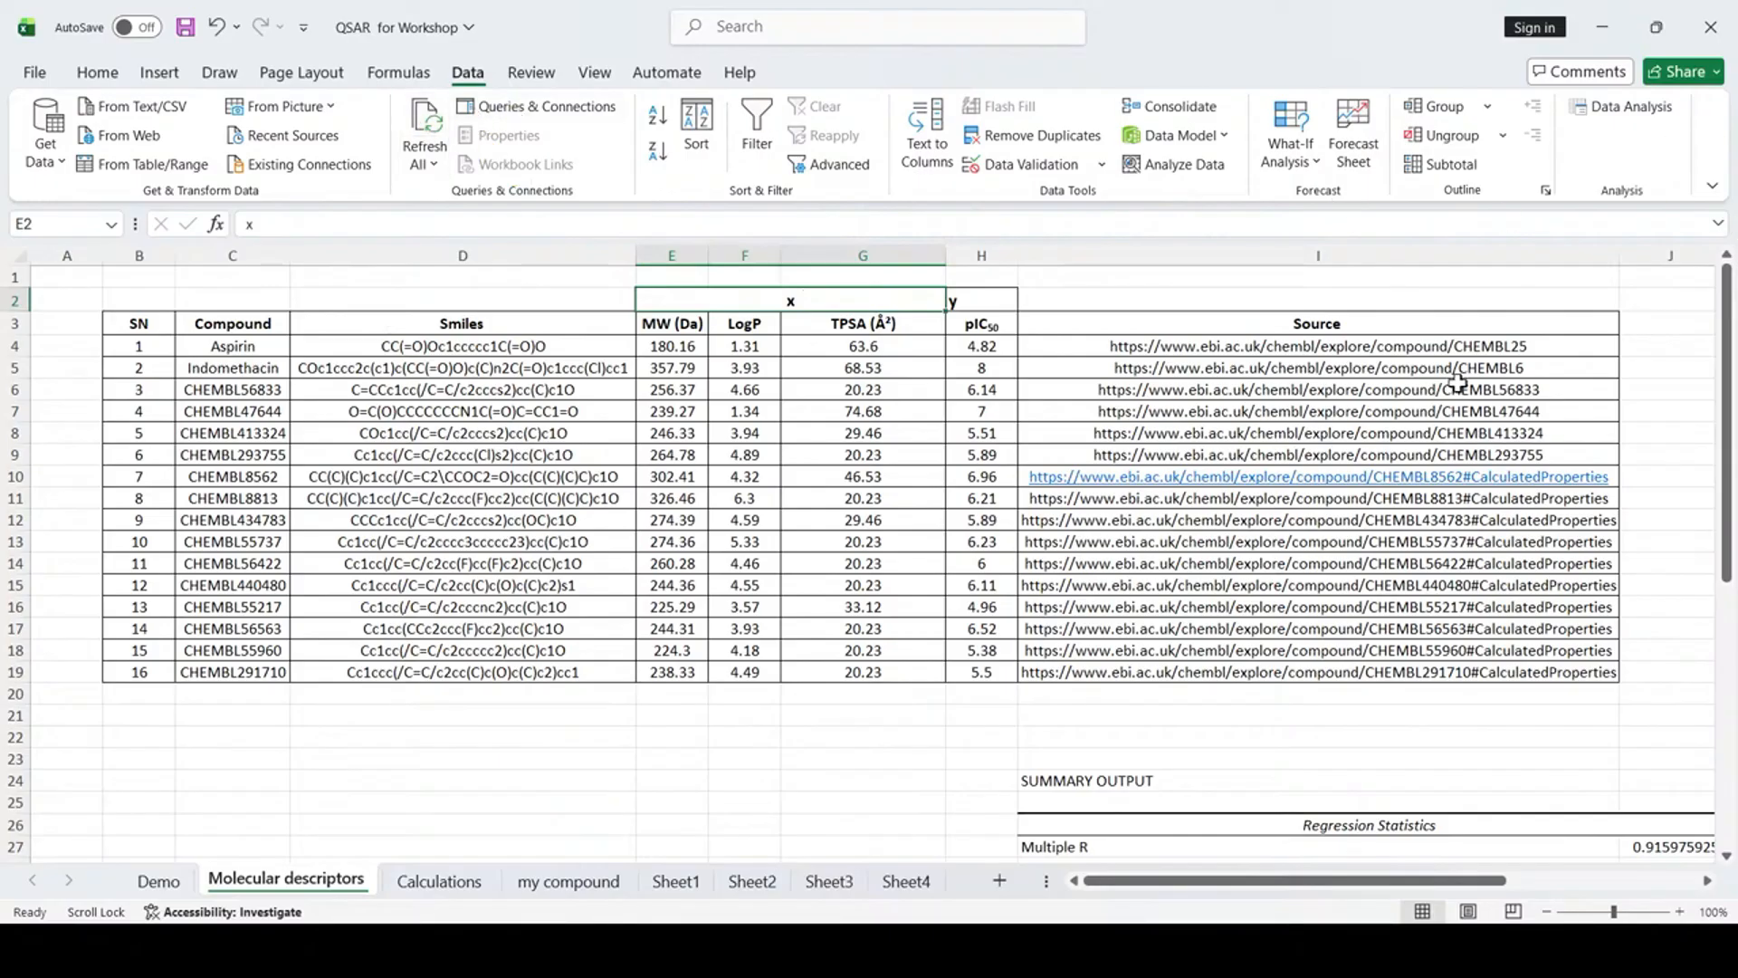
scroll(1159, 645, "down", 2)
scroll(1230, 679, "up", 2)
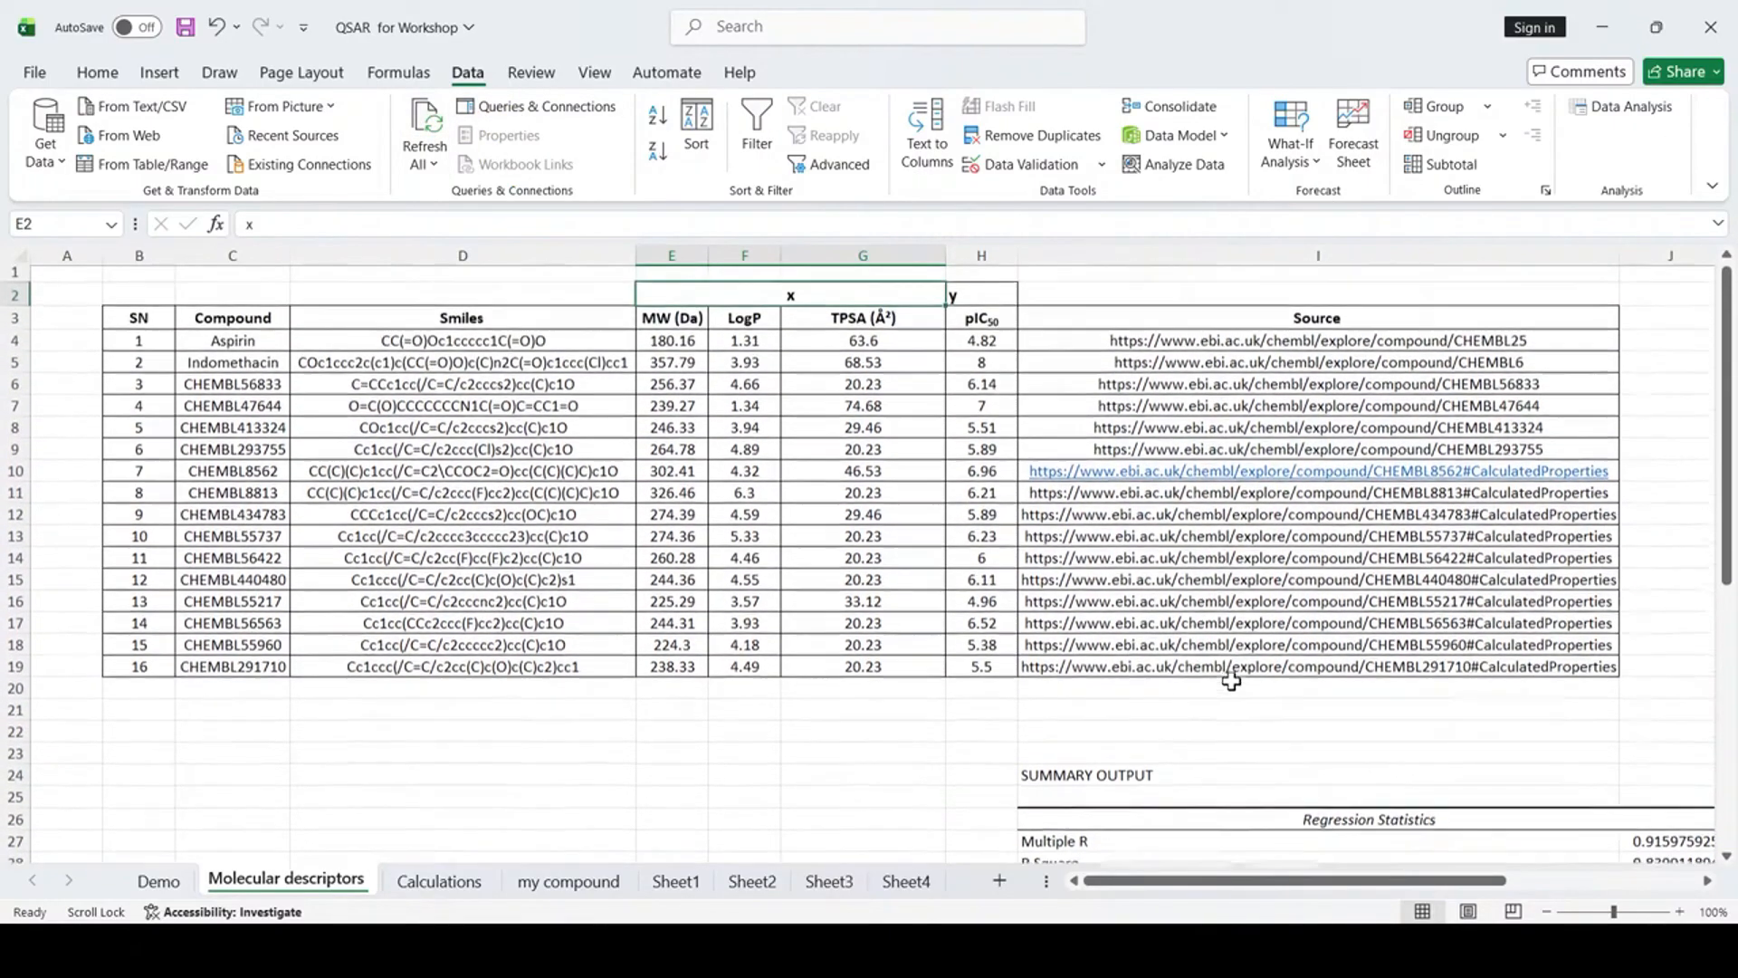
Set up a regression with pIC50 values H4:H19 as the Y range and MW, LogP and TPSA values E4:G19 as the X range, and cancel it.
left_click(1634, 107)
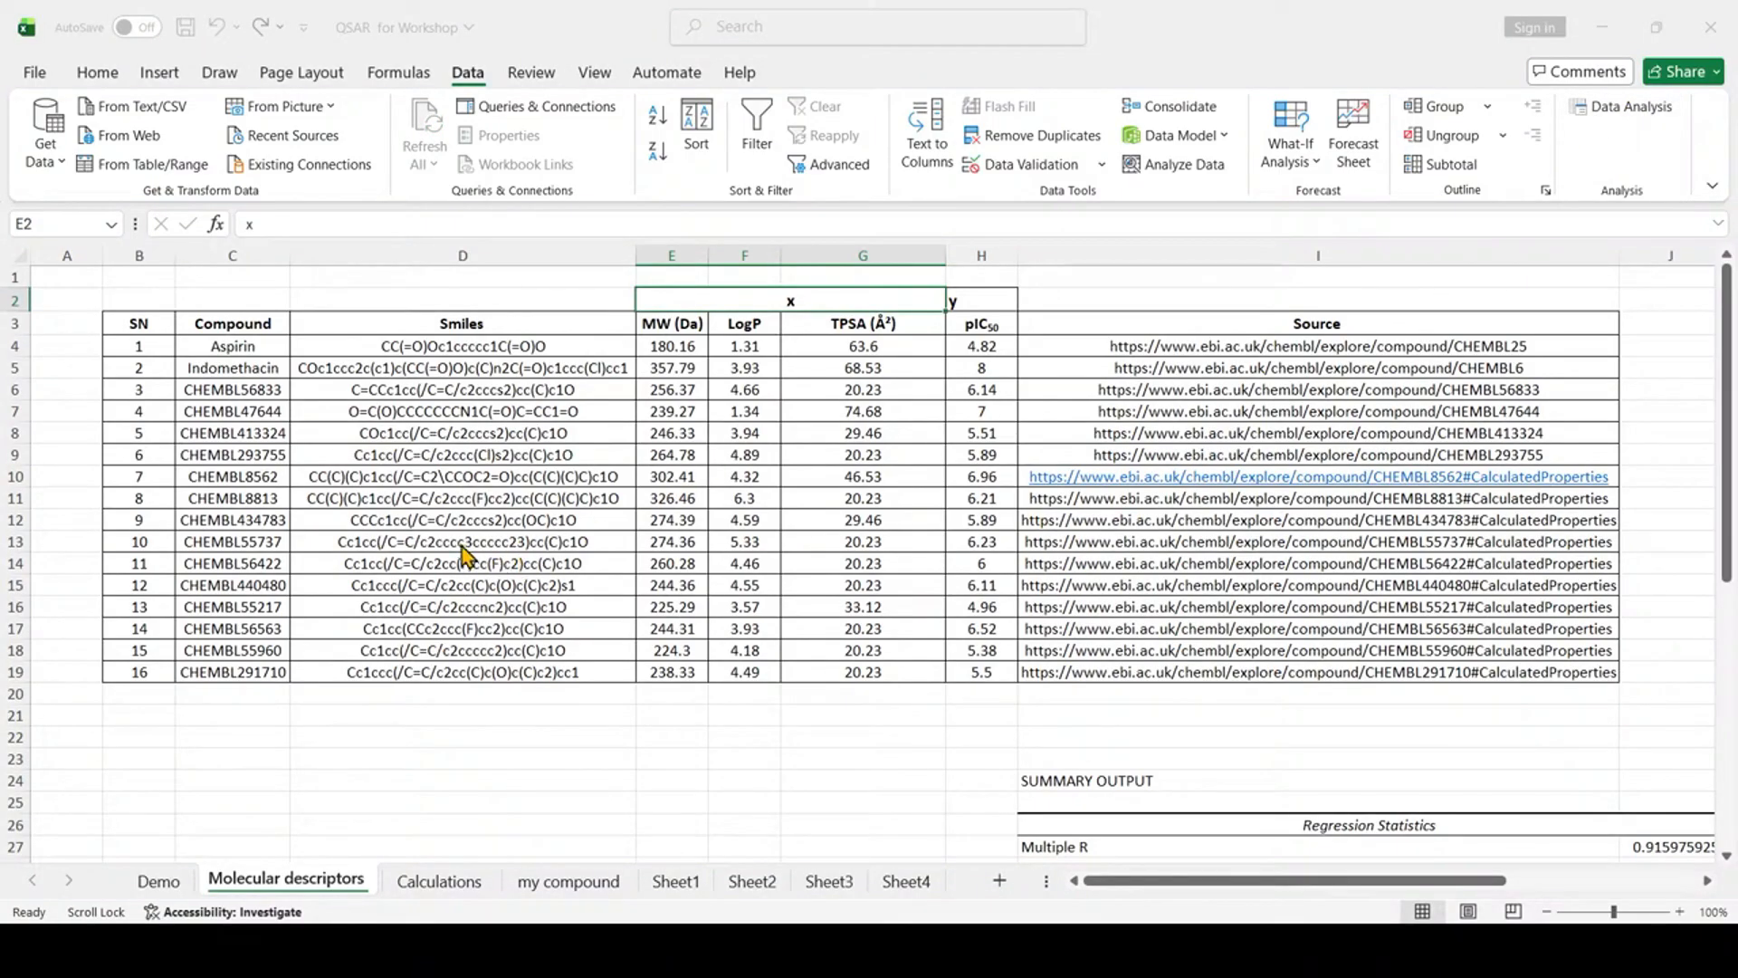
left_click(868, 431)
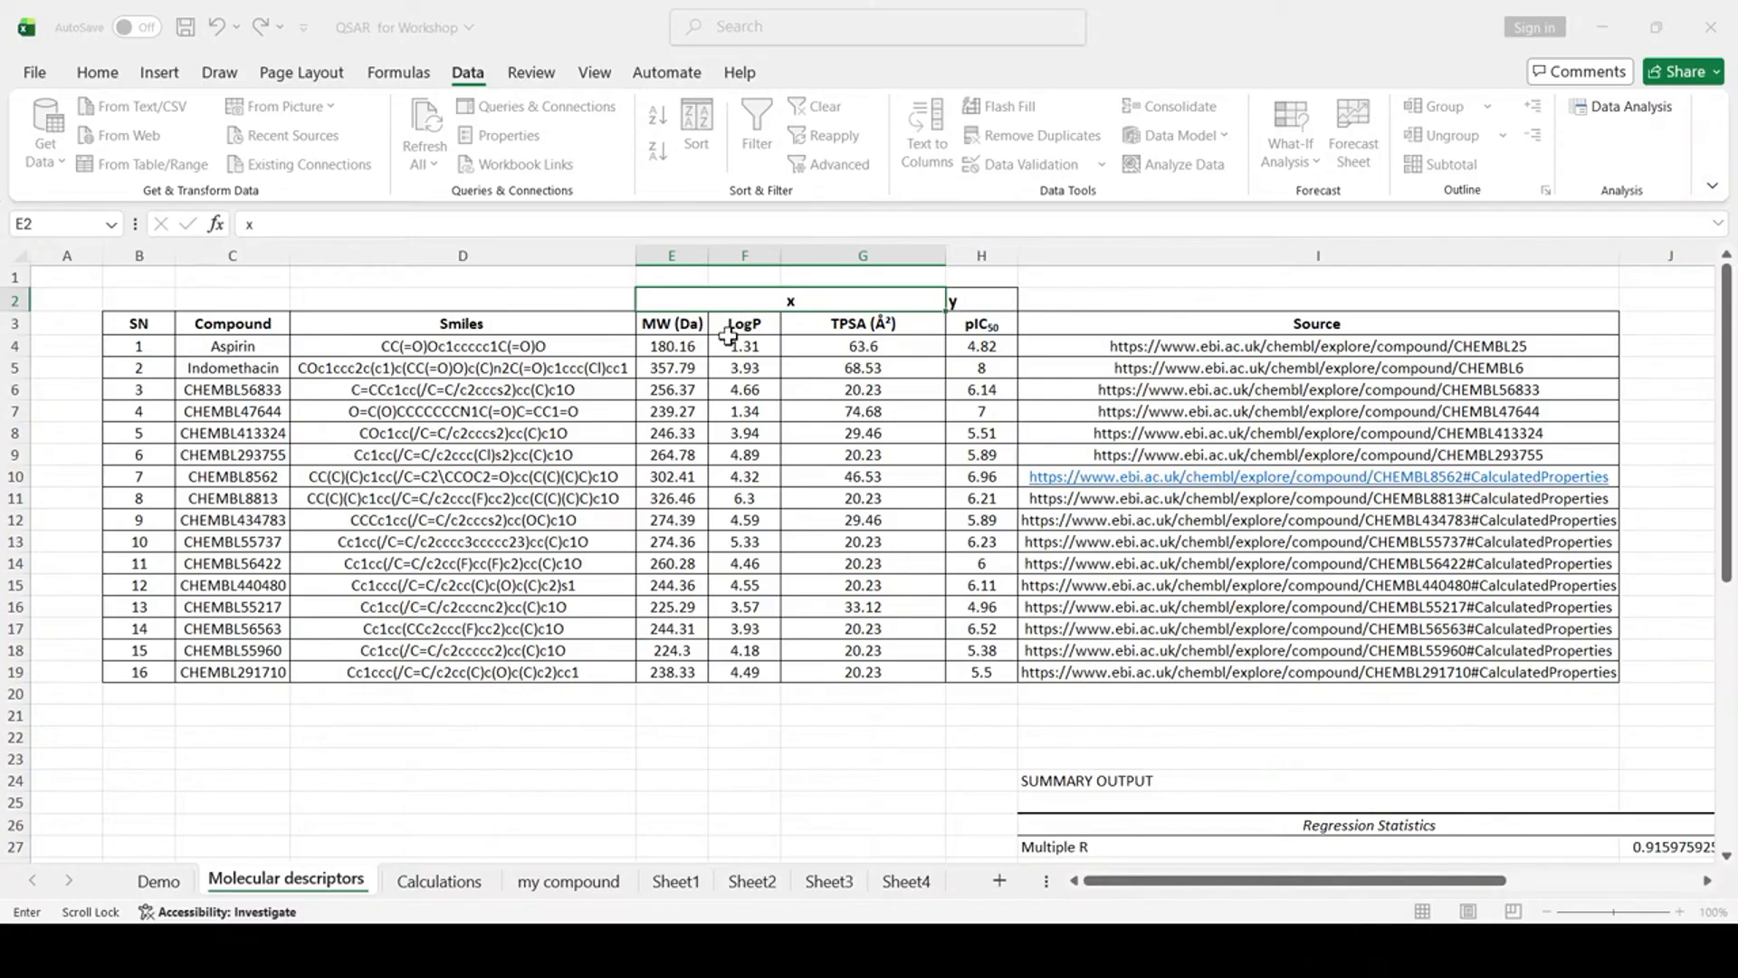
left_click_drag(981, 346, 984, 671)
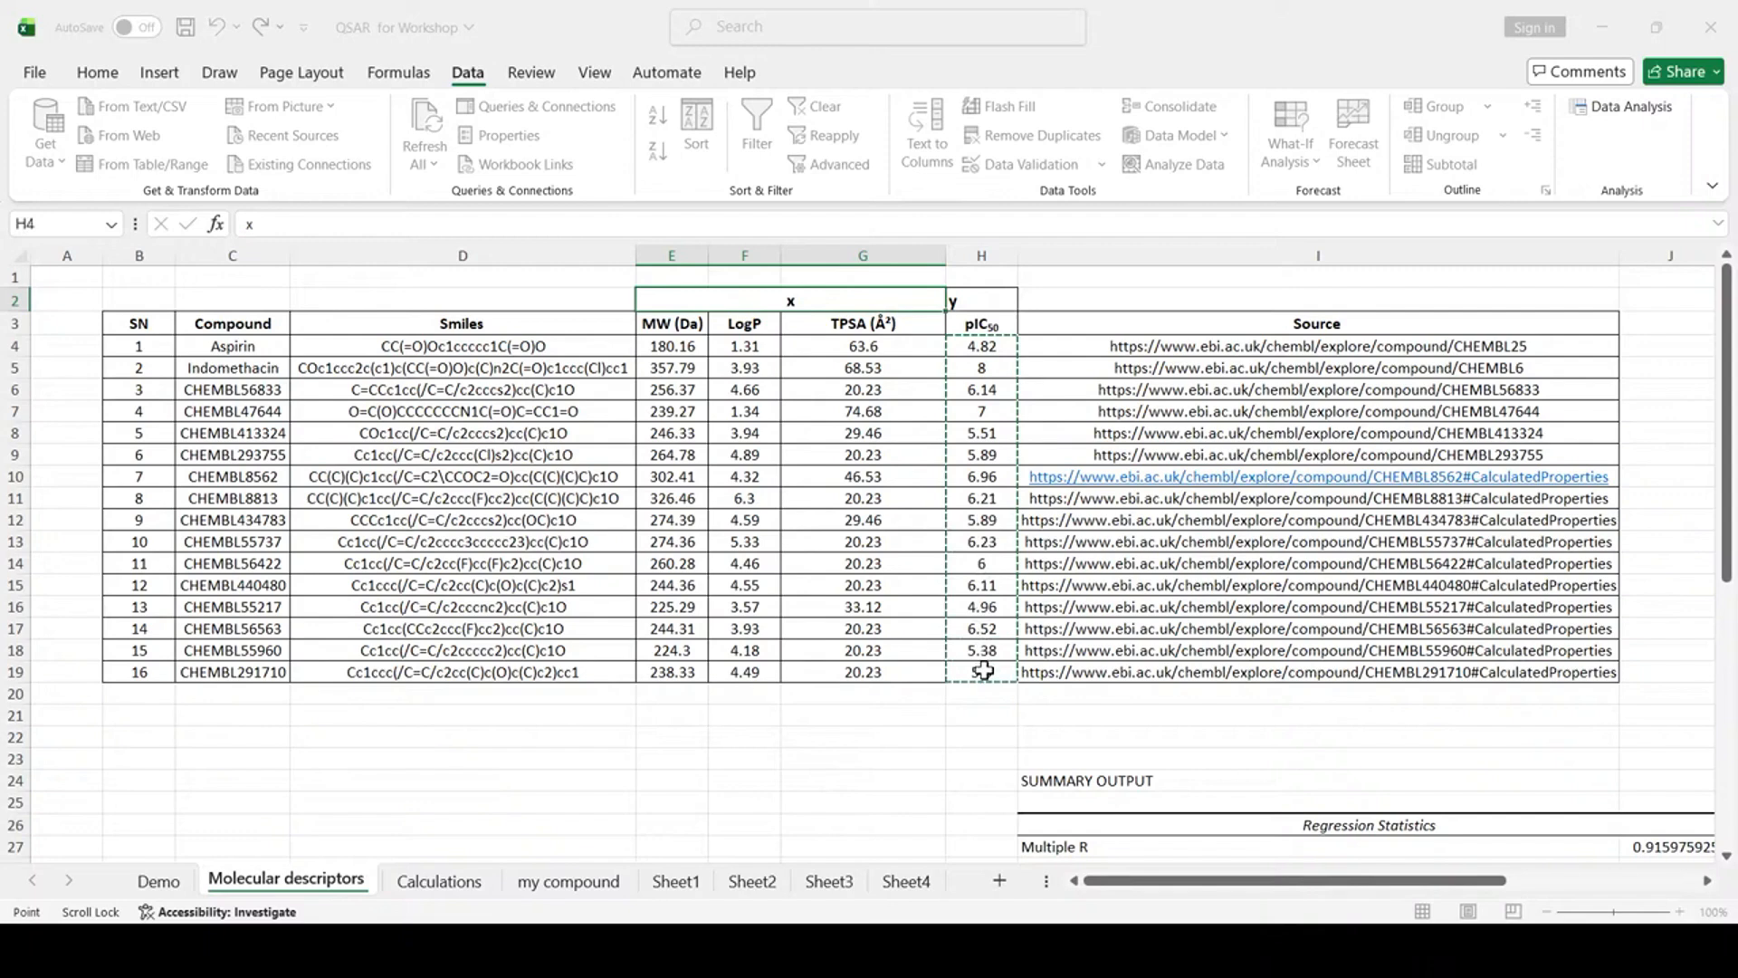
left_click(357, 539)
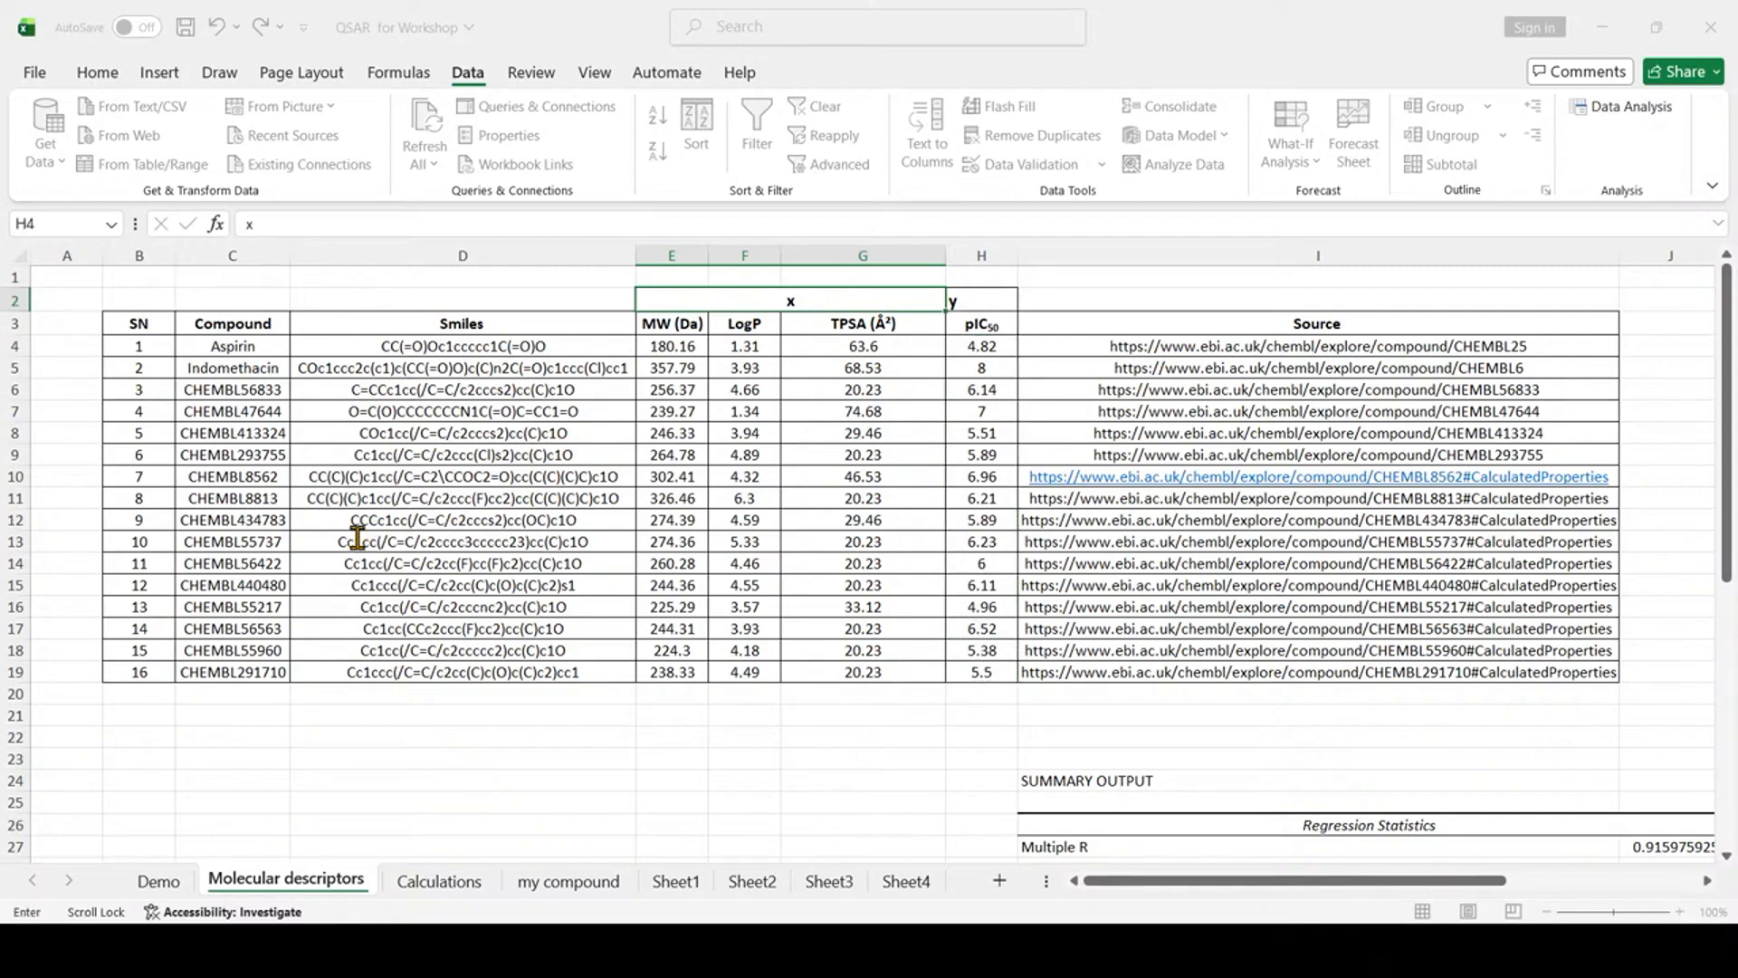
left_click(654, 342)
left_click_drag(653, 342, 870, 672)
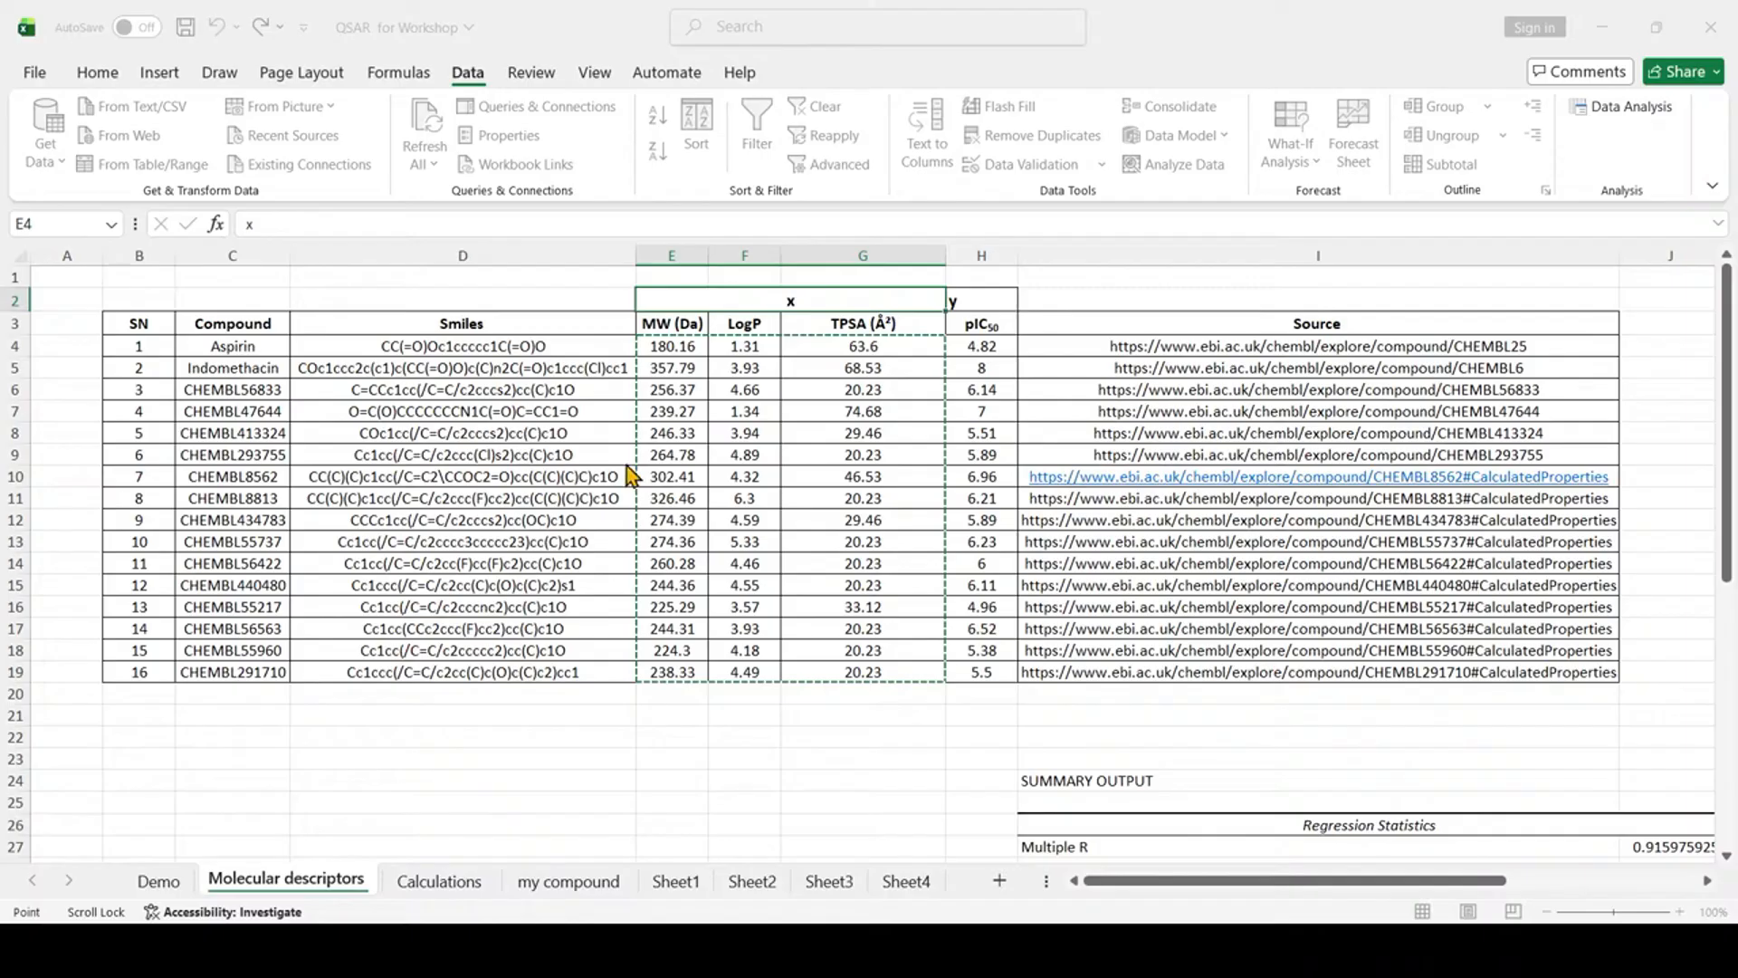
key("Escape")
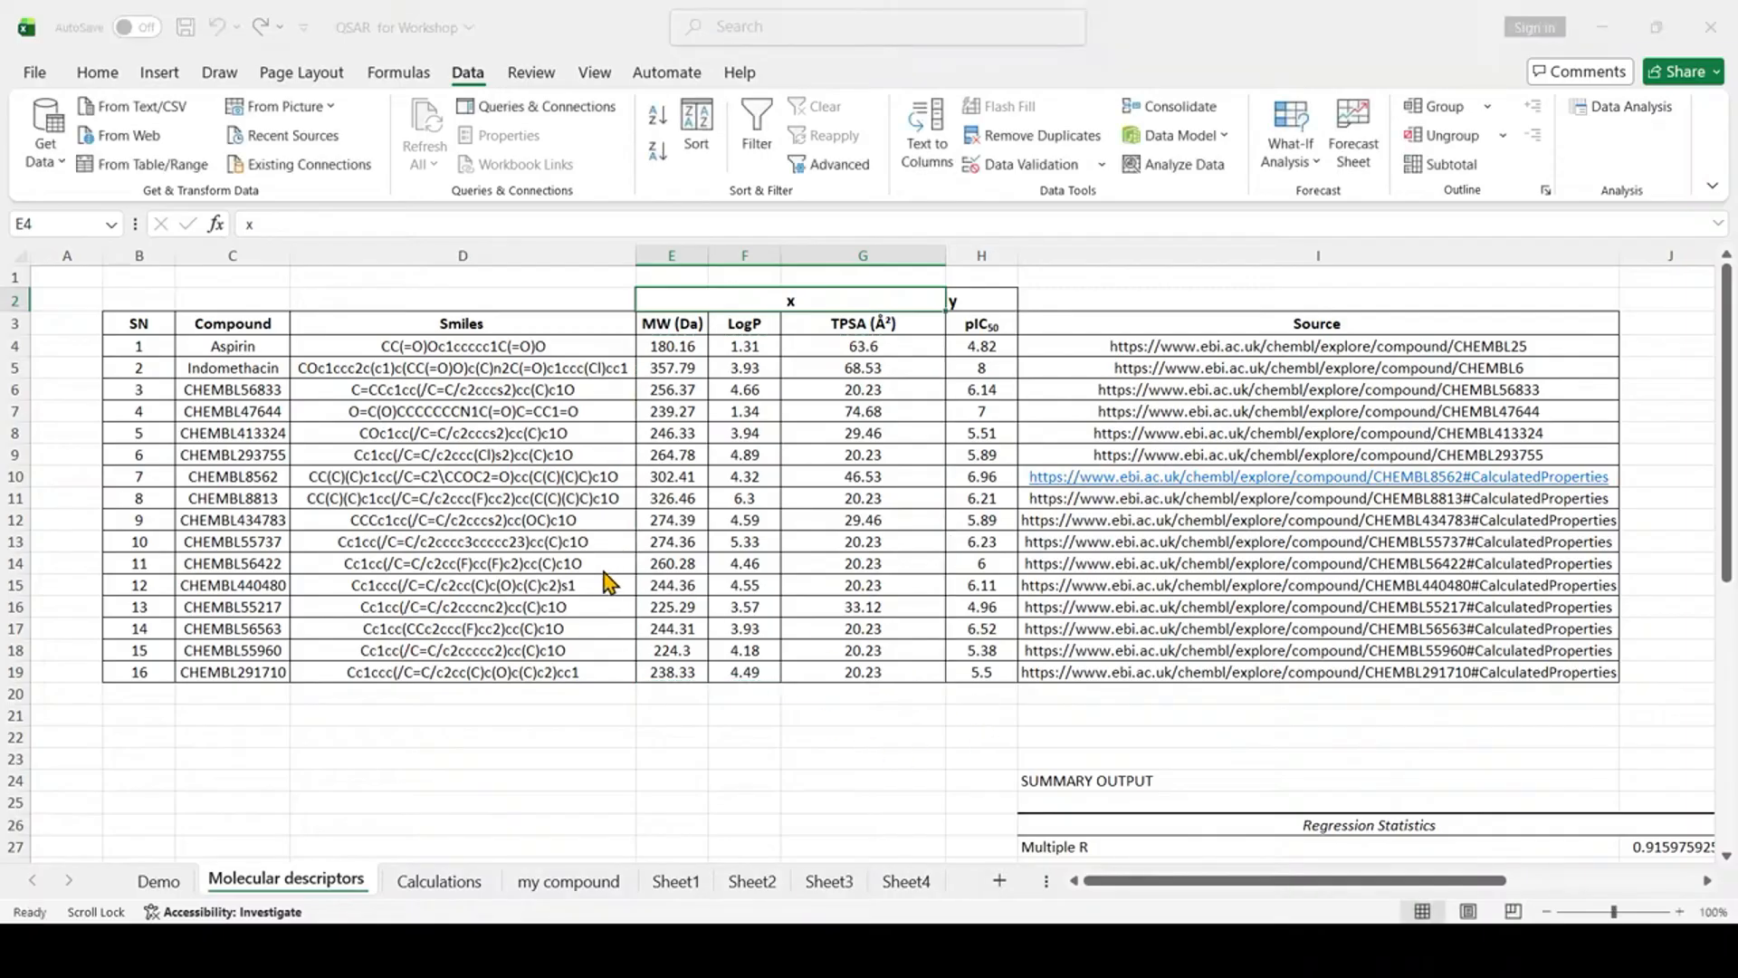
left_click(618, 571)
Examine the existing regression SUMMARY OUTPUT, covering the Regression Statistics, the ANOVA table and the full Significance F value in N35.
left_click(962, 762)
key("Home")
scroll(946, 754, "down", 2)
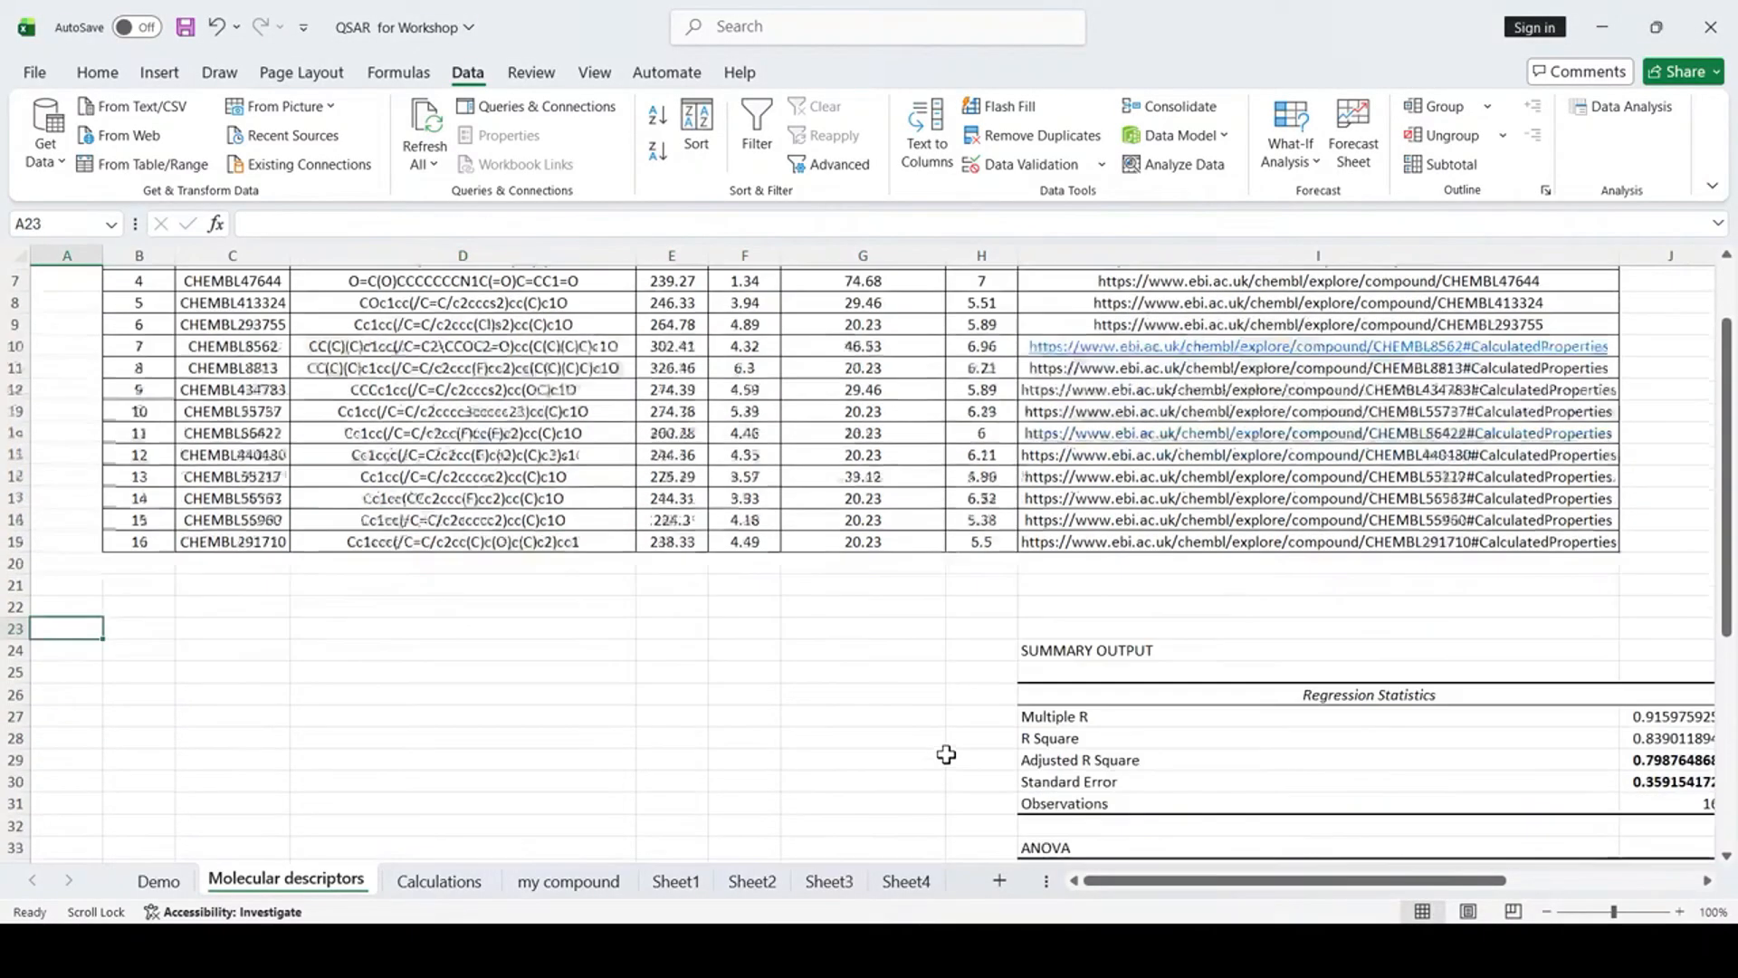
scroll(946, 755, "down", 6)
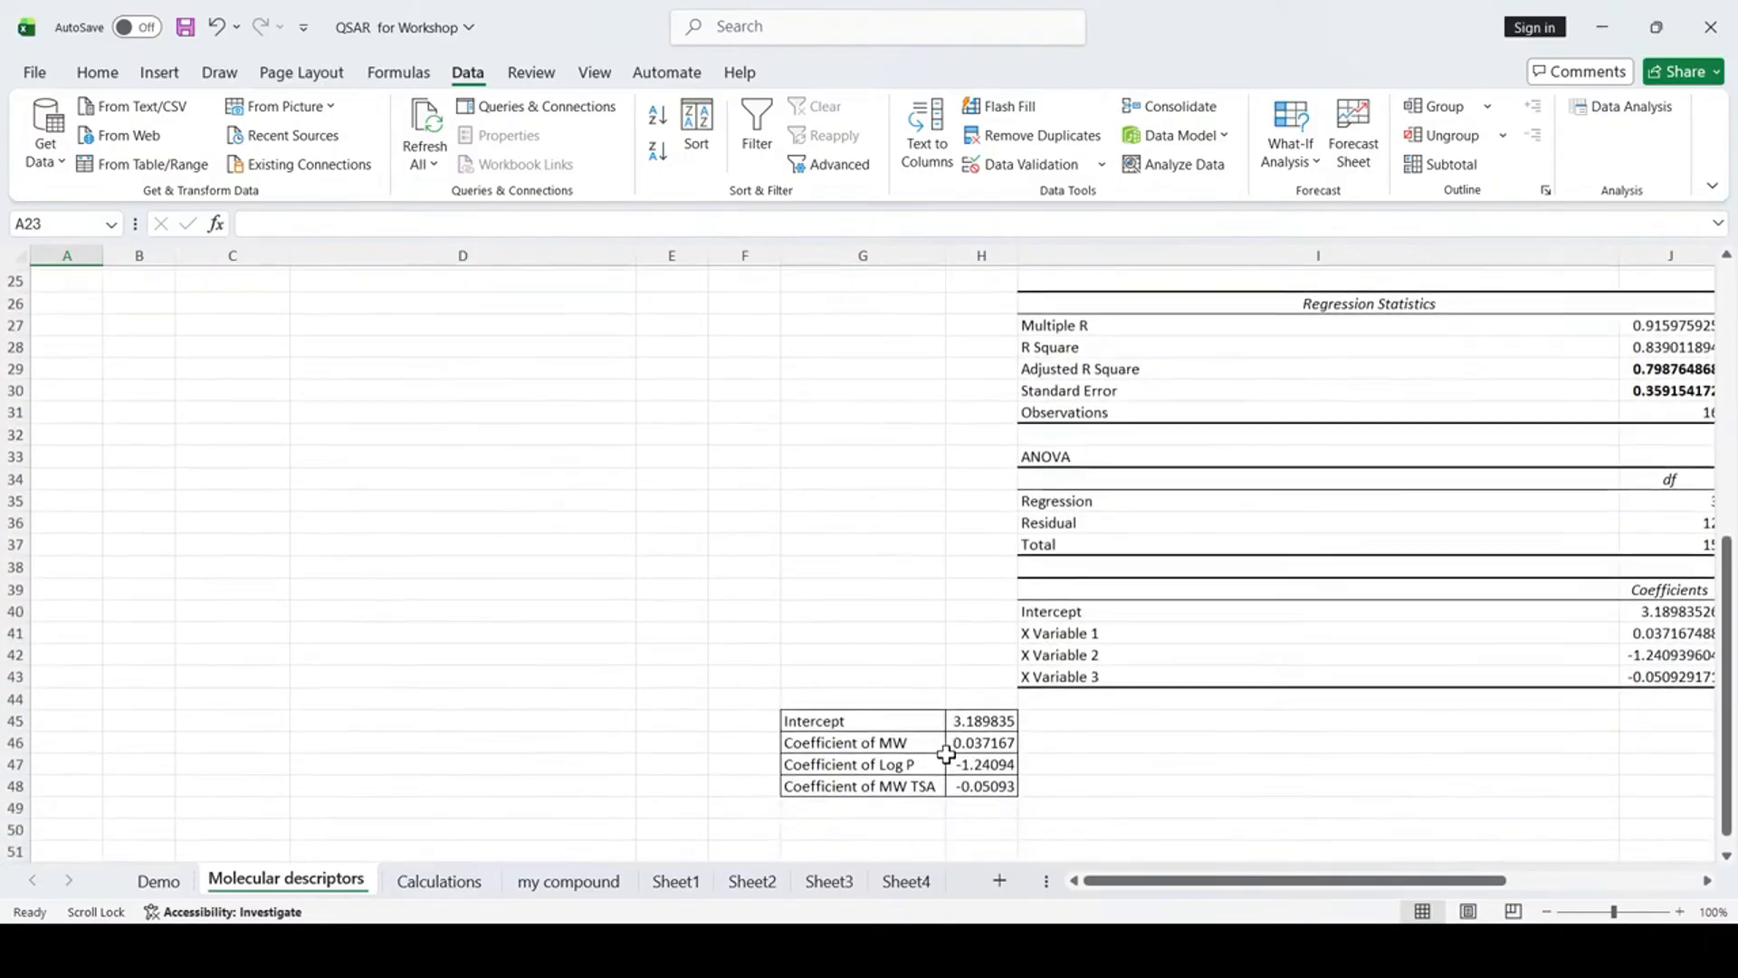
left_click_drag(1255, 884, 1399, 887)
scroll(1093, 743, "up", 2)
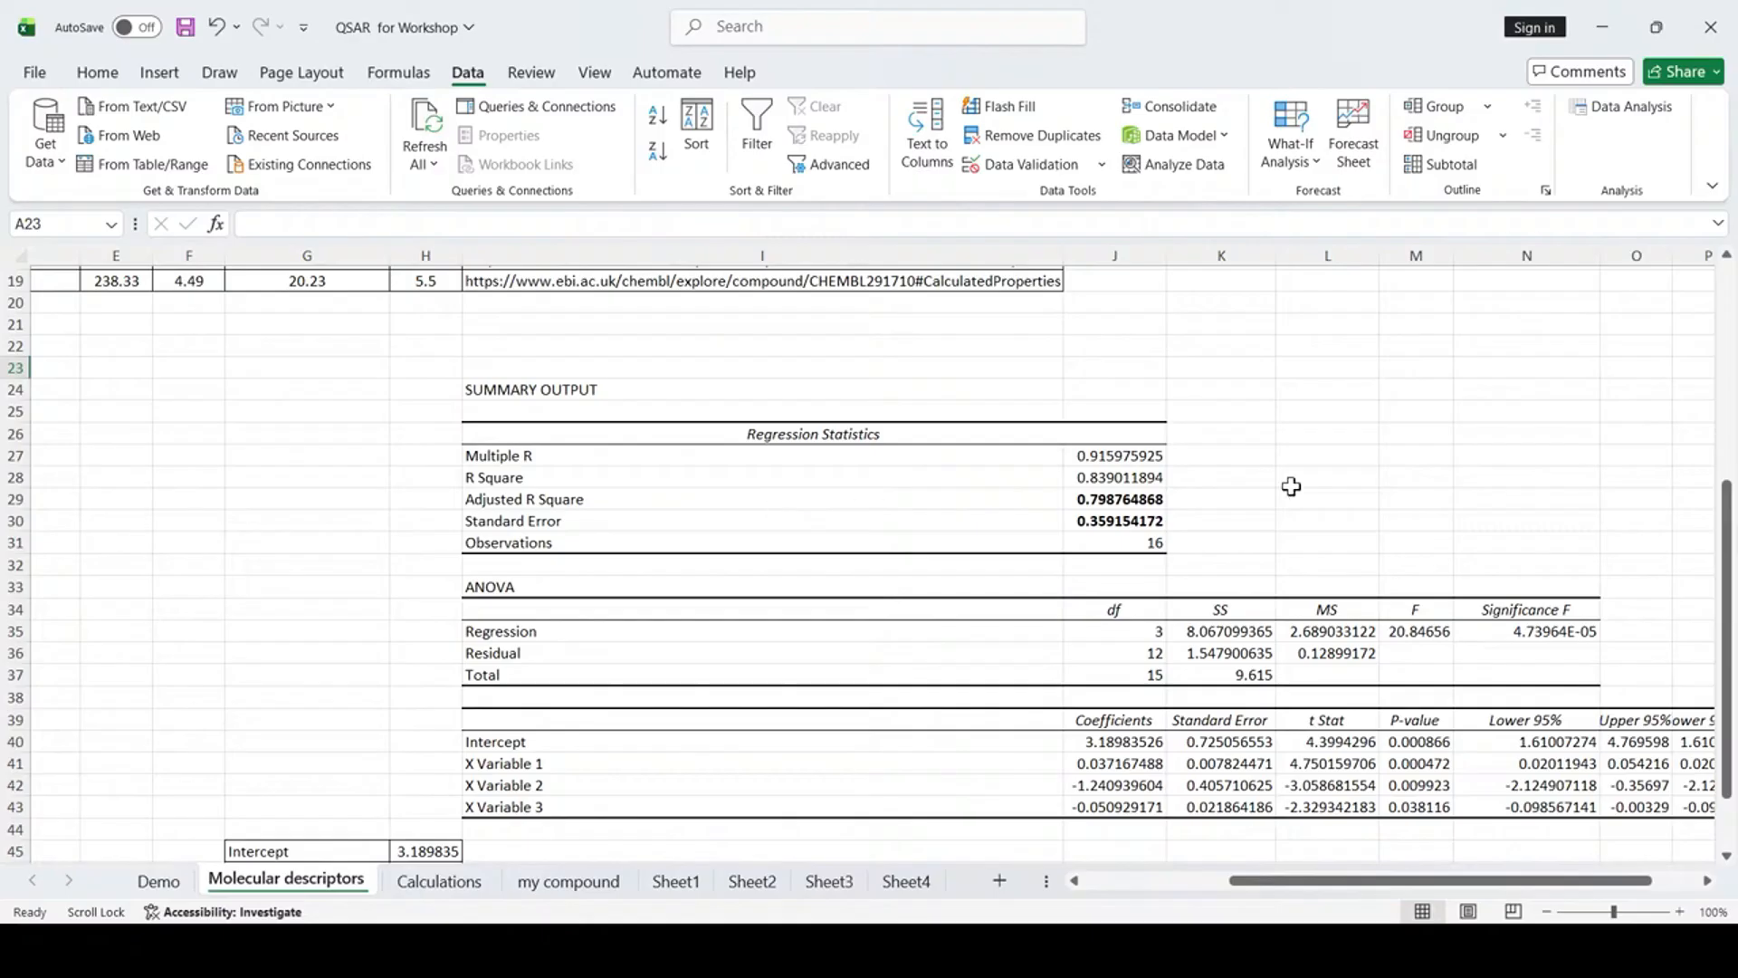
left_click(1328, 475)
scroll(959, 614, "down", 1)
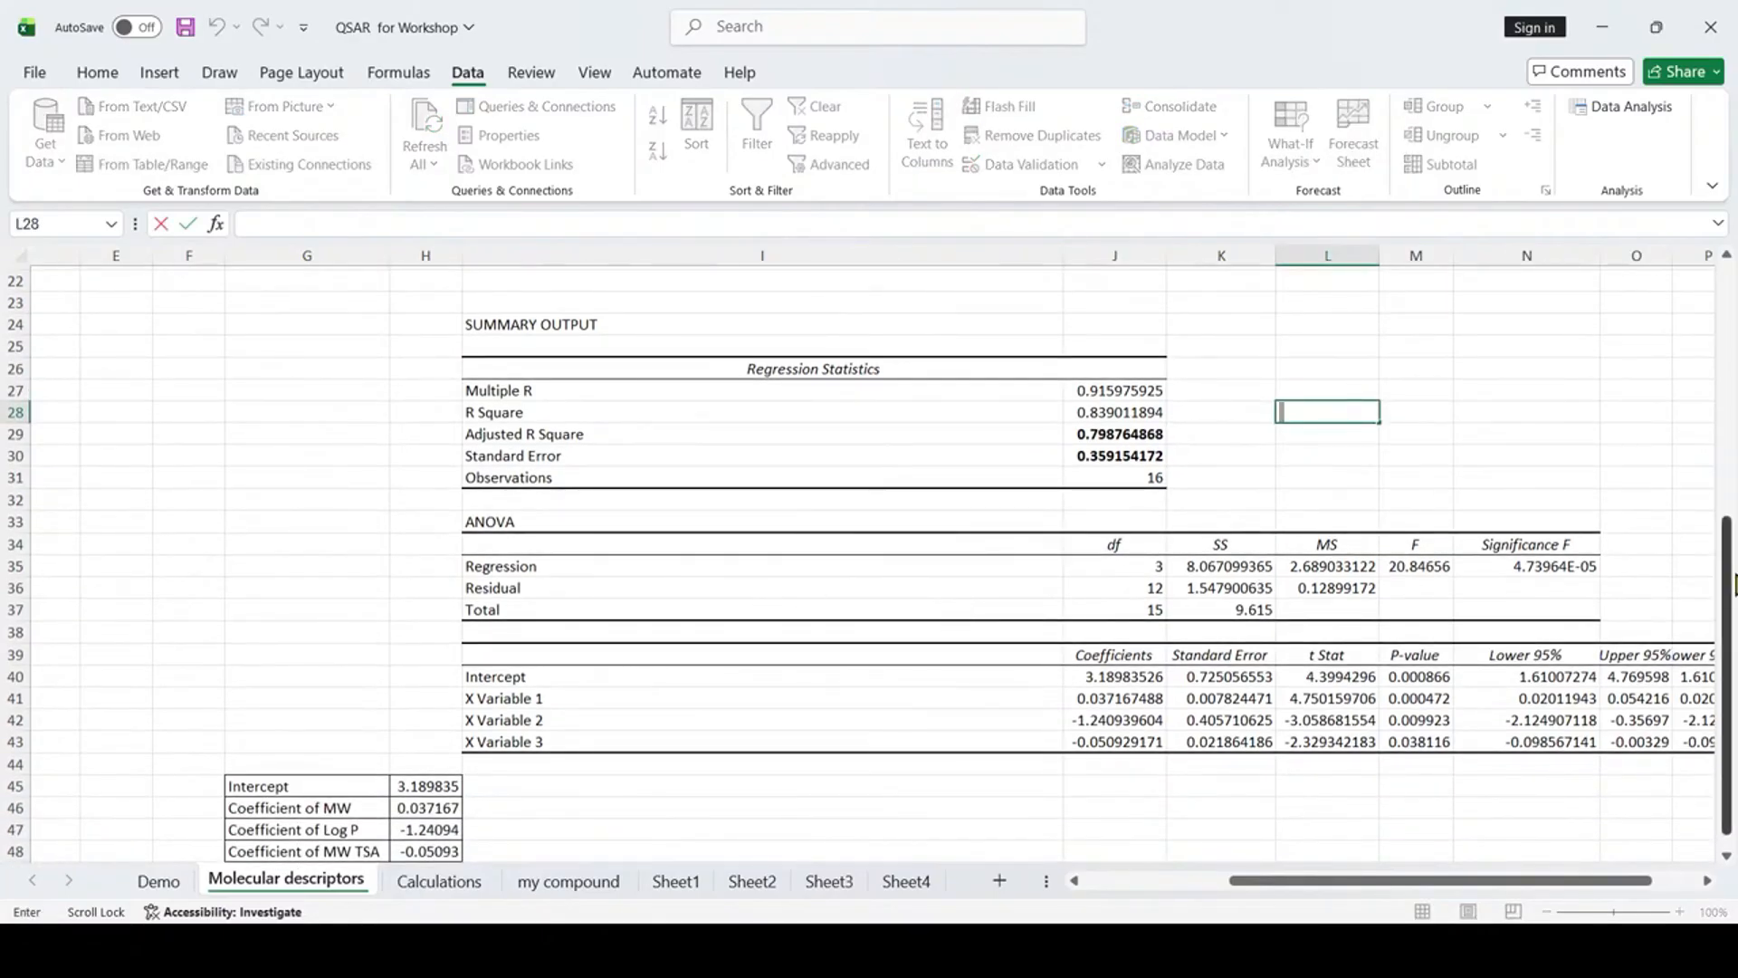
double_click(1548, 567)
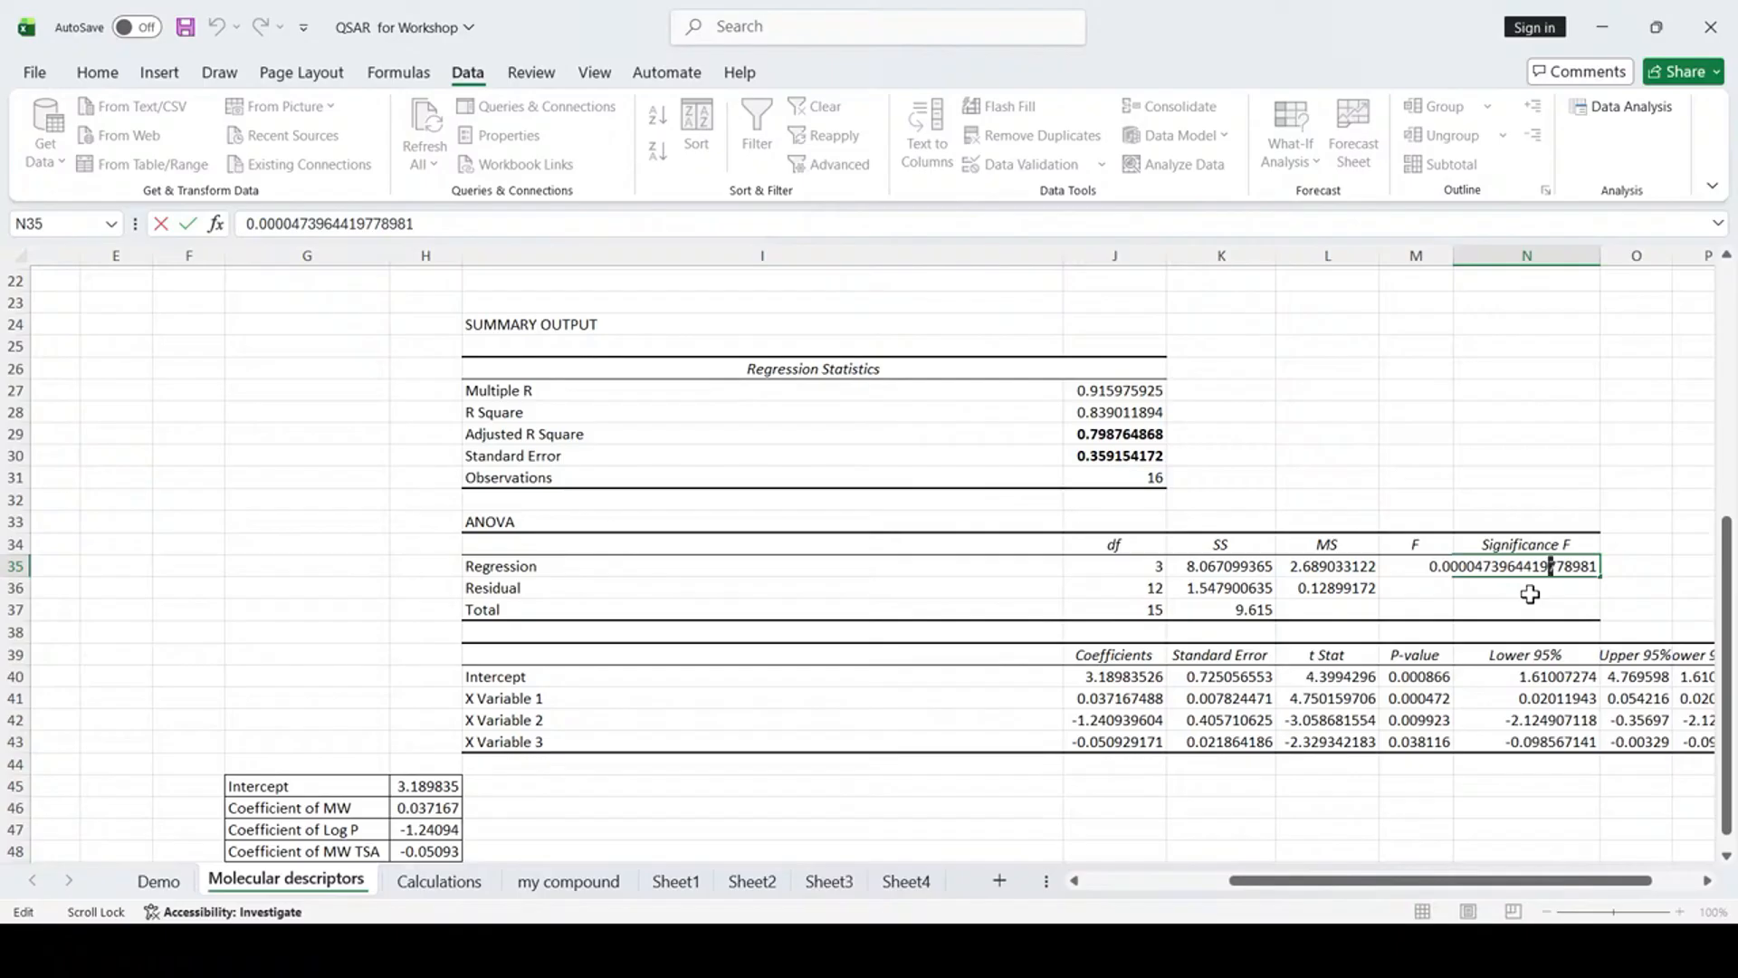
left_click(1530, 594)
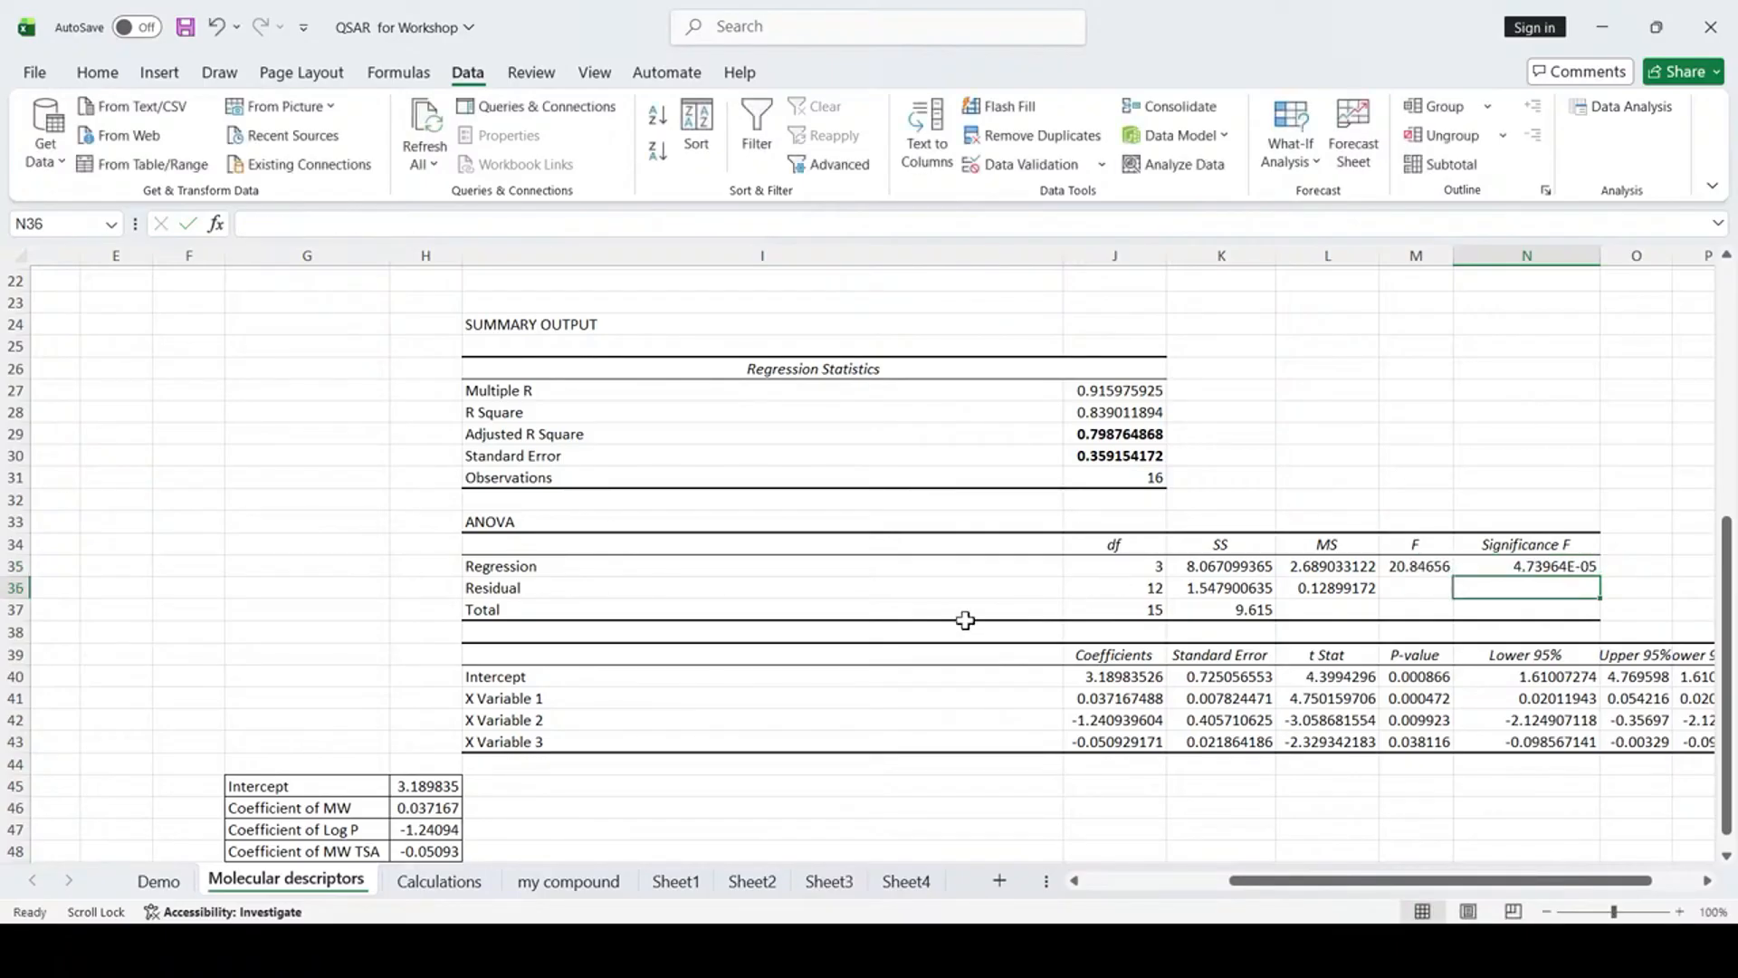
Compare the Intercept in J40 of the regression output with the linked Intercept in H45 of the coefficient table.
scroll(965, 620, "down", 1)
scroll(965, 621, "down", 1)
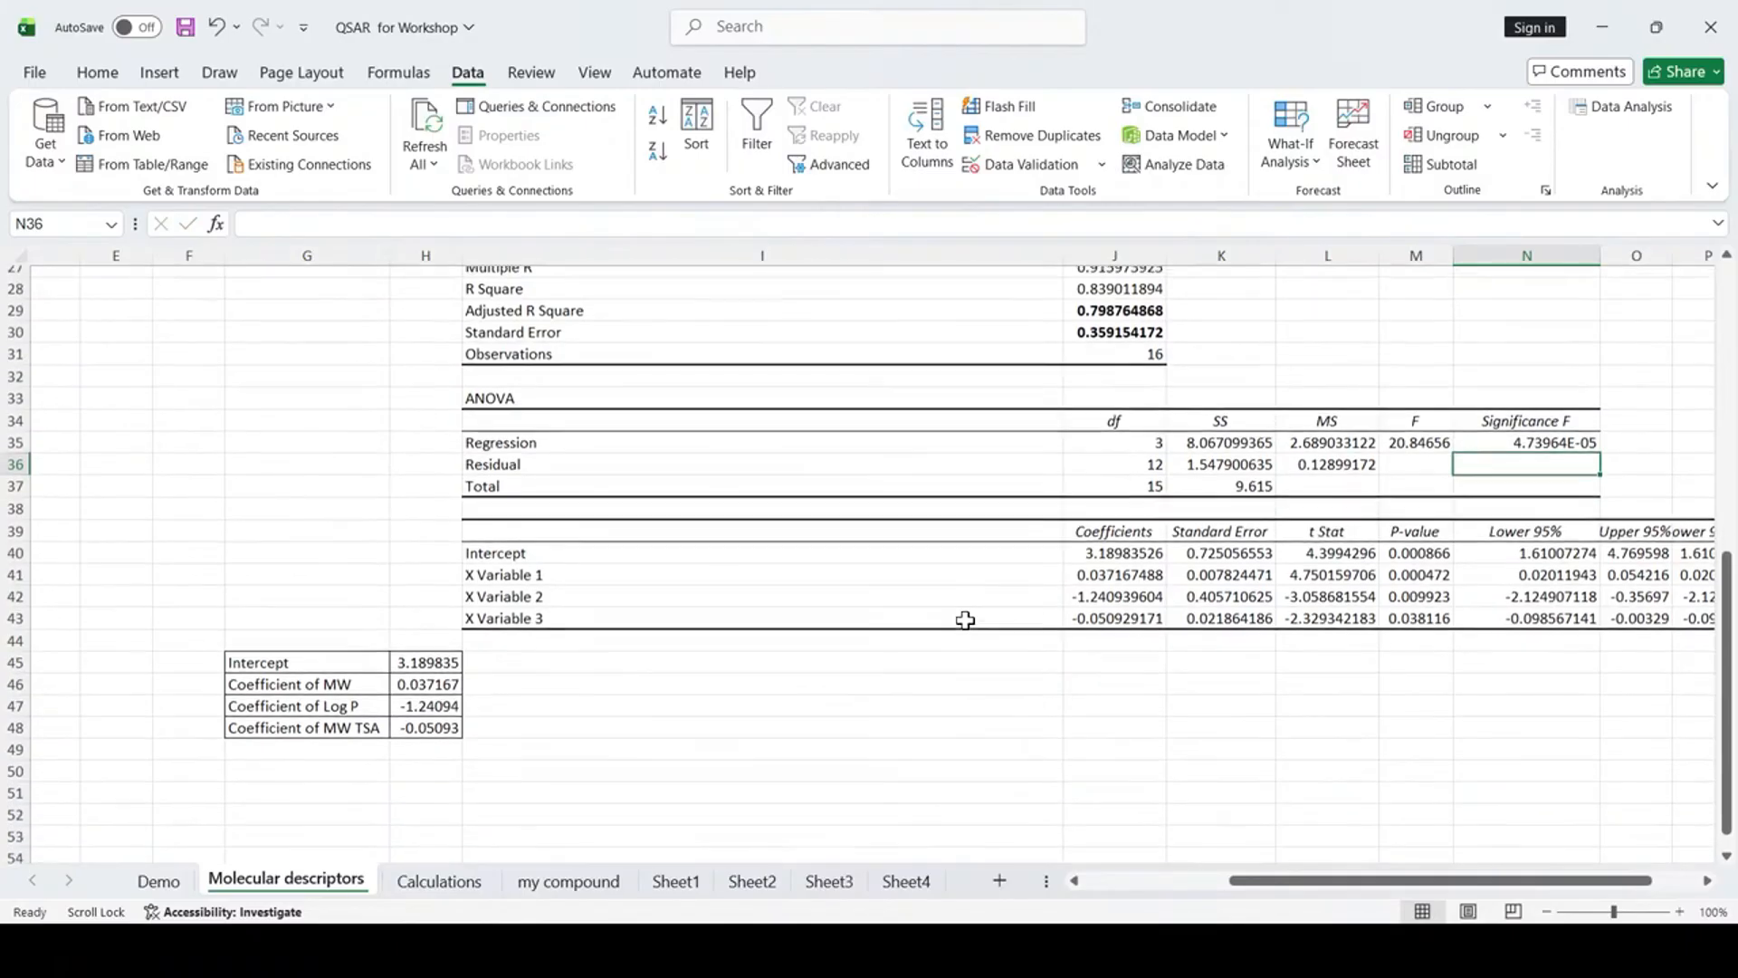
left_click(1100, 550)
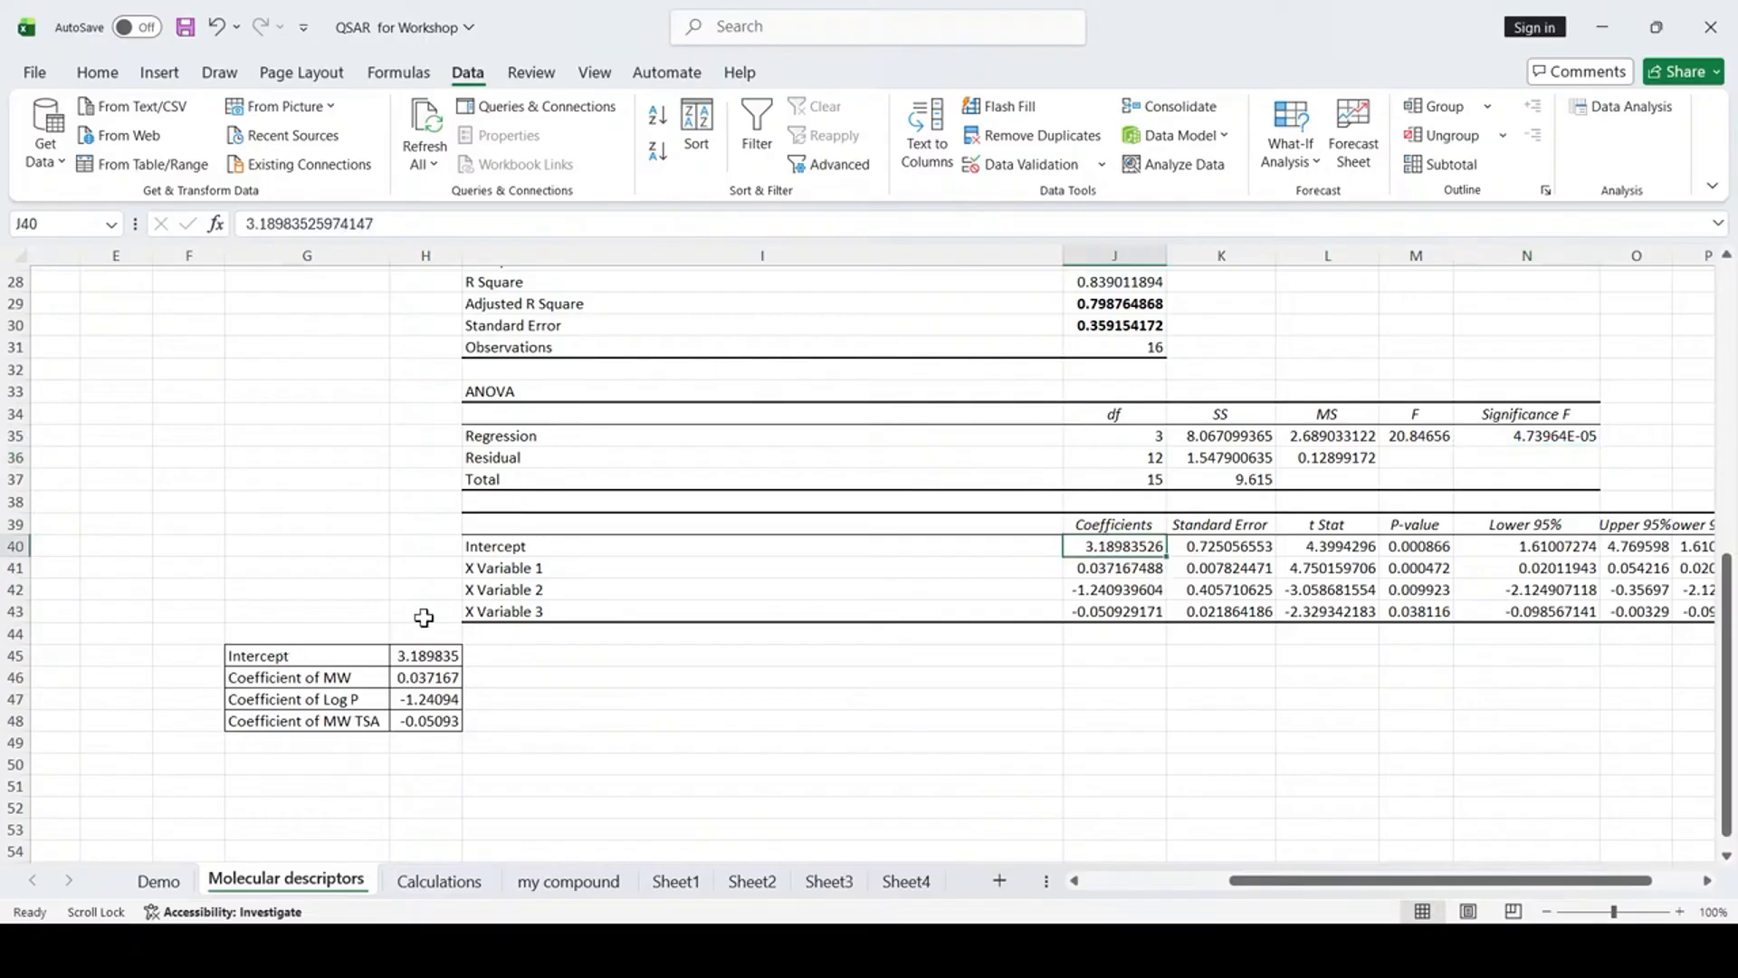
left_click(417, 656)
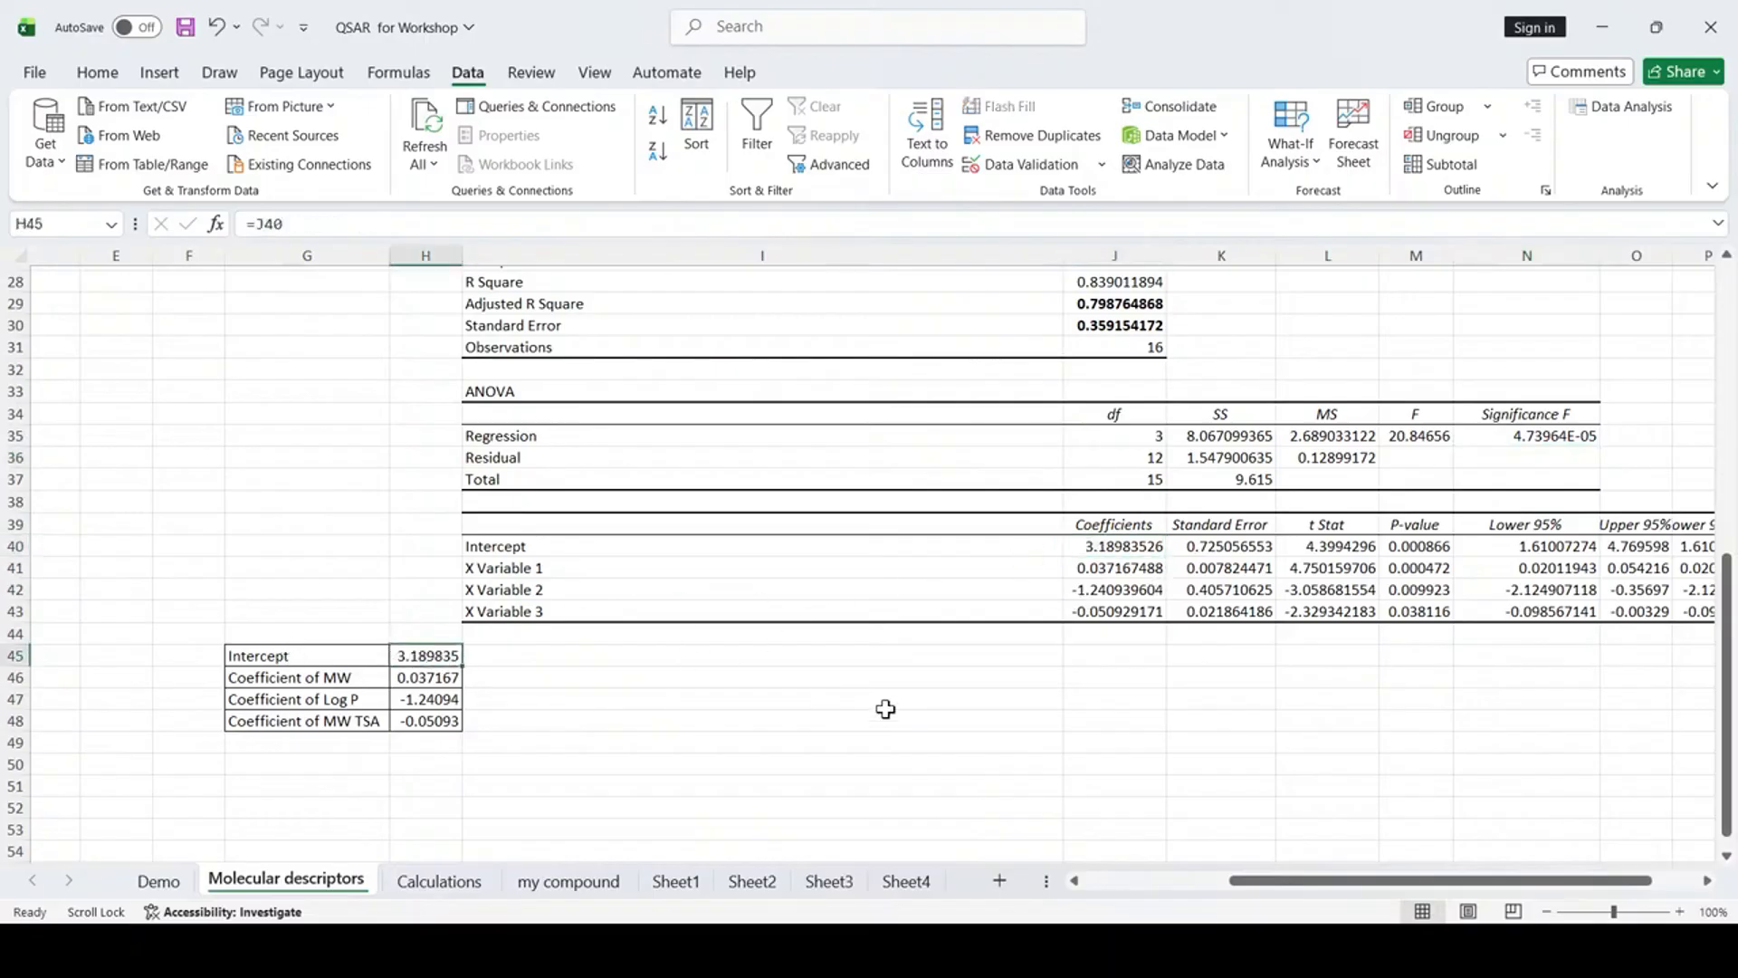
left_click(880, 699)
Match X Variable 1, 2 and 3 in the regression output to the MW, LogP and TPSA columns and the coefficient table.
left_click(564, 566)
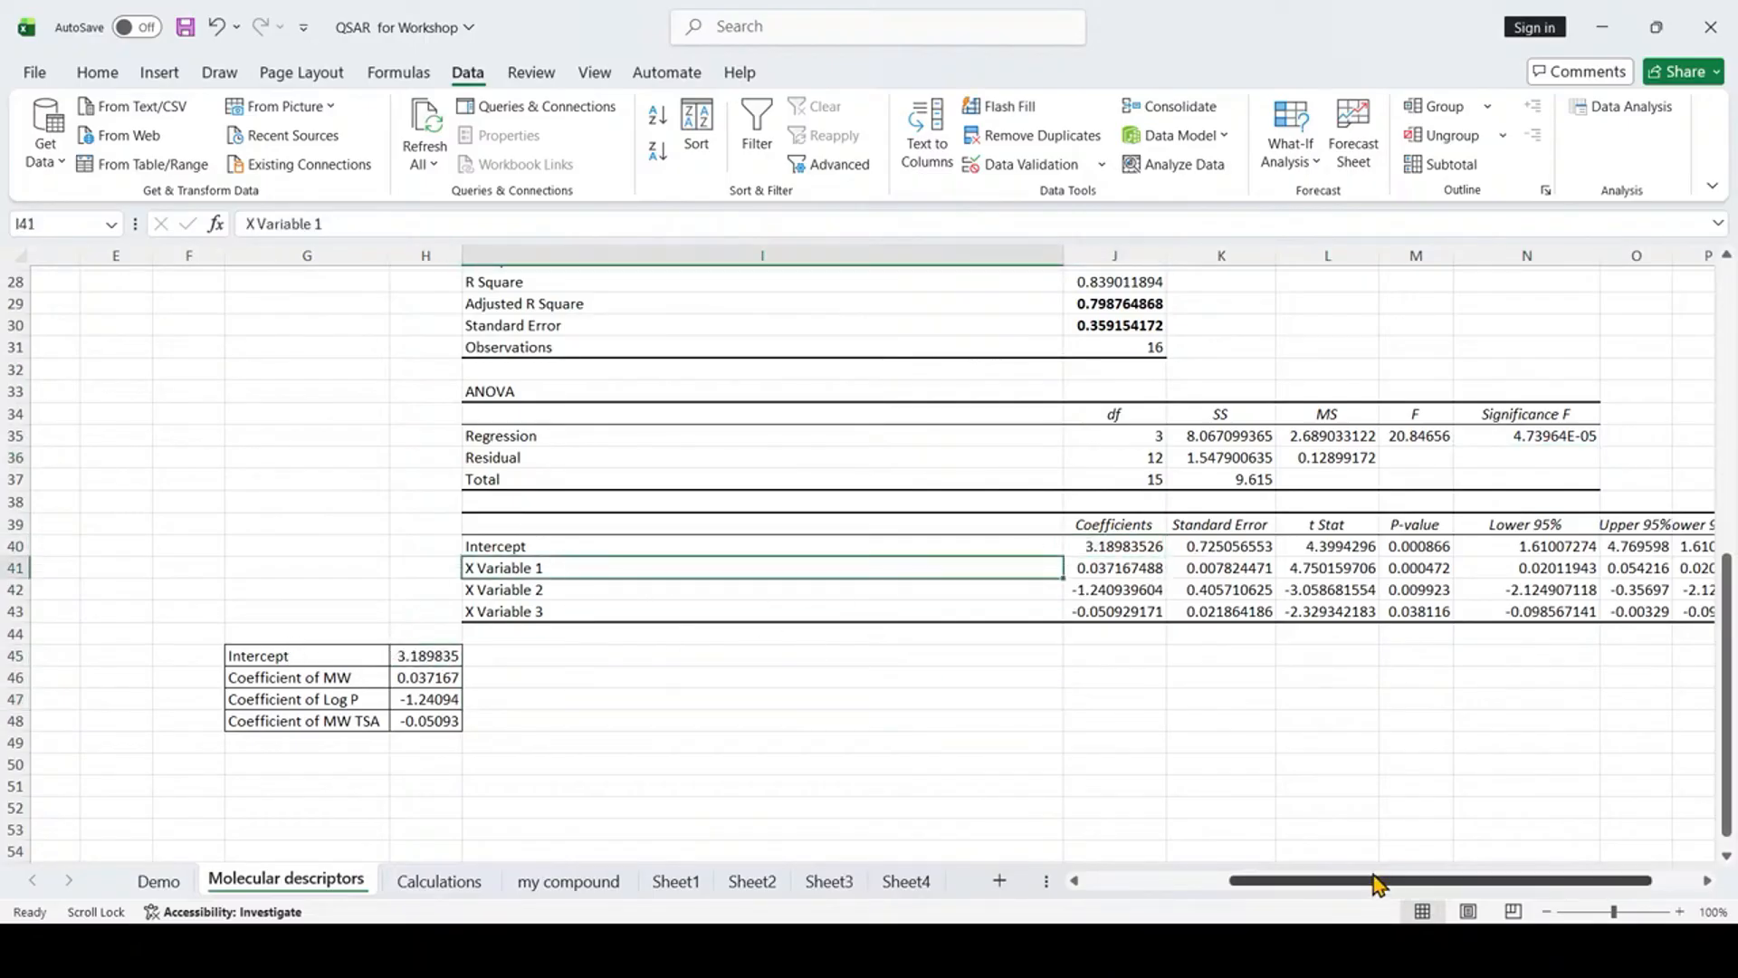
left_click_drag(1319, 881, 1168, 882)
scroll(749, 547, "up", 9)
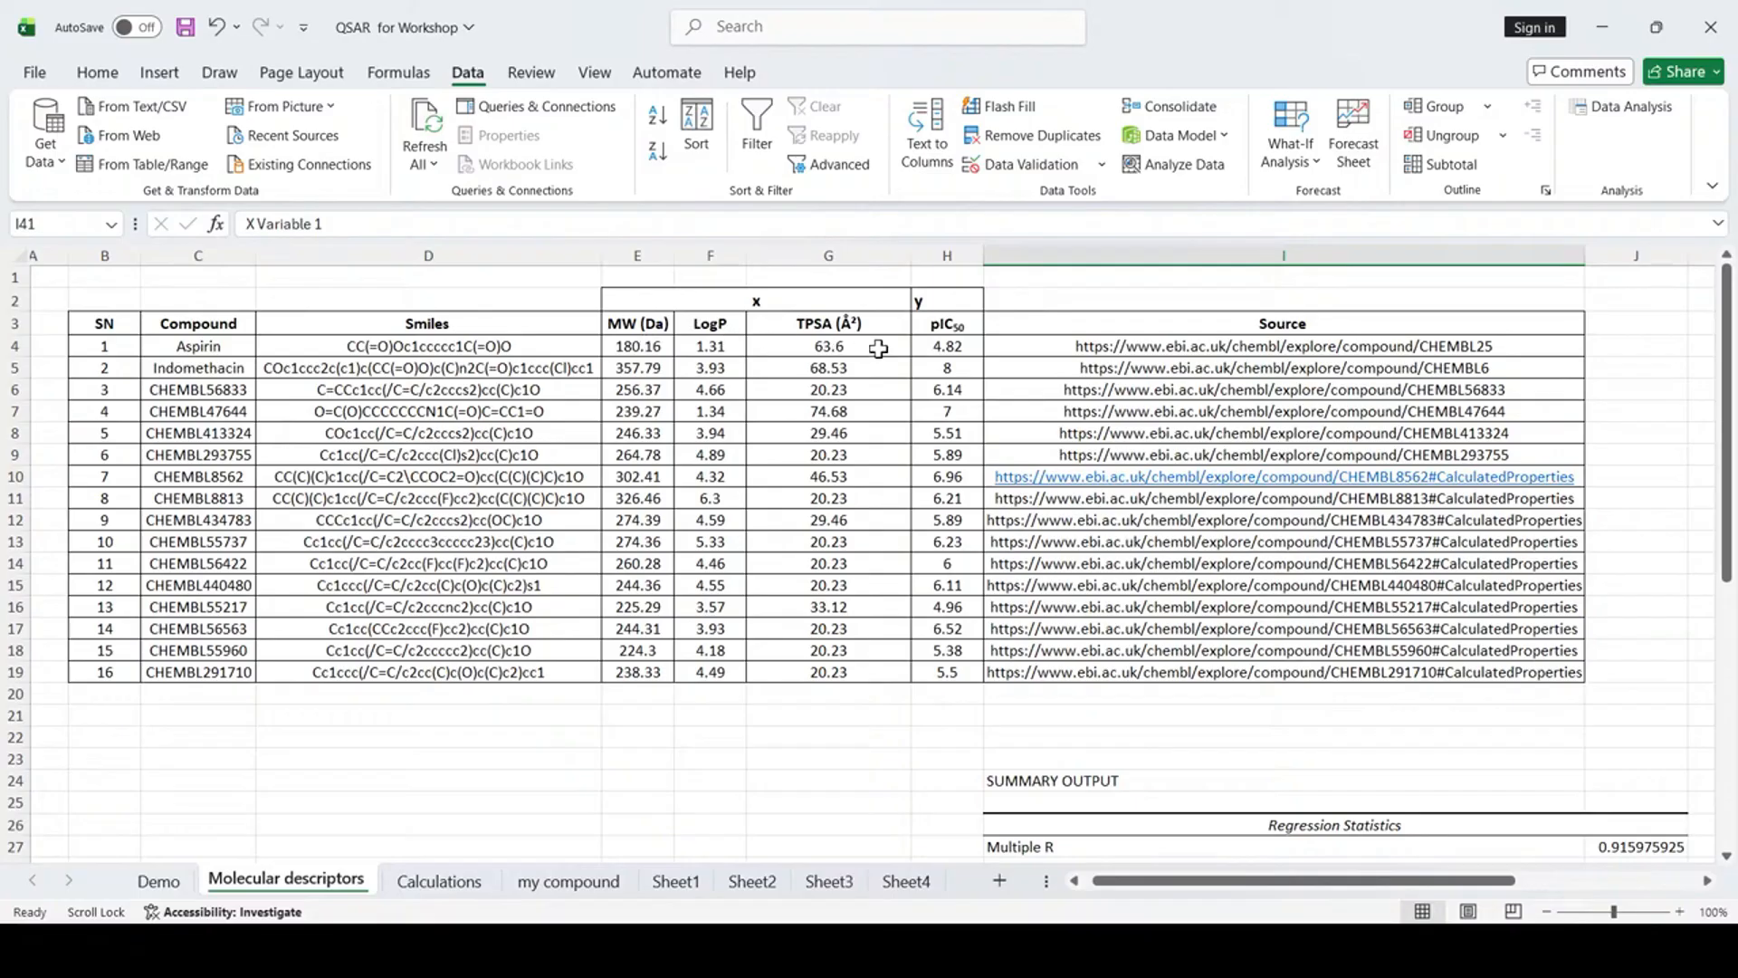
scroll(1213, 648, "down", 3)
scroll(1213, 648, "down", 6)
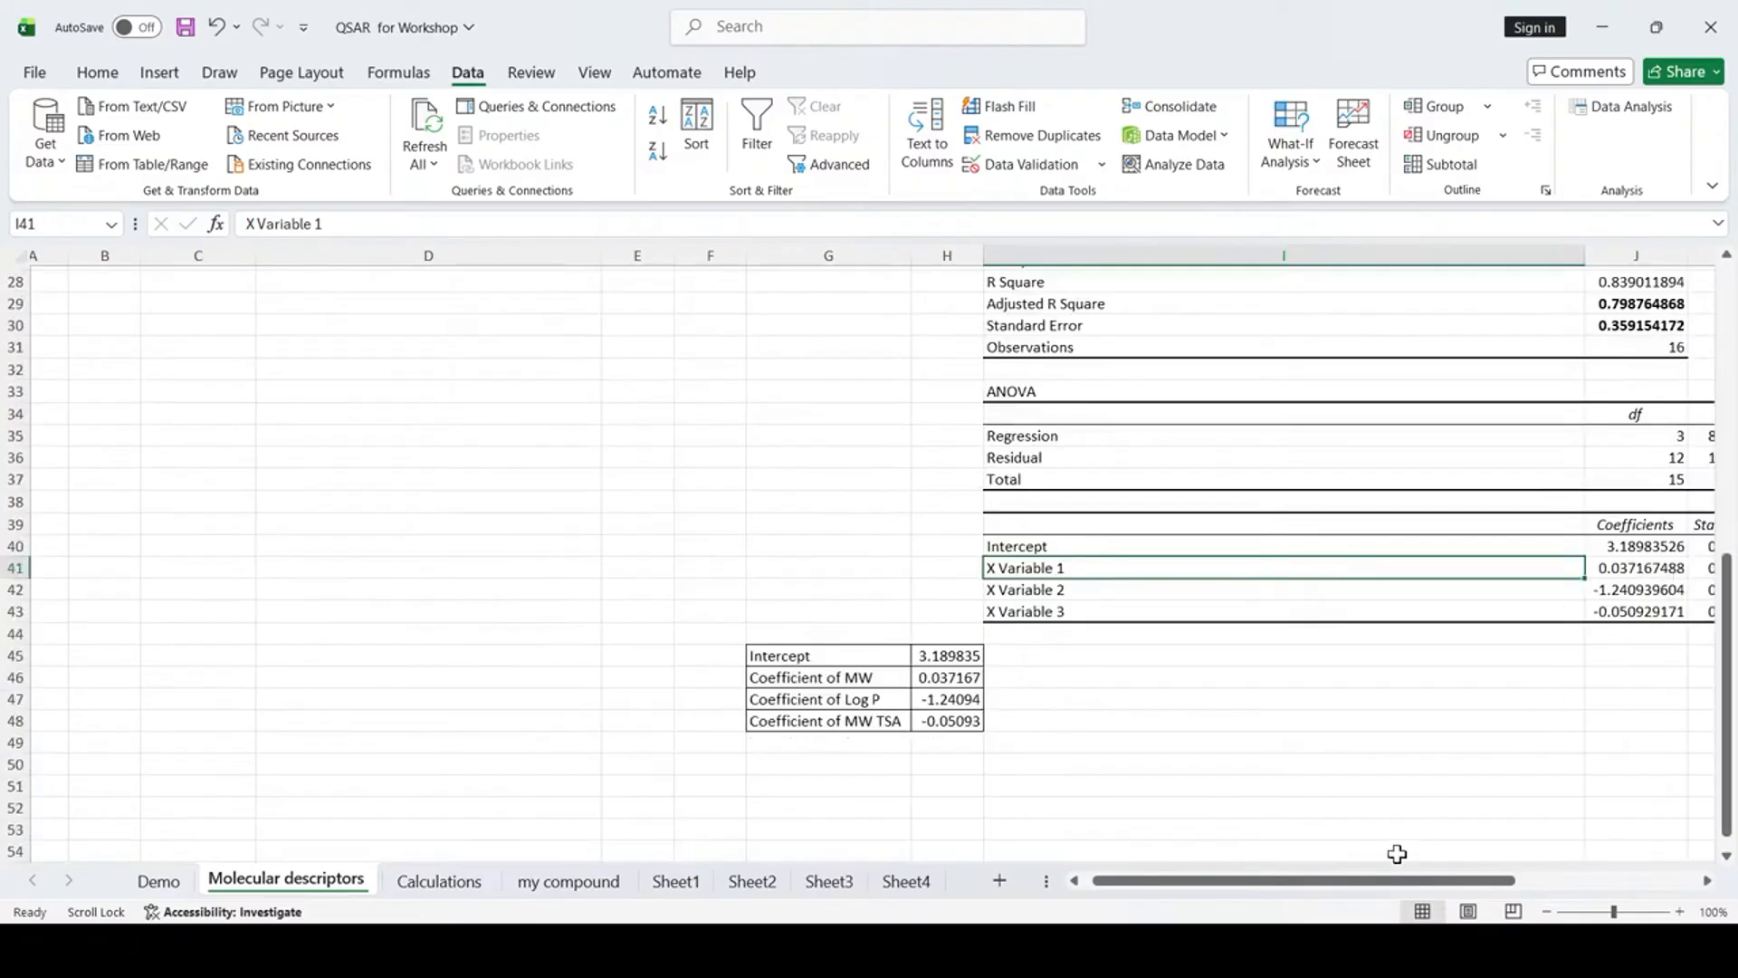
left_click_drag(1351, 881, 1397, 885)
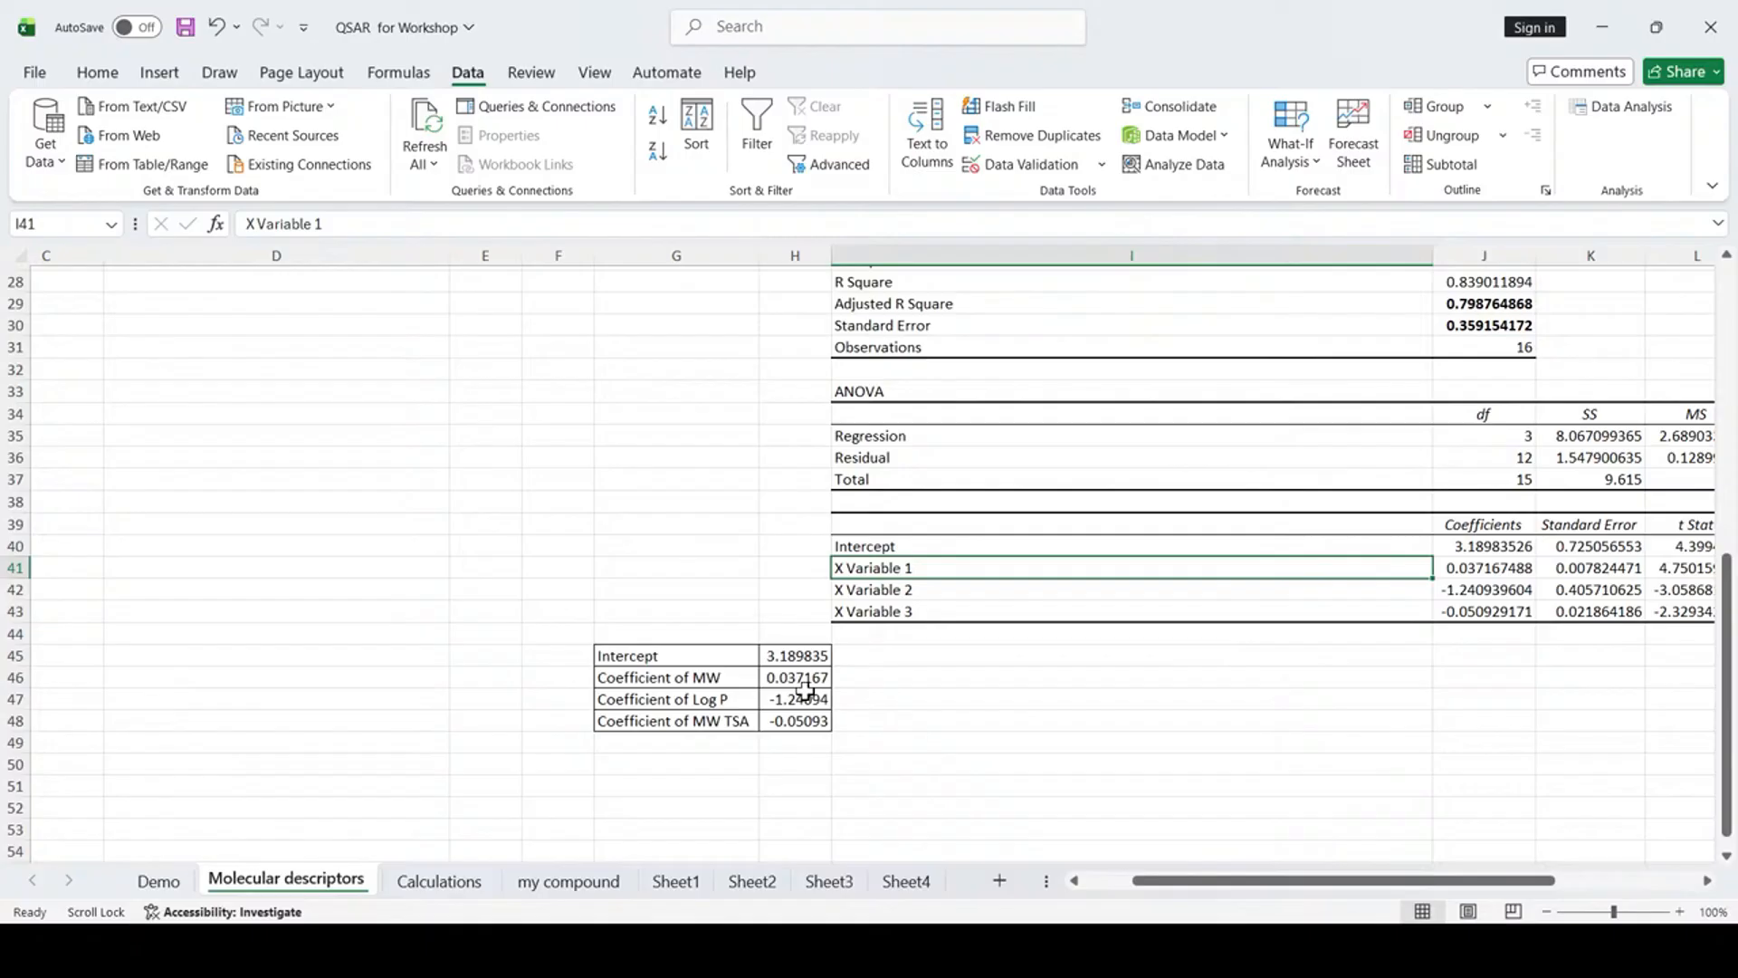
Open the Calculations sheet and examine the actual and predicted pIC50 columns of the compounds.
left_click(449, 889)
left_click_drag(1499, 884, 1177, 853)
scroll(951, 580, "up", 10)
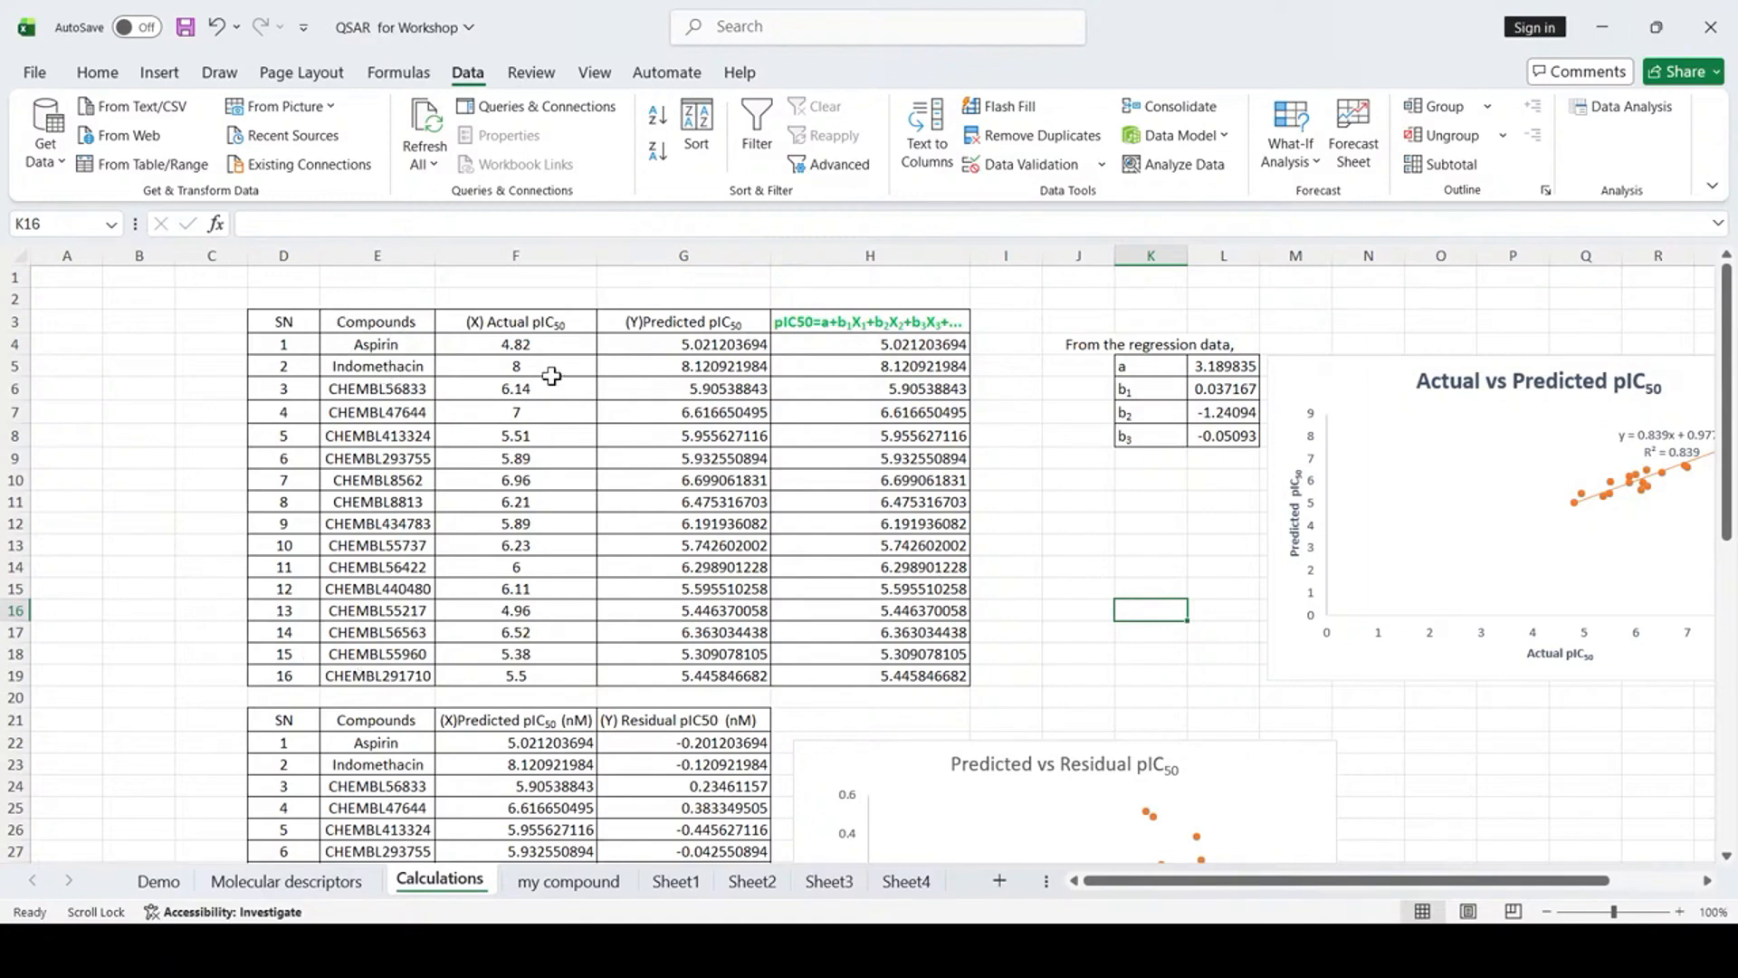
left_click(576, 320)
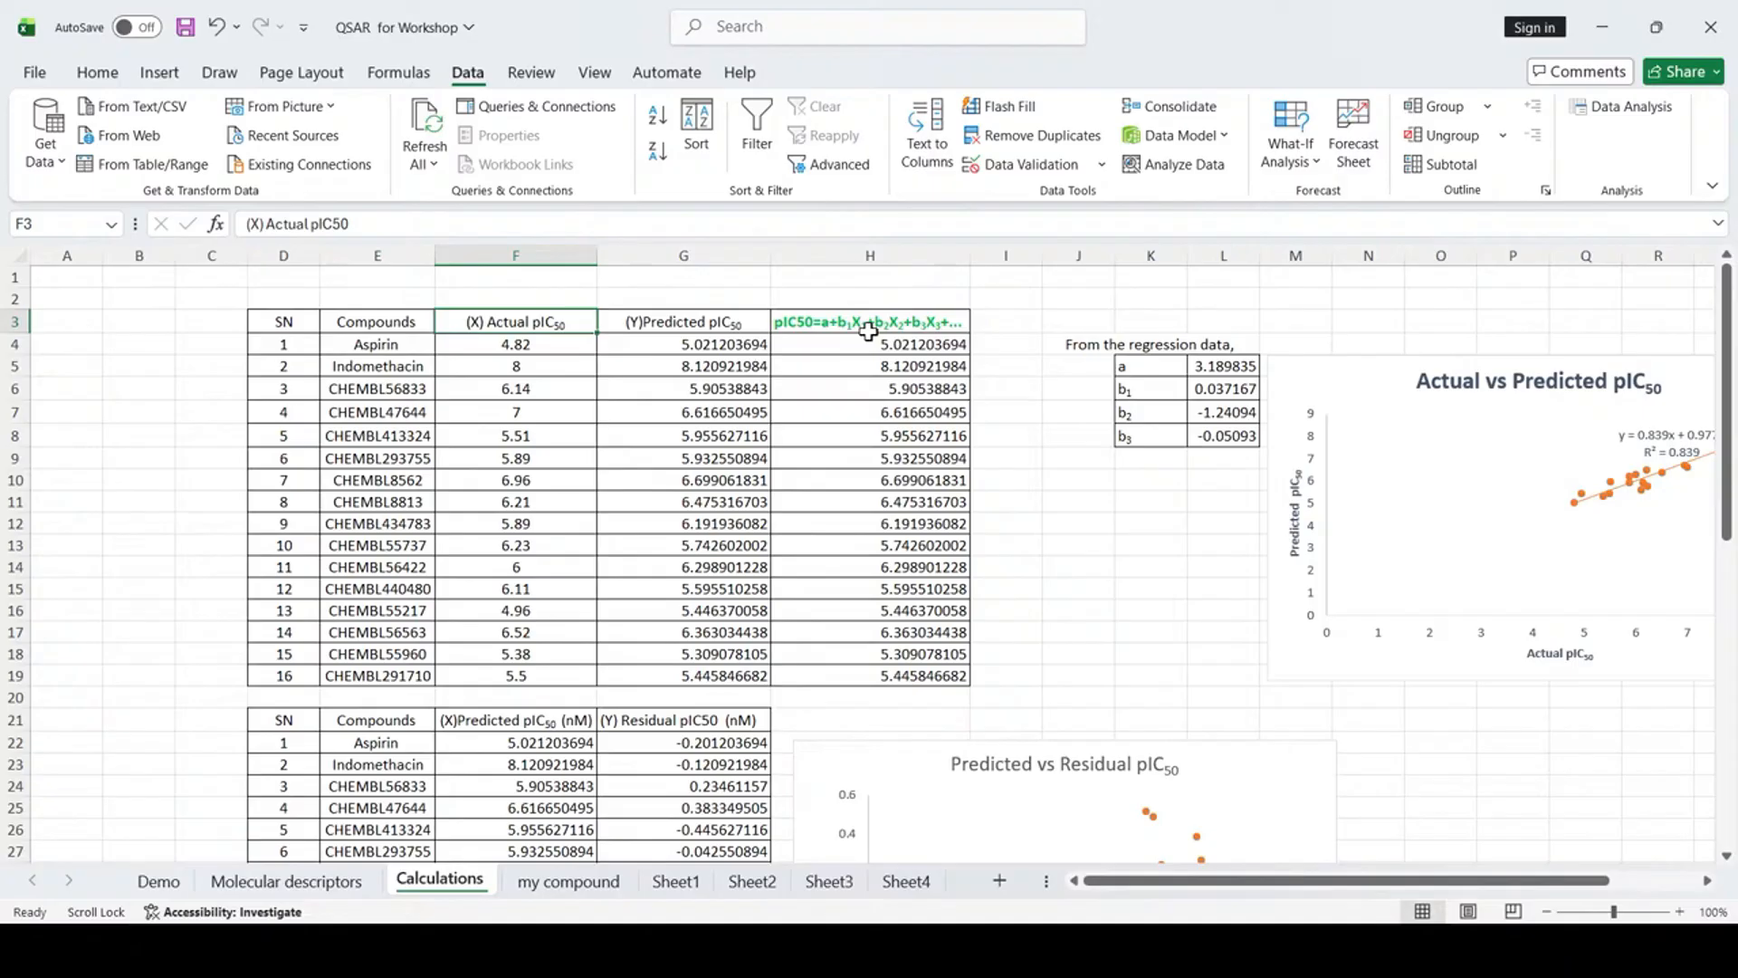
left_click(1035, 363)
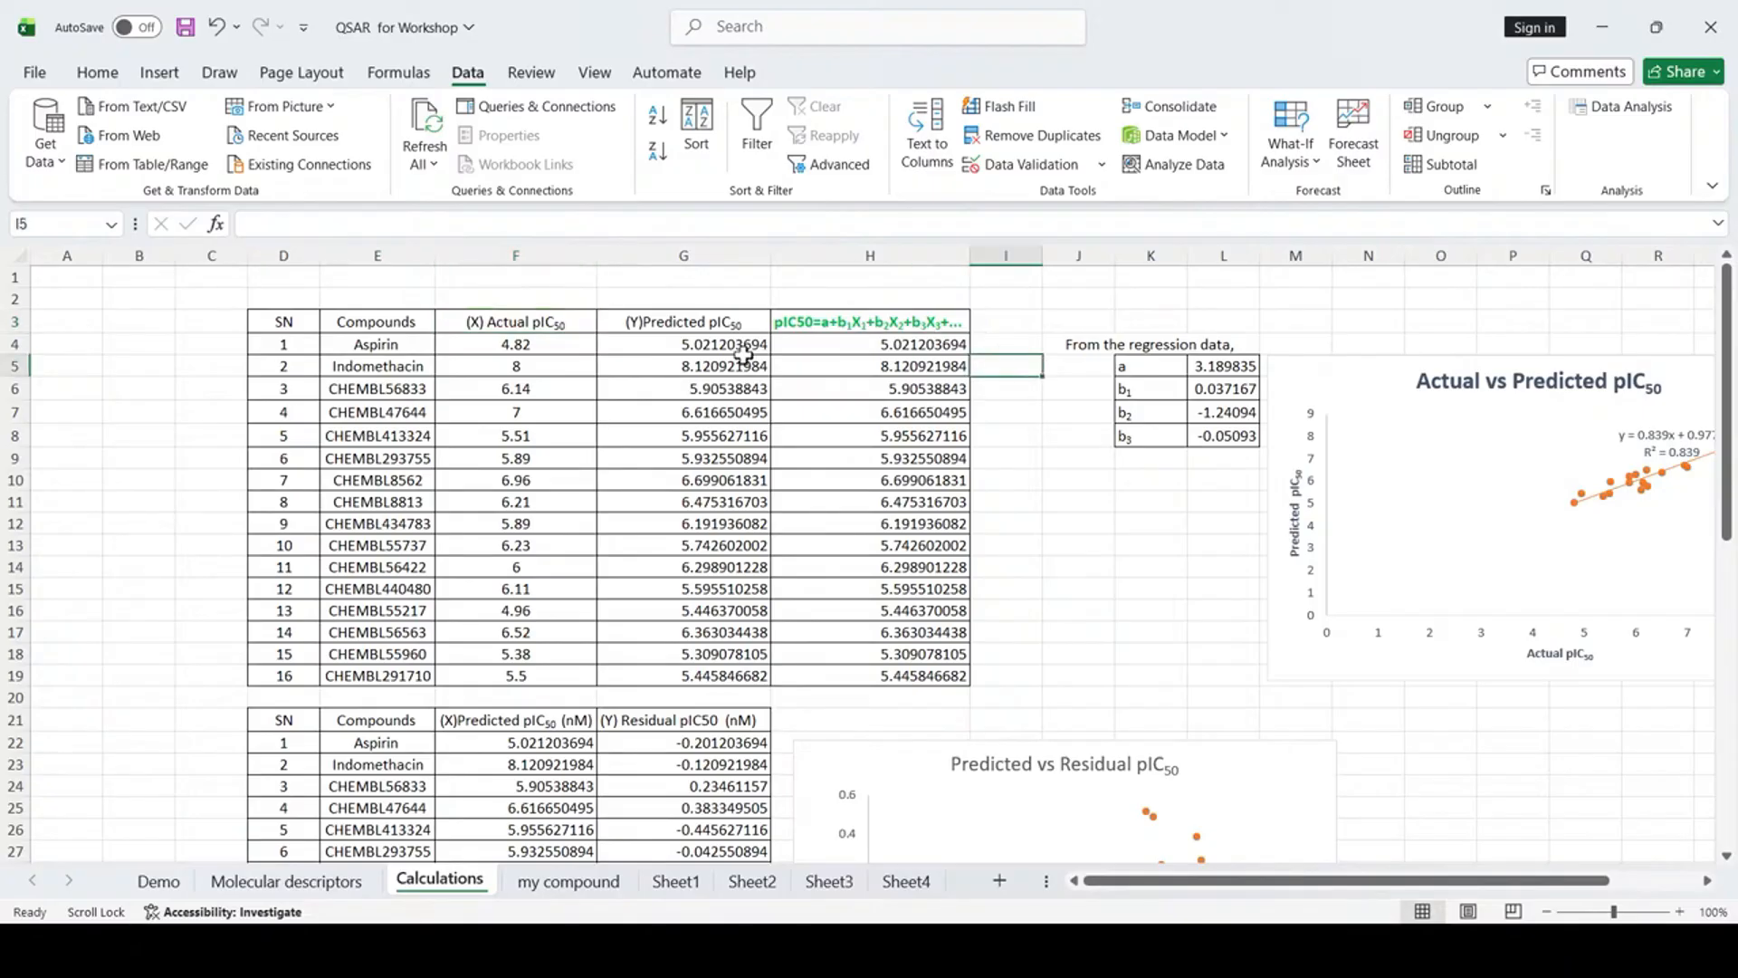
left_click(553, 345)
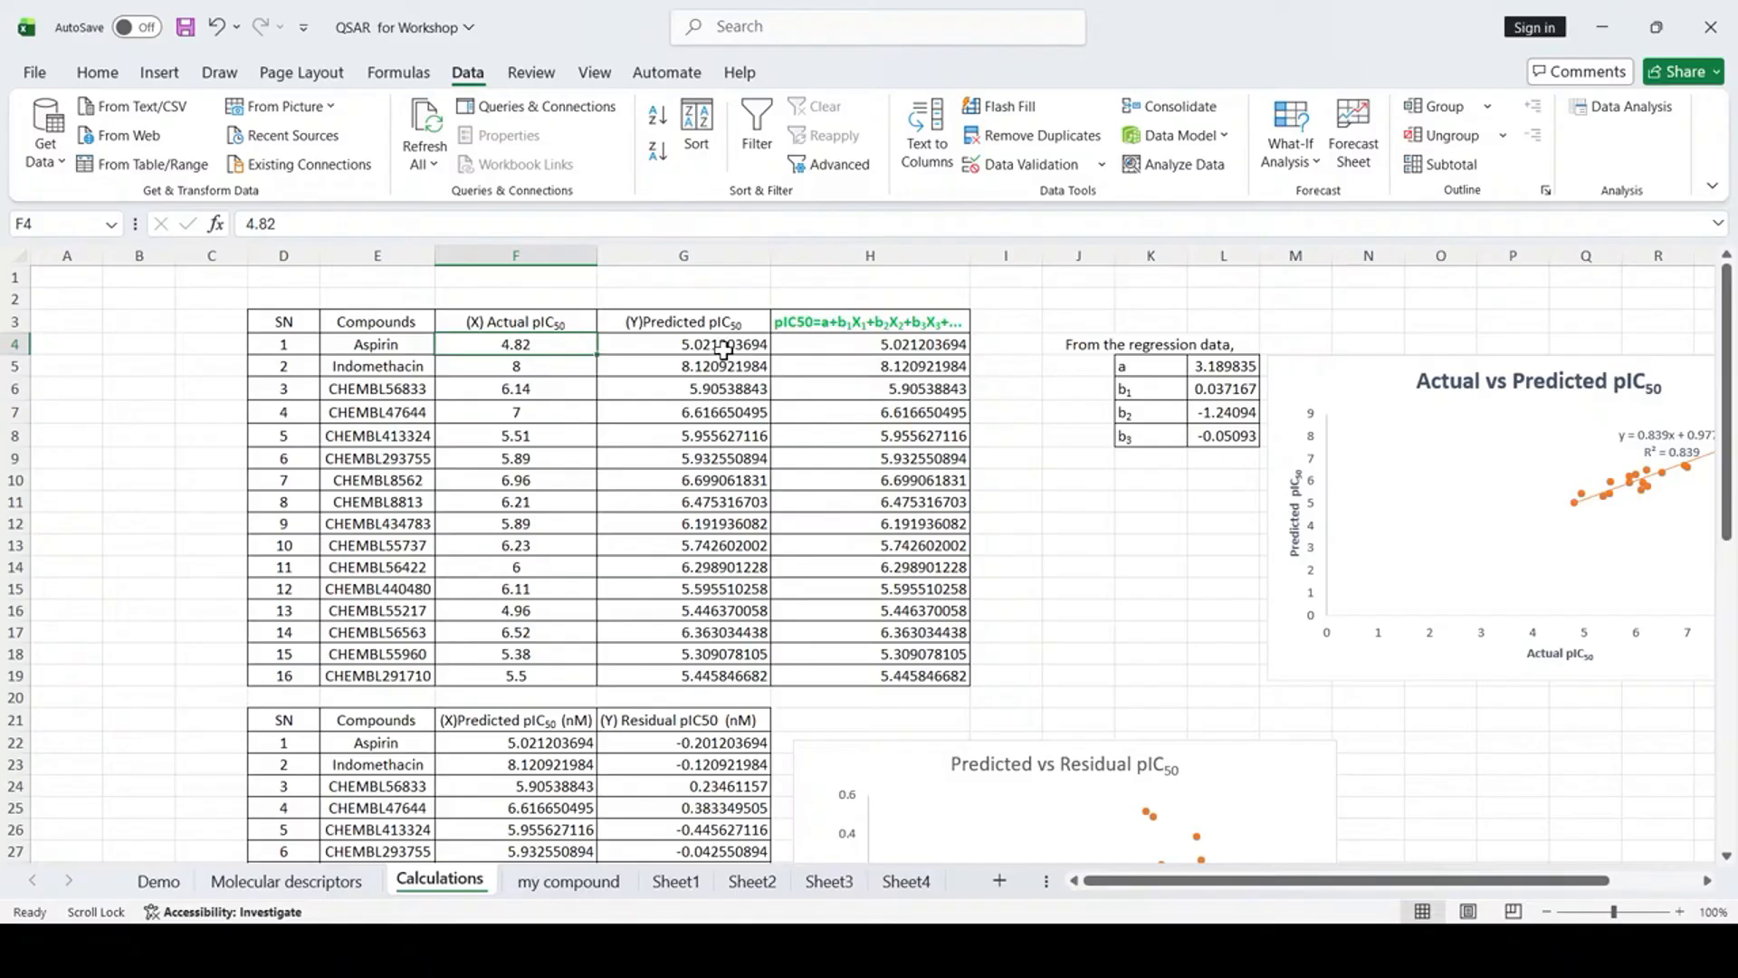
Examine the pIC50 regression equation in H3 and trace coefficients a and b1 in L5 and L6 to the Molecular descriptors sheet.
double_click(1087, 435)
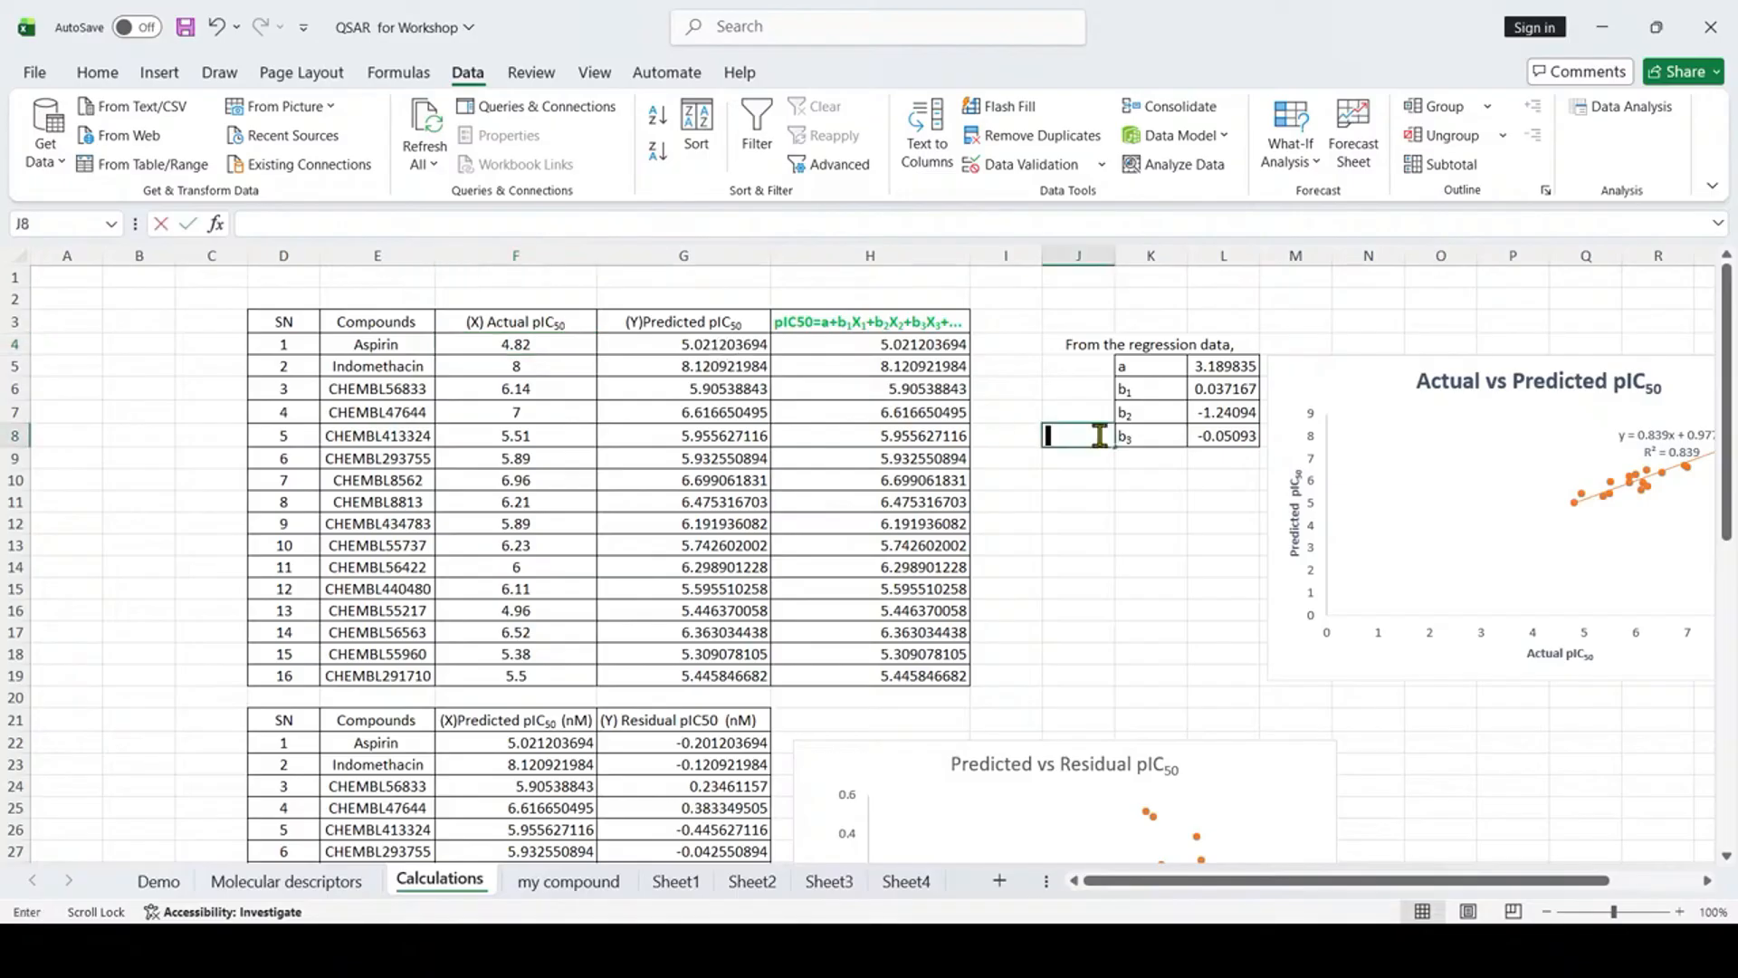
left_click(828, 319)
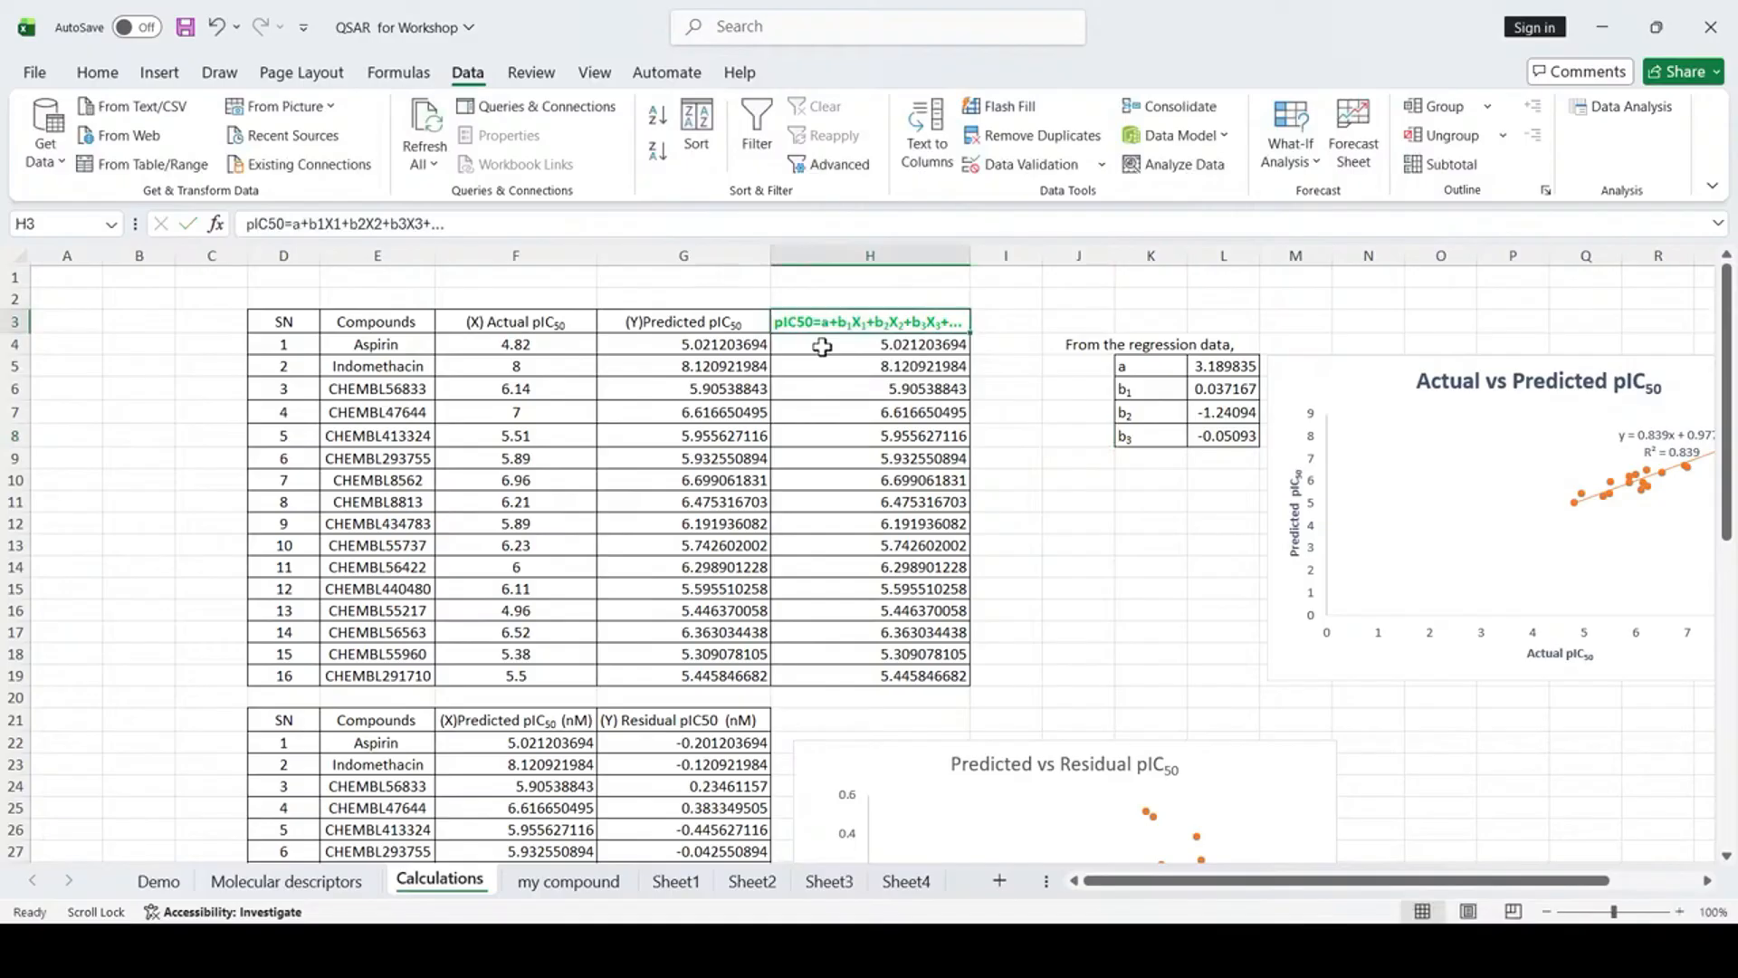
left_click(1052, 433)
left_click(825, 324)
left_click(1046, 453)
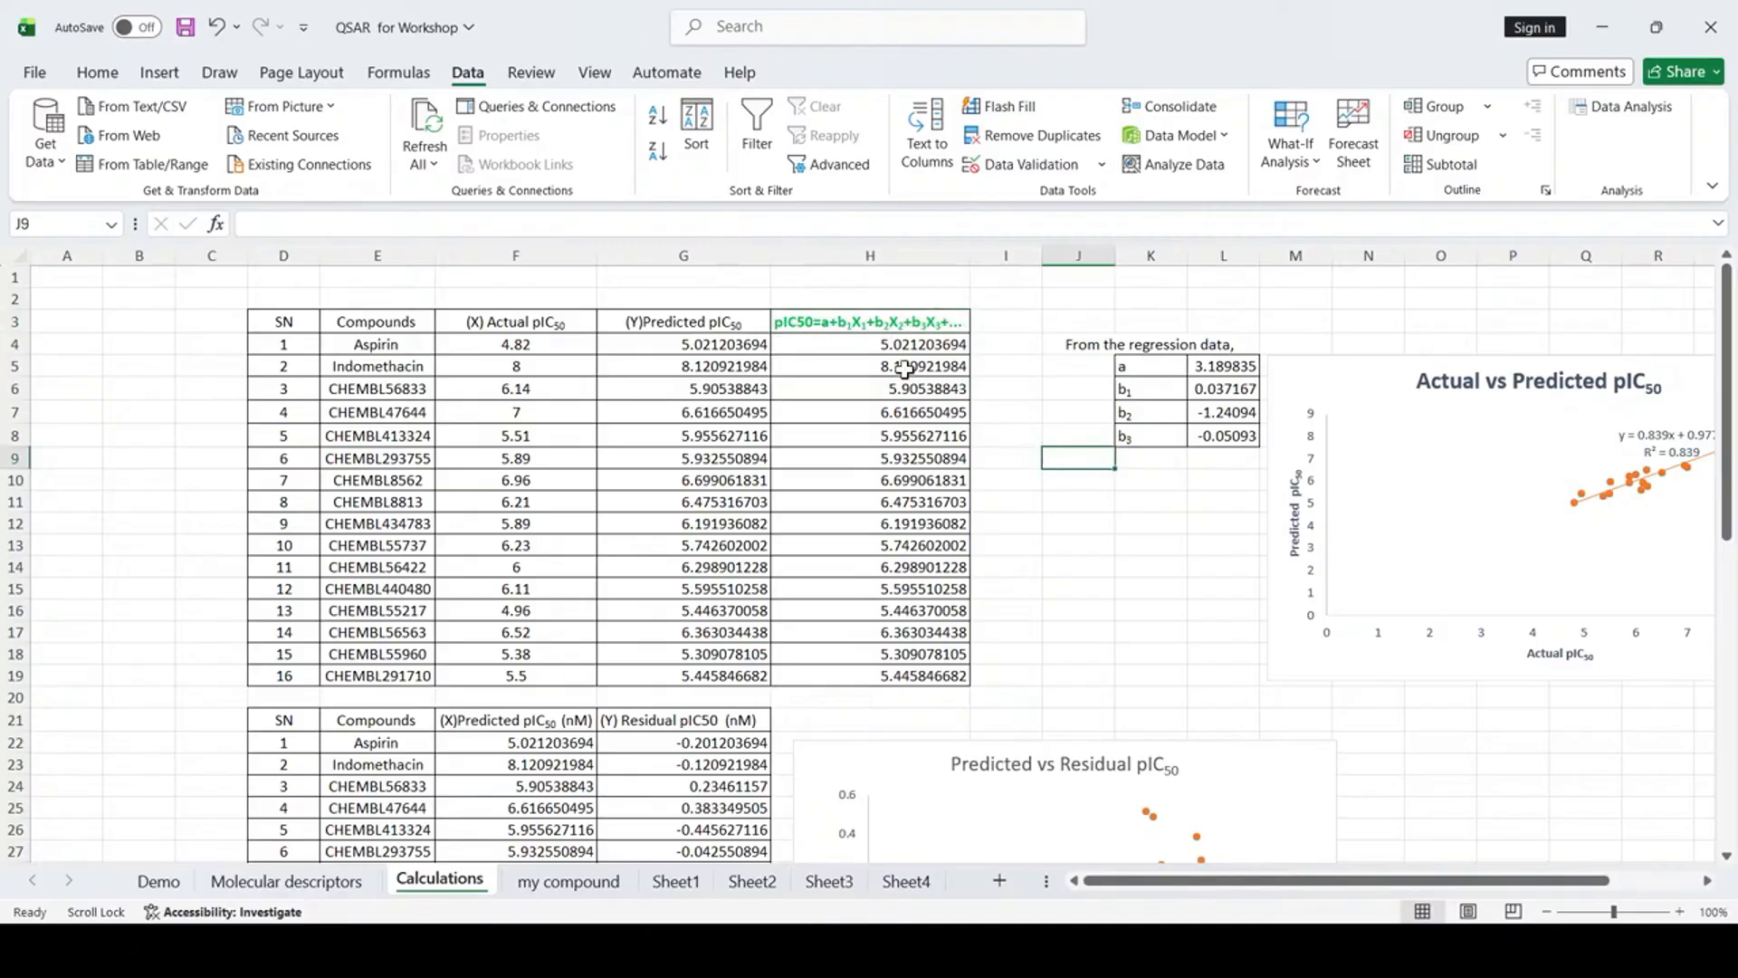
left_click(1236, 368)
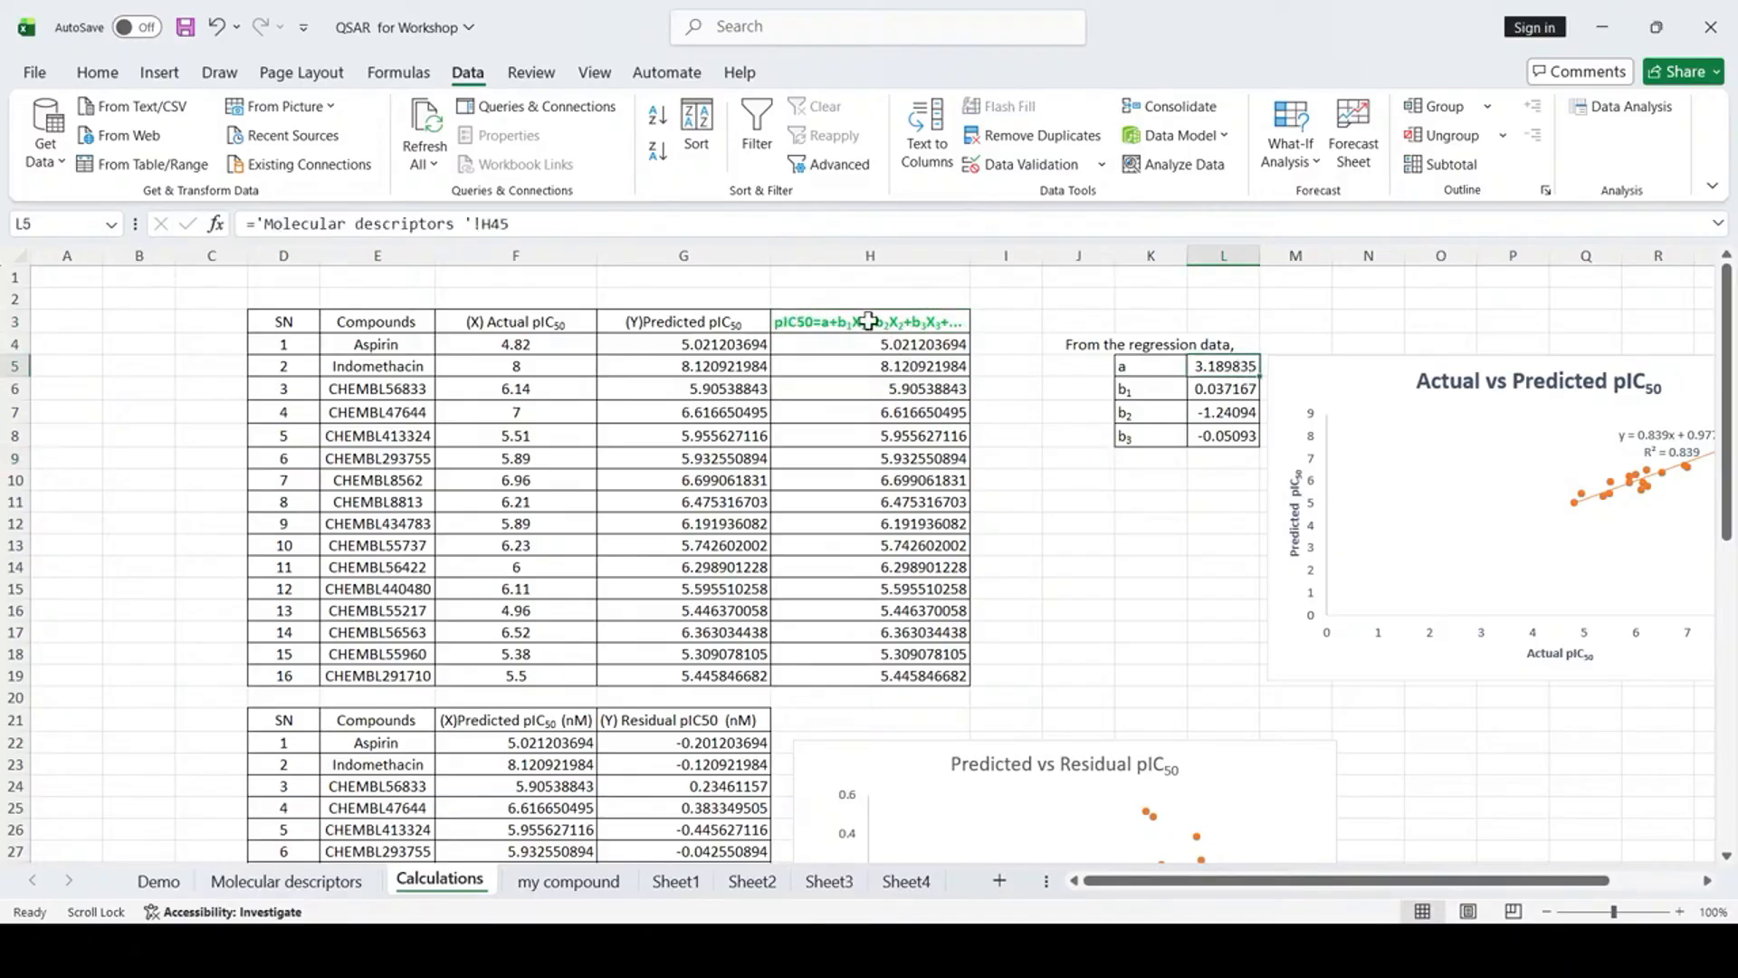
double_click(1219, 388)
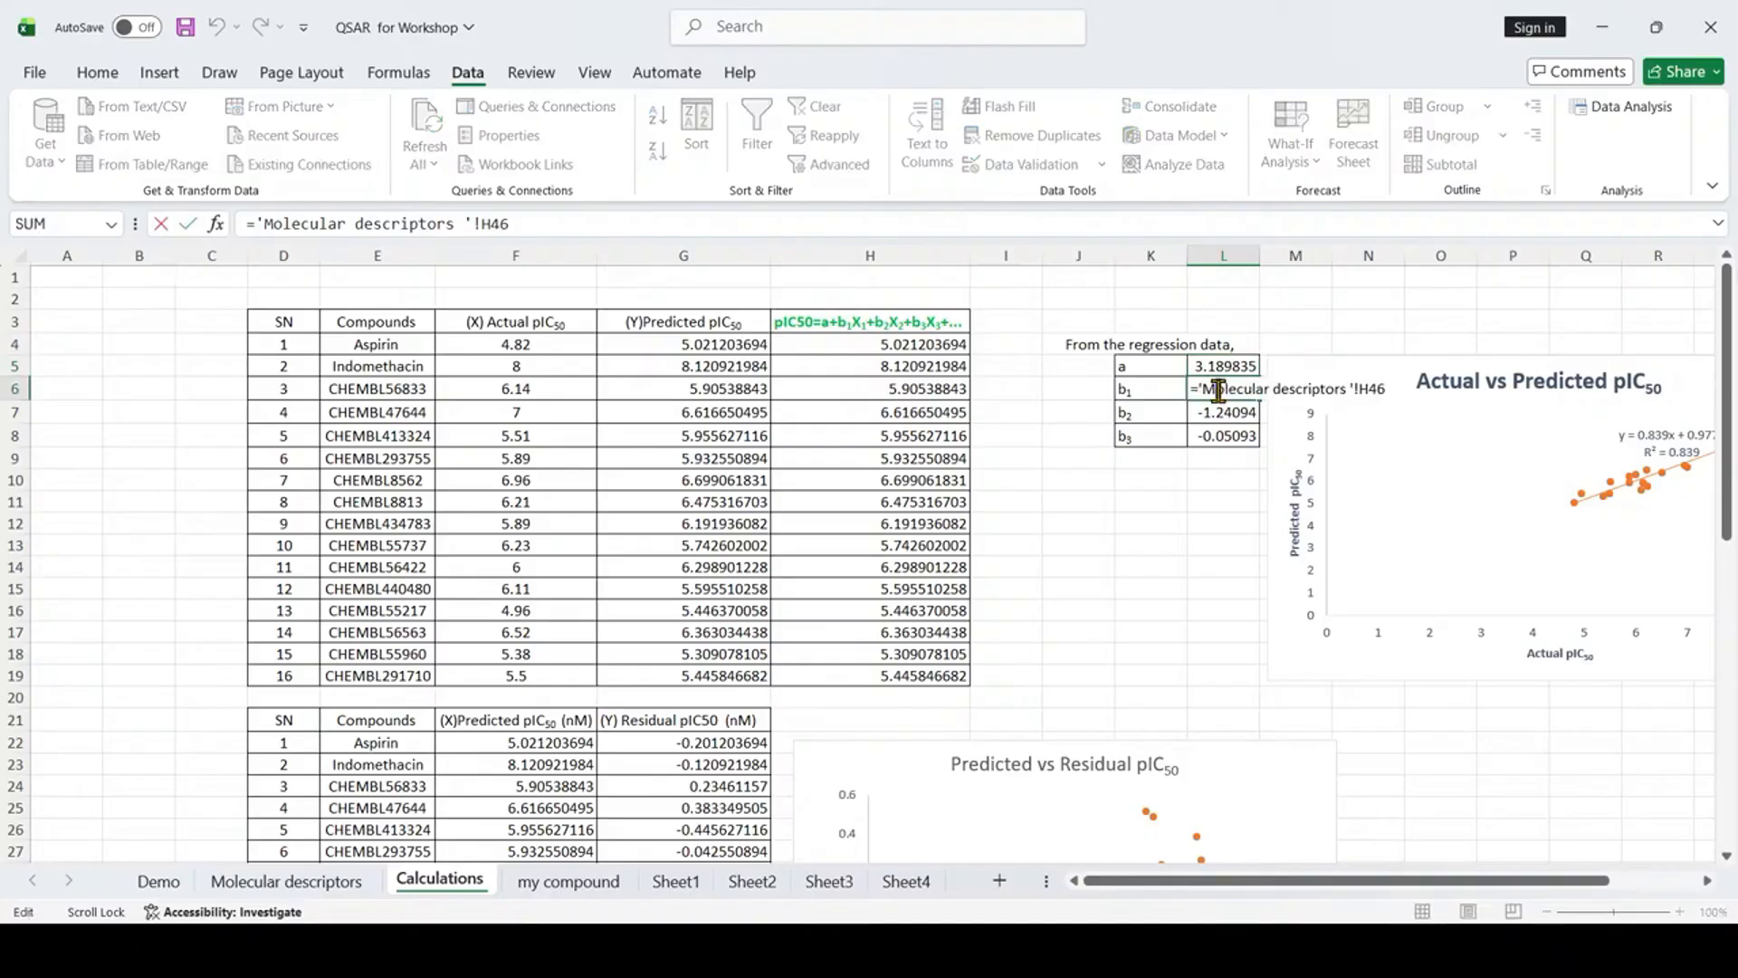
key("Return")
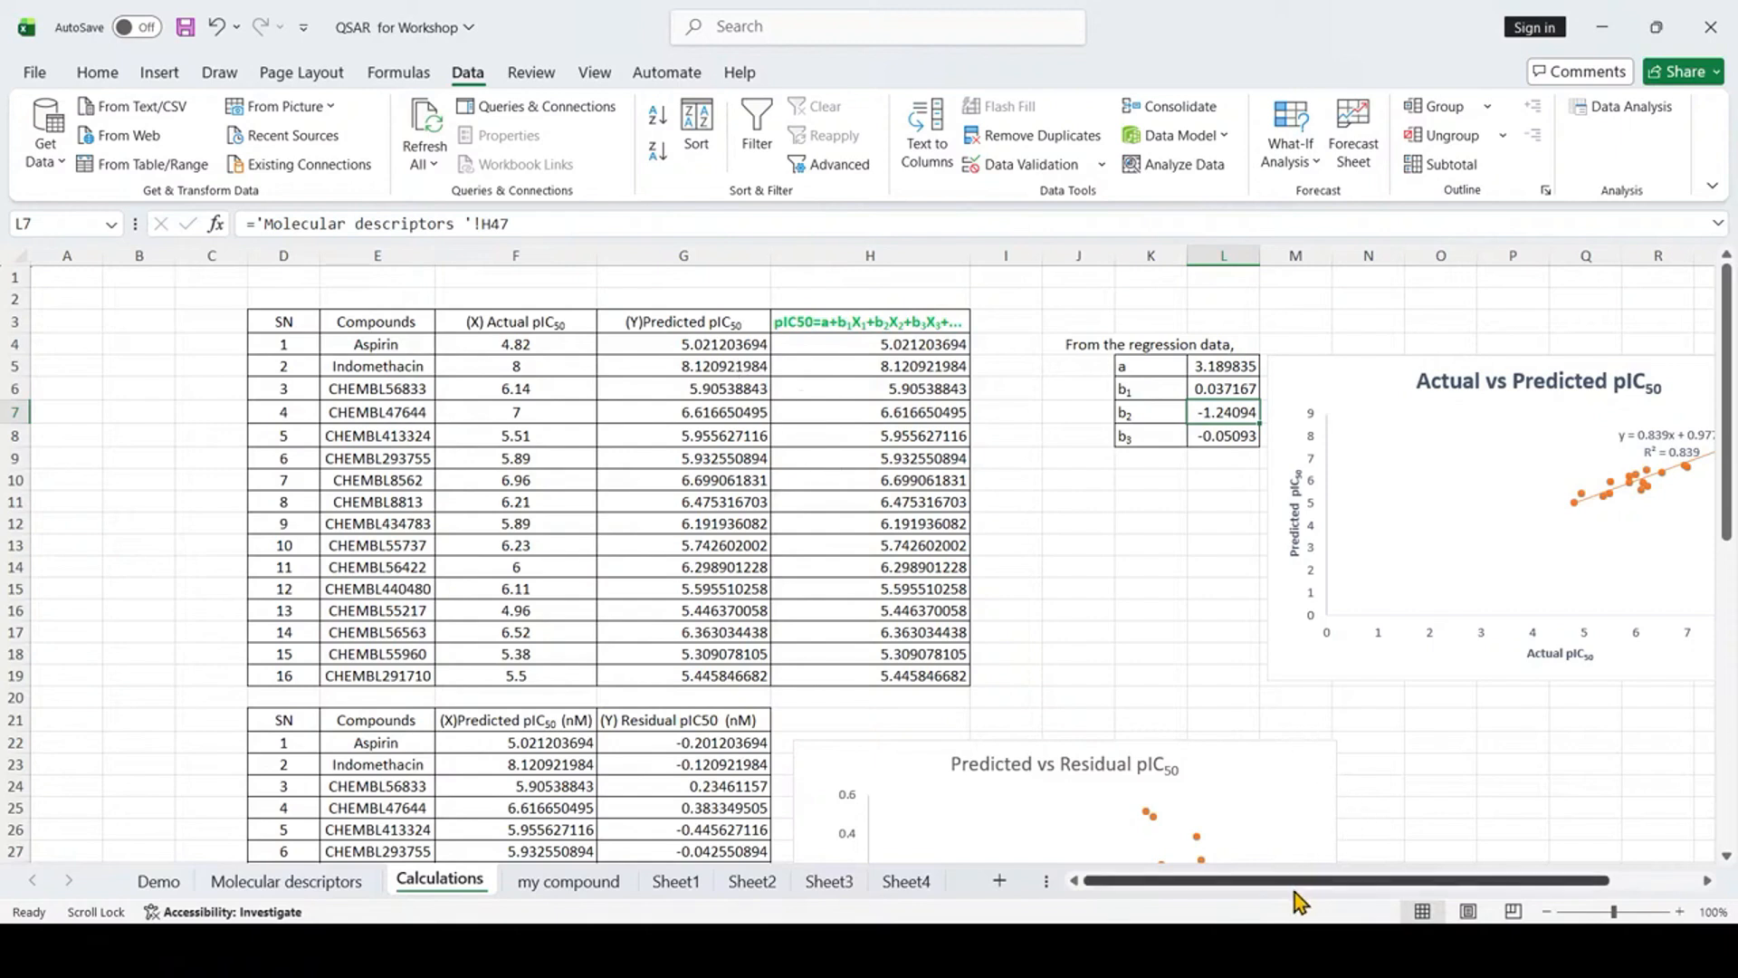
Examine the Actual vs Predicted pIC50 chart and the Predicted vs Residual pIC50 table on the Calculations sheet.
left_click_drag(1295, 893, 1354, 883)
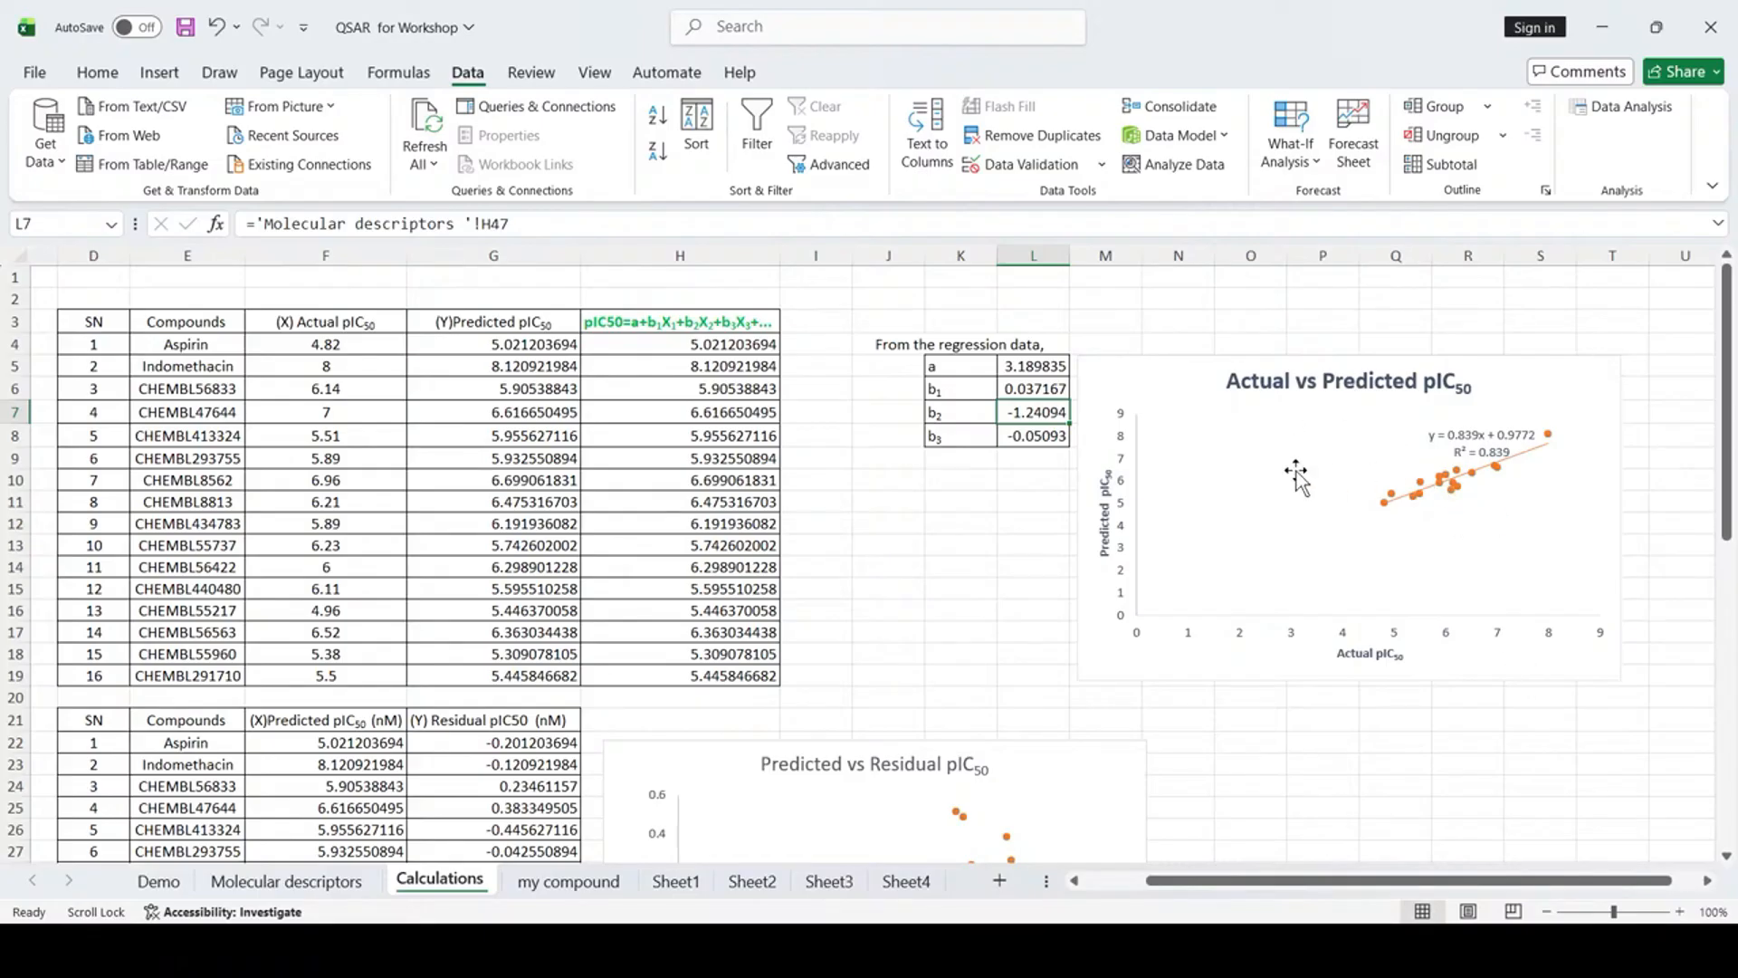
scroll(1297, 472, "down", 4)
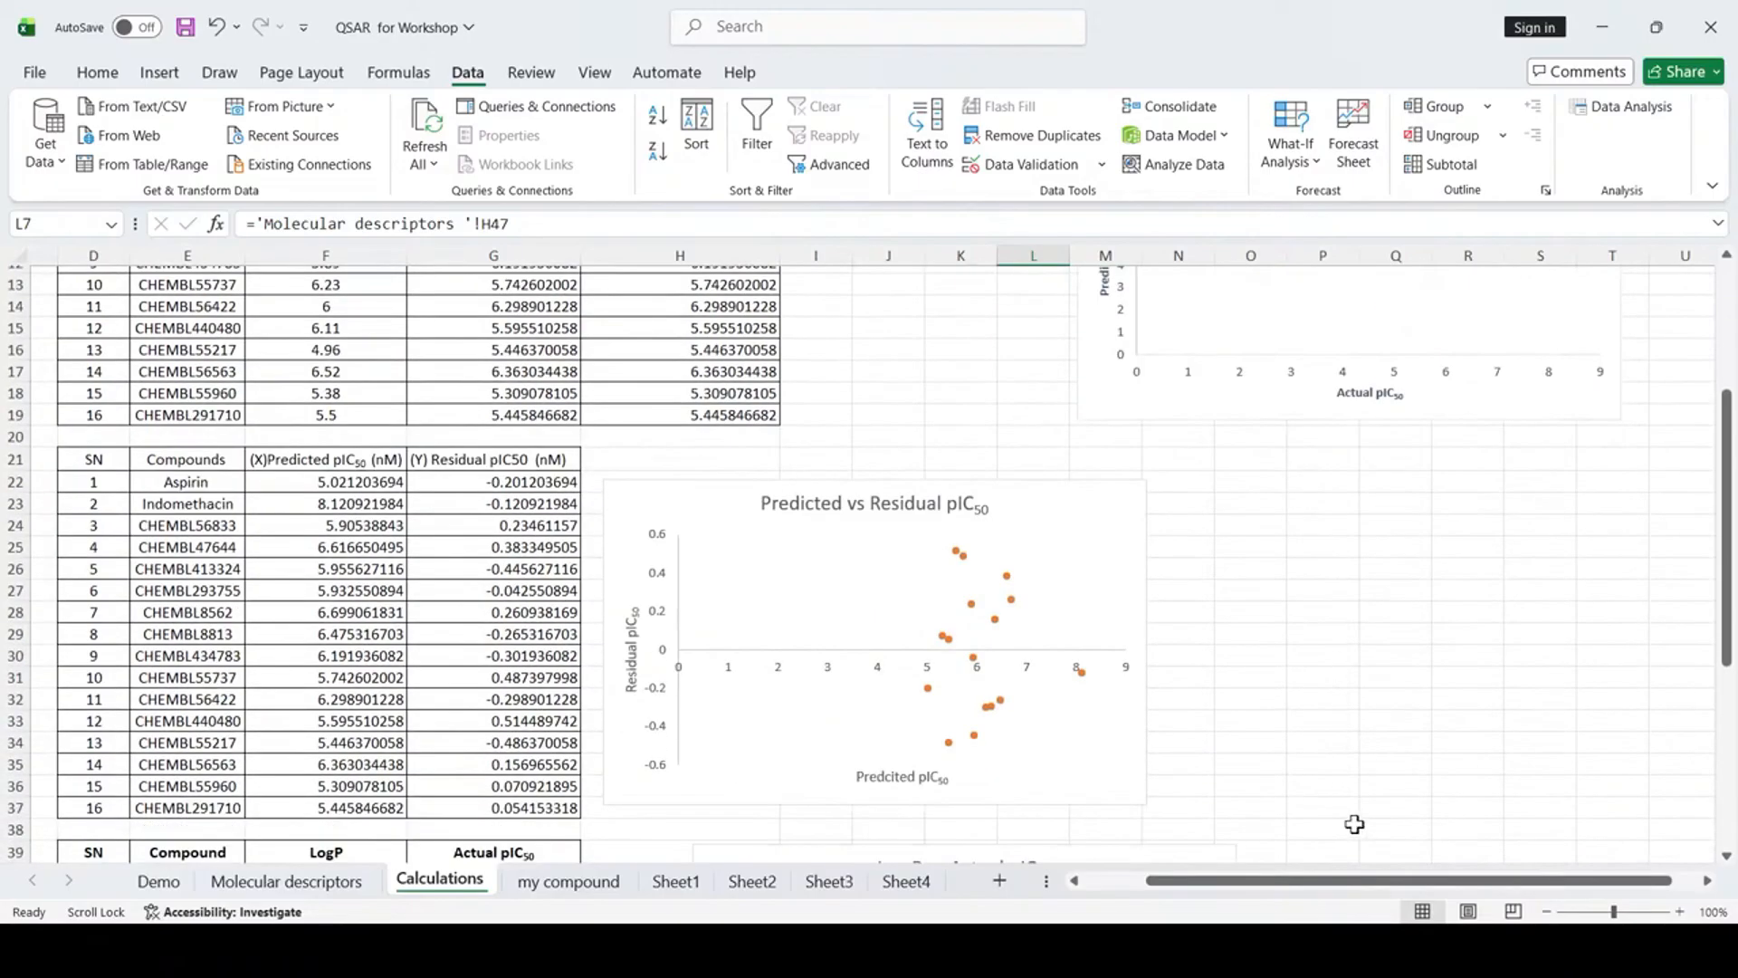
left_click_drag(1368, 882, 1302, 882)
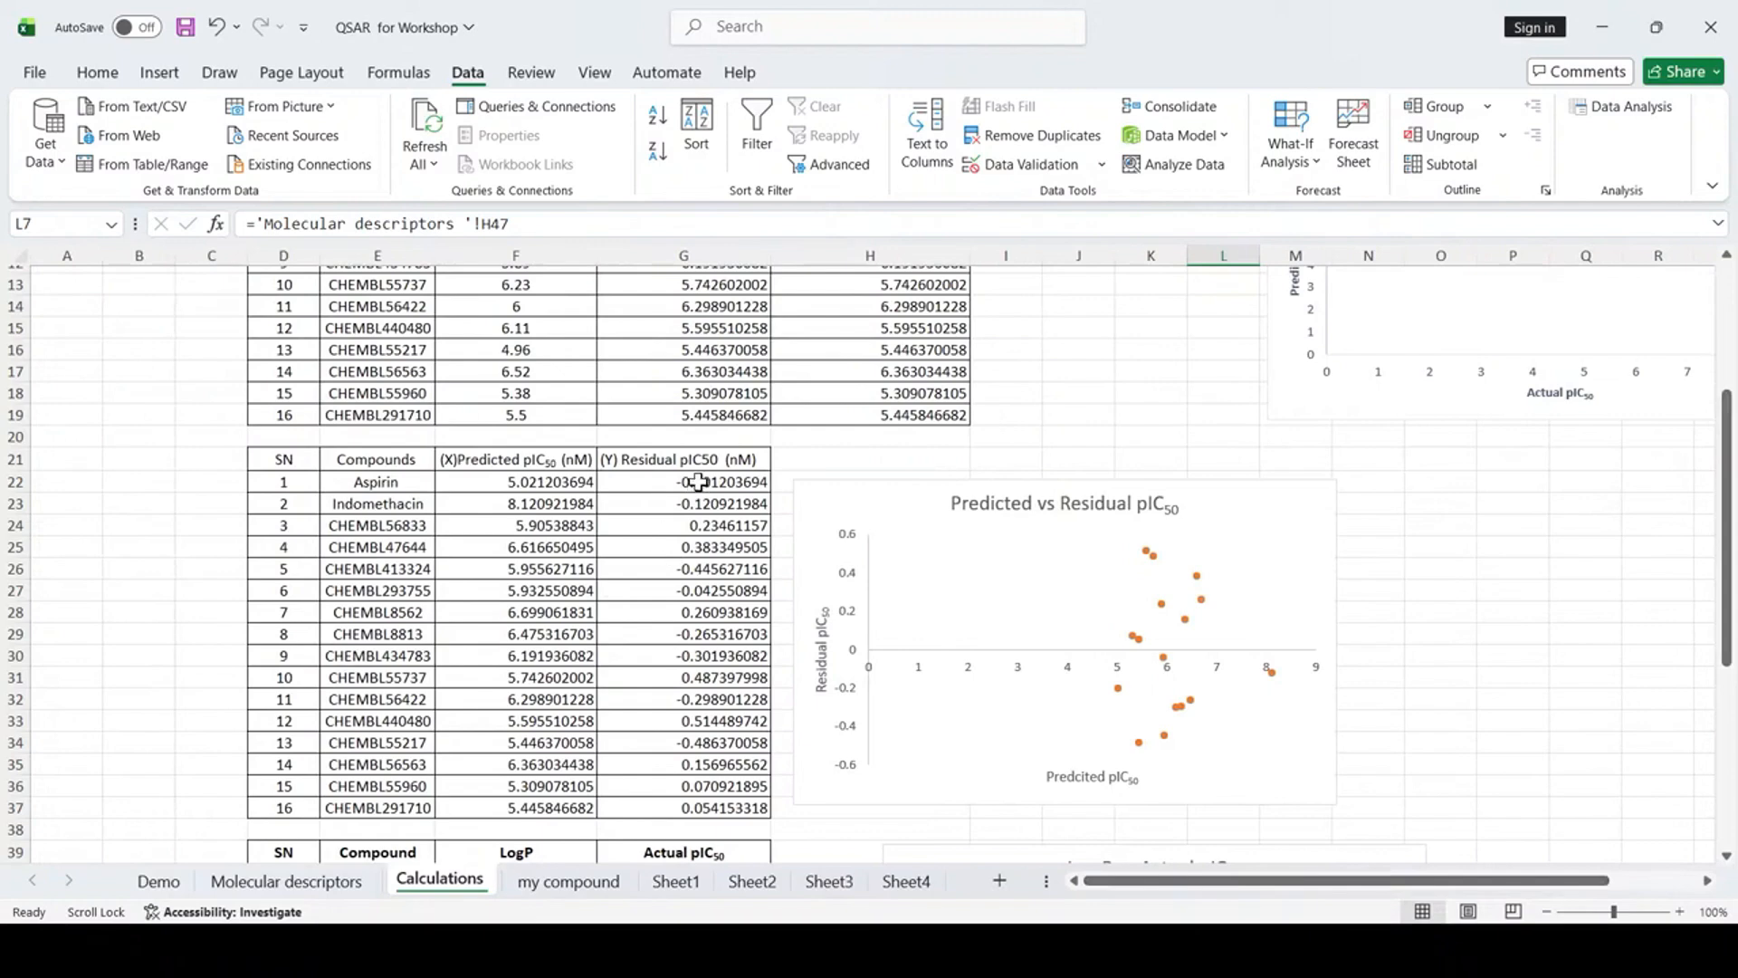
scroll(698, 482, "up", 4)
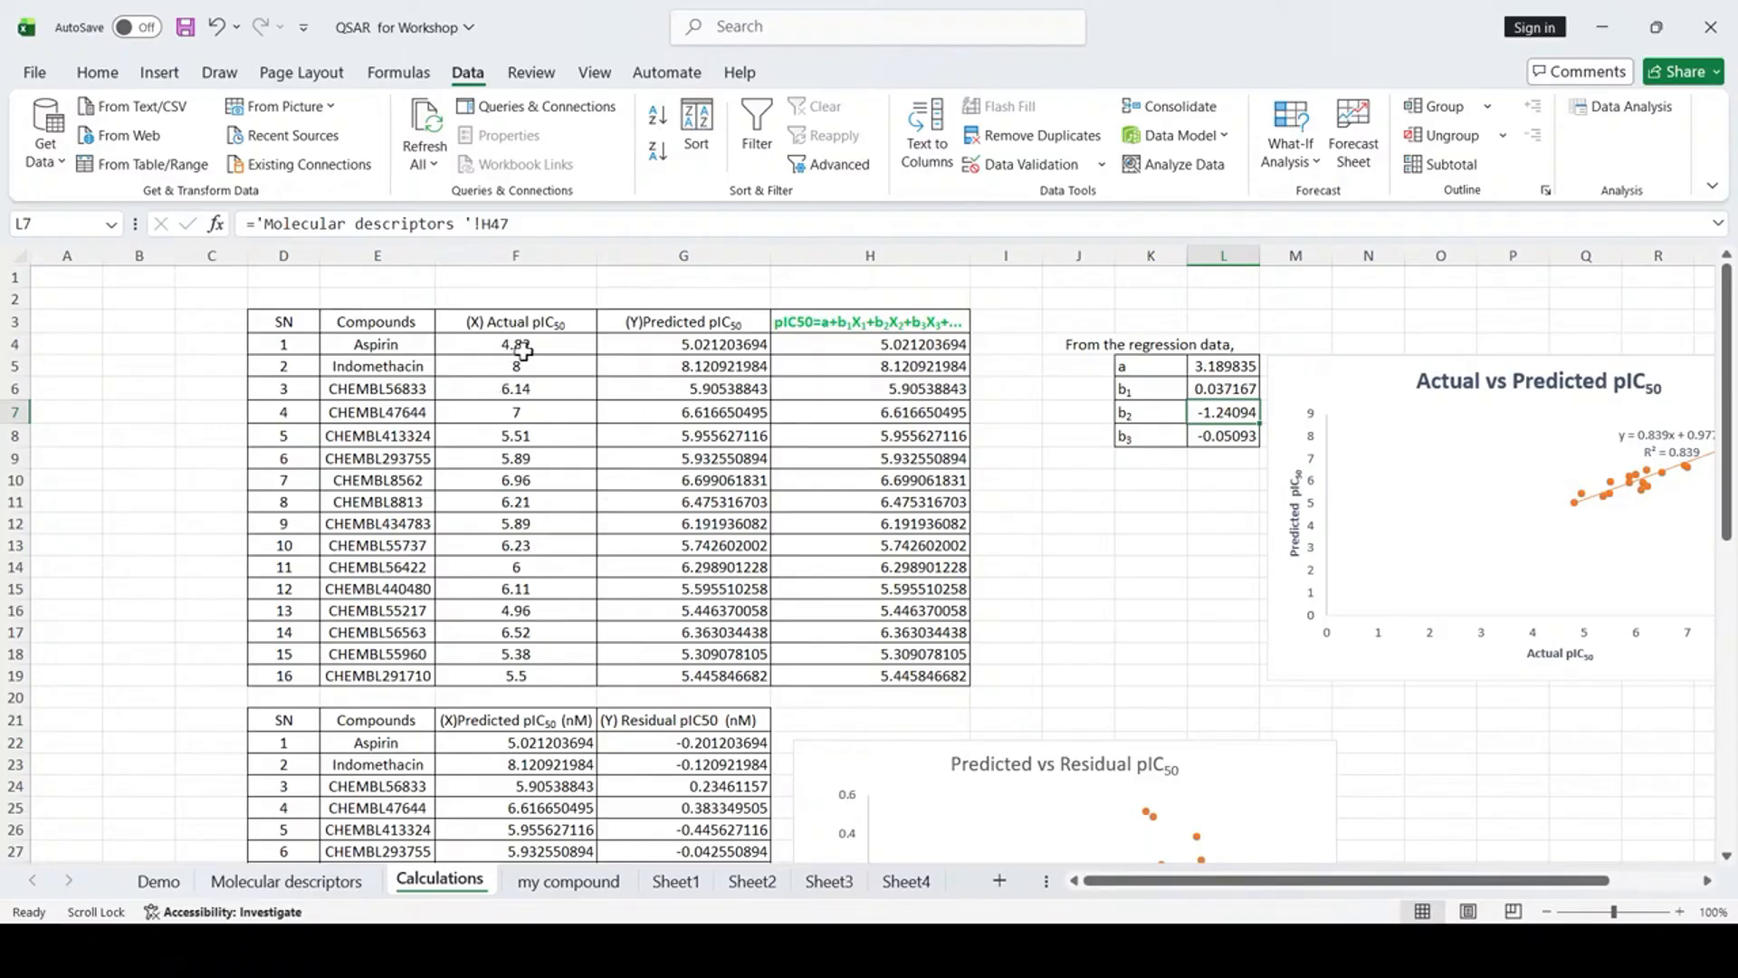
Remove the "(nM)" unit from the header in G21 of the residual table so it reads "(Y) Residual pIC50".
scroll(695, 742, "down", 3)
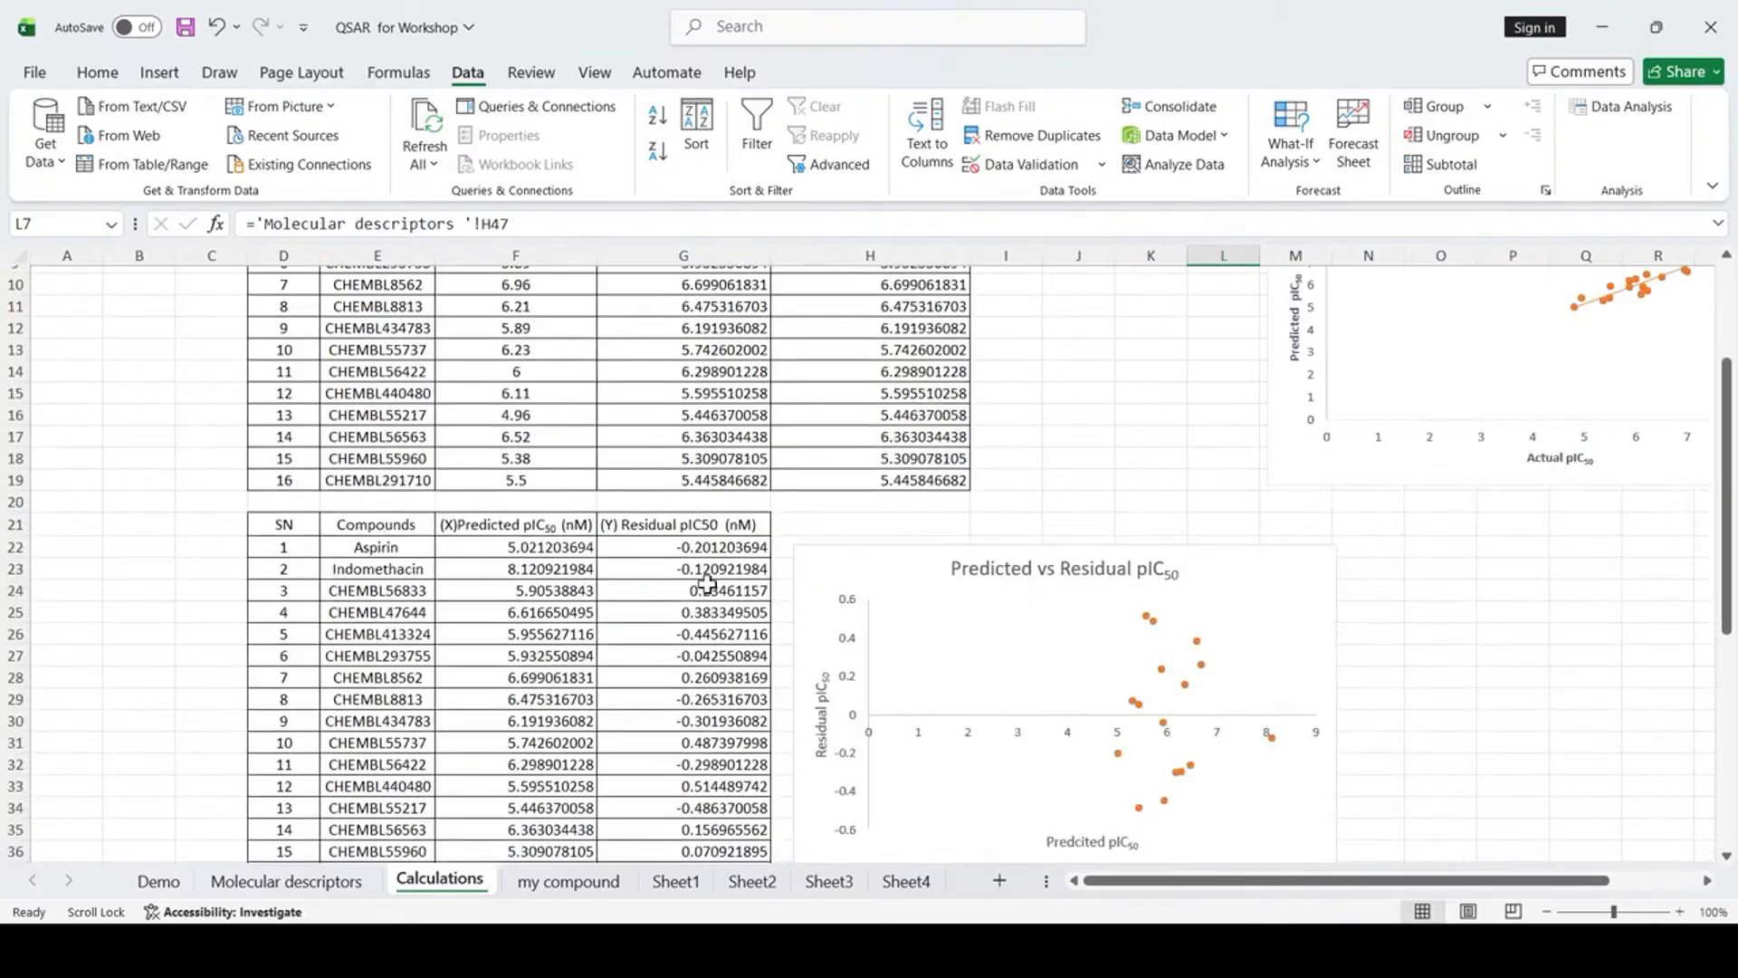
double_click(746, 526)
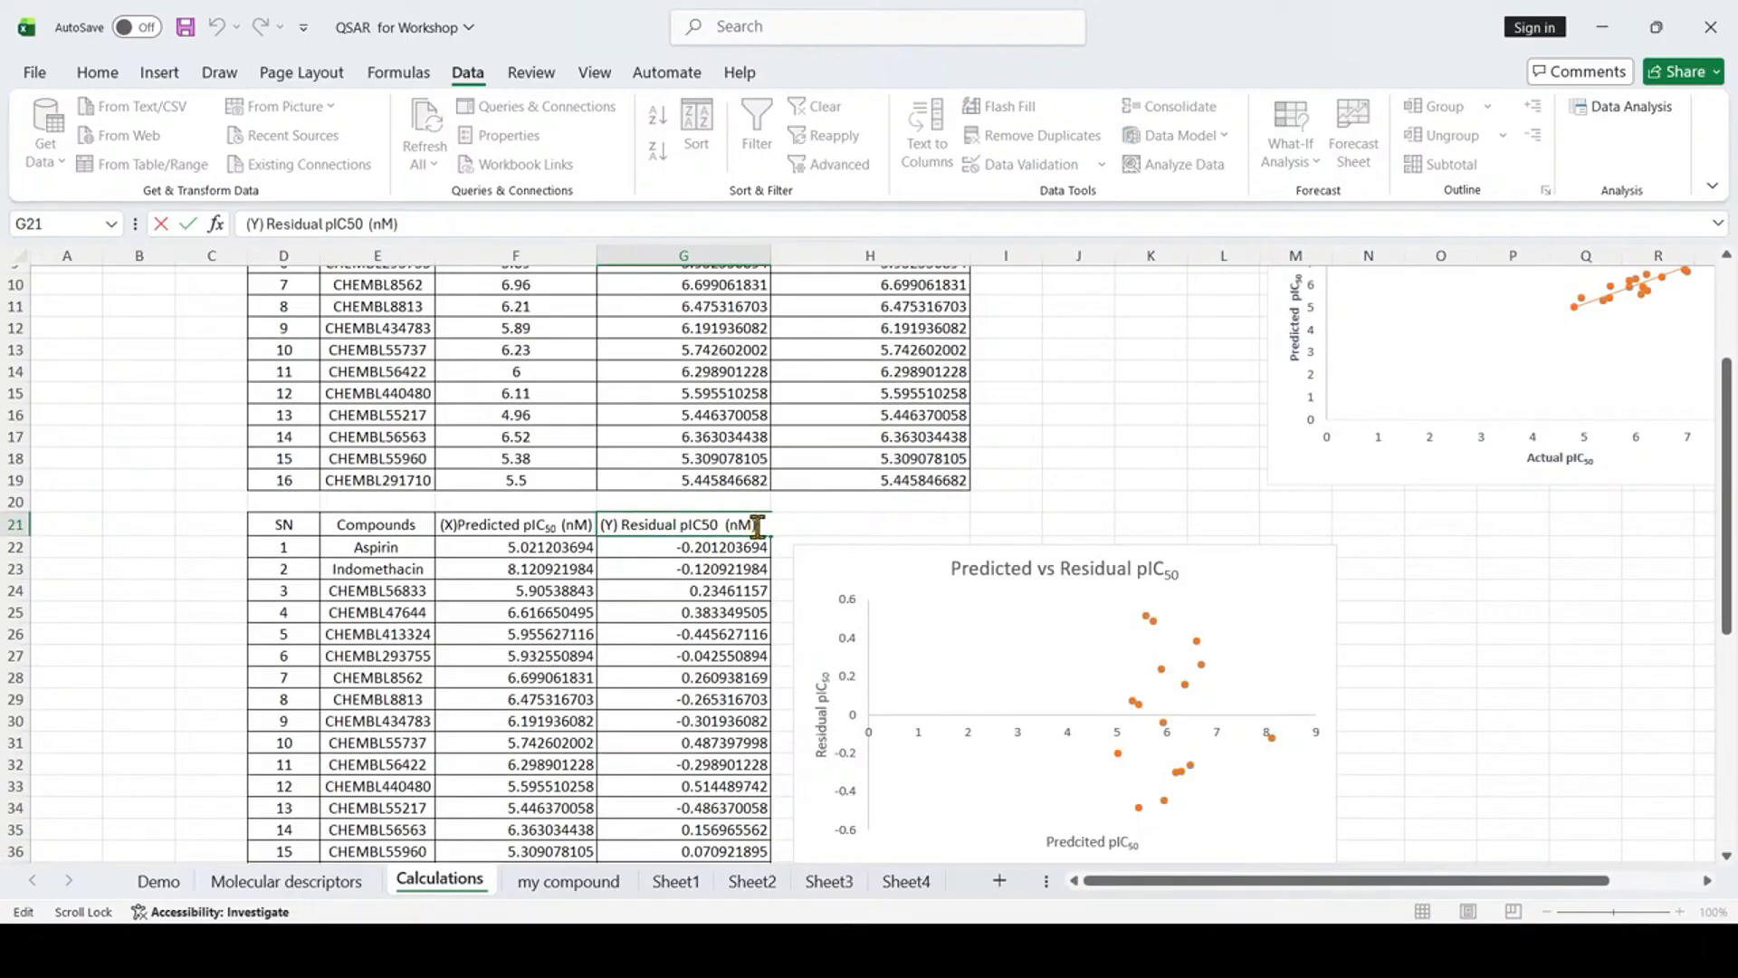
key("BackSpace")
key("BackSpace")
key("BackSpace")
key("BackSpace")
Remove the "(nM)" unit from the header in F21 of the residual table so it reads "(X)Predicted pIC50".
double_click(591, 522)
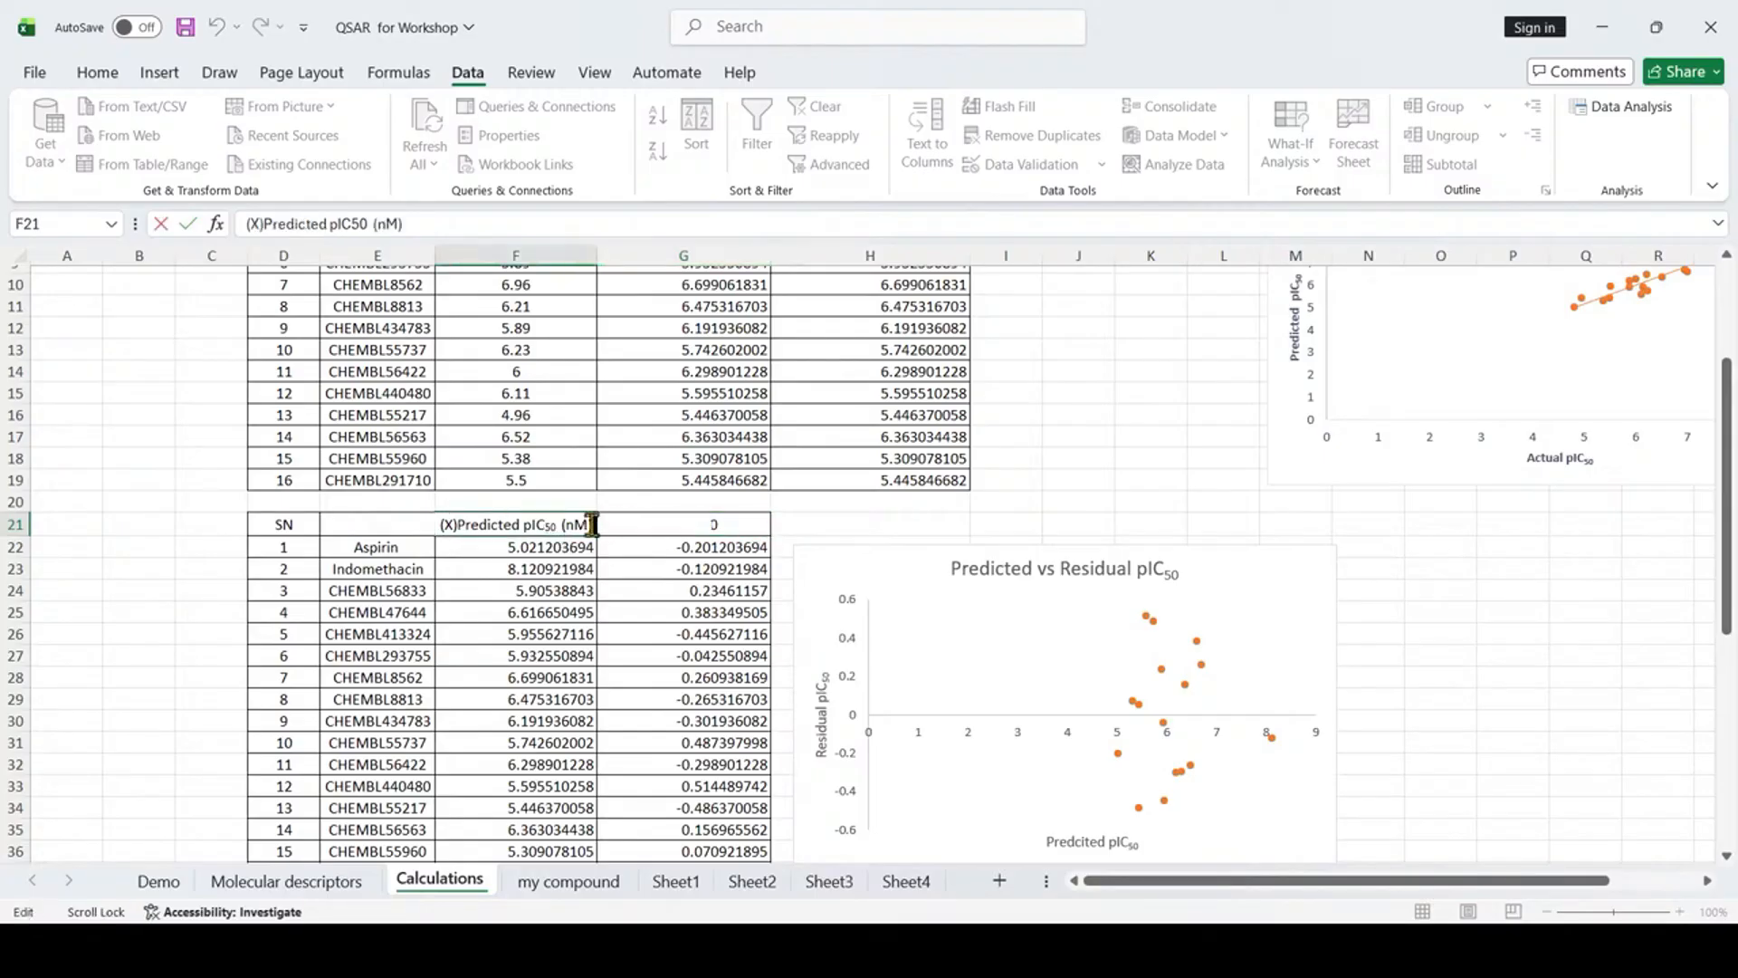
key("BackSpace")
key("BackSpace")
key("BackSpace")
key("BackSpace")
key("BackSpace")
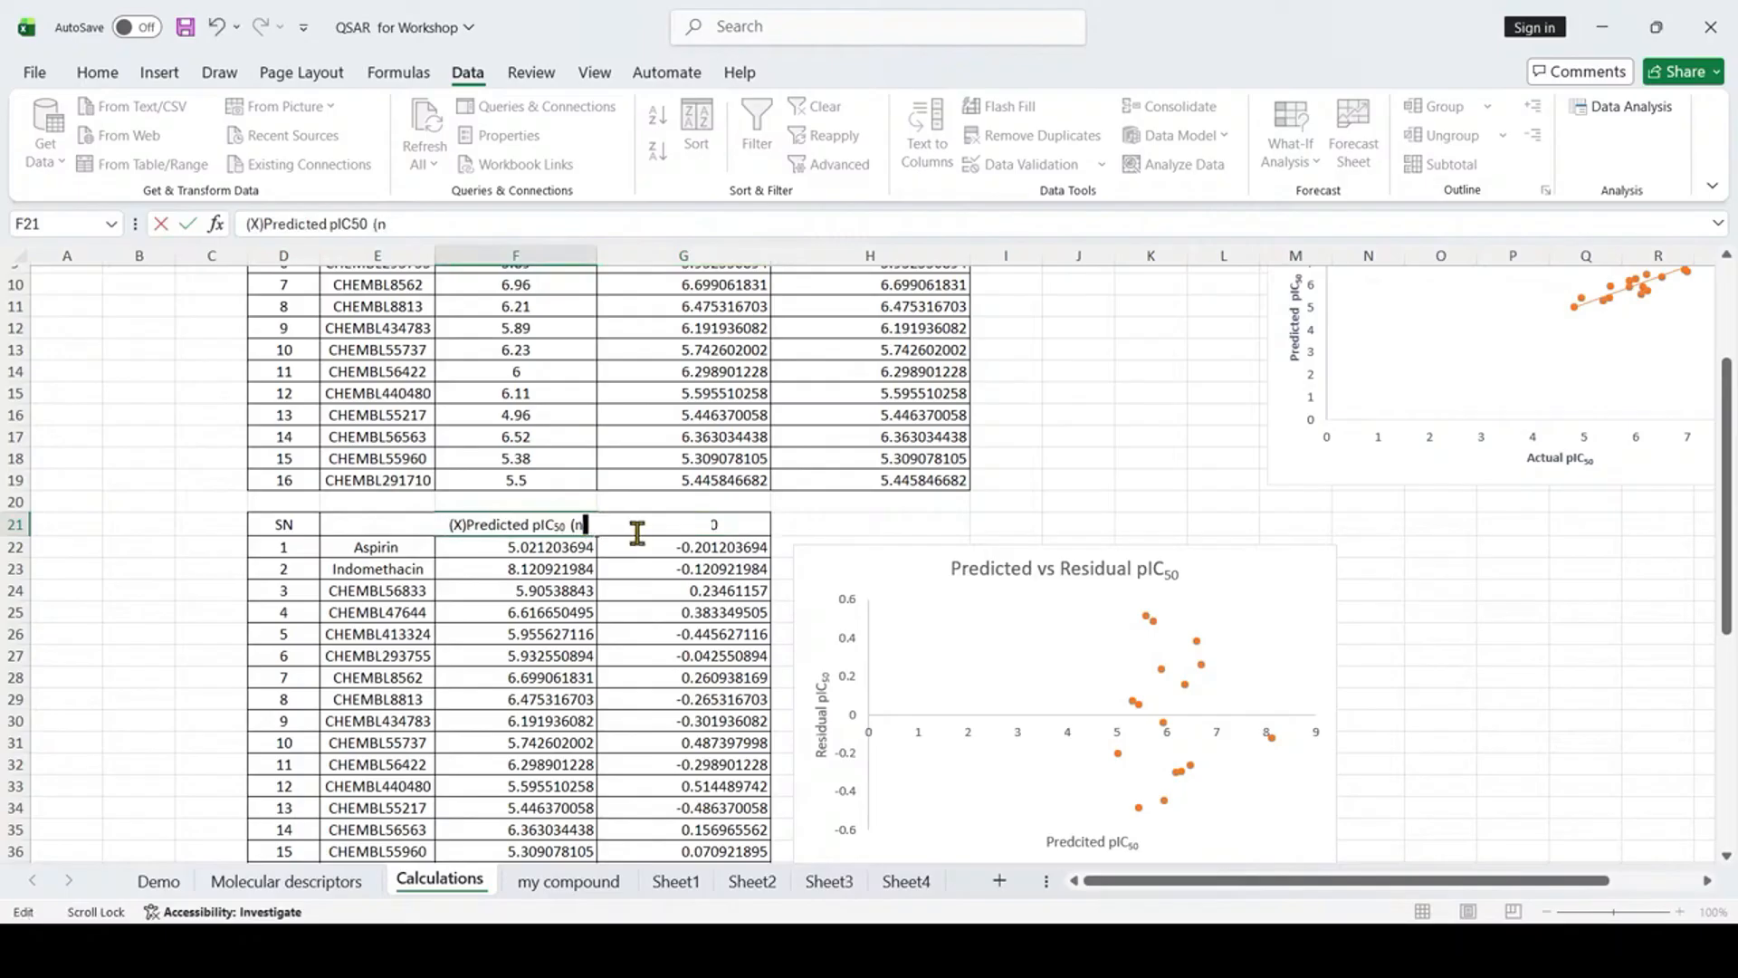
left_click(920, 552)
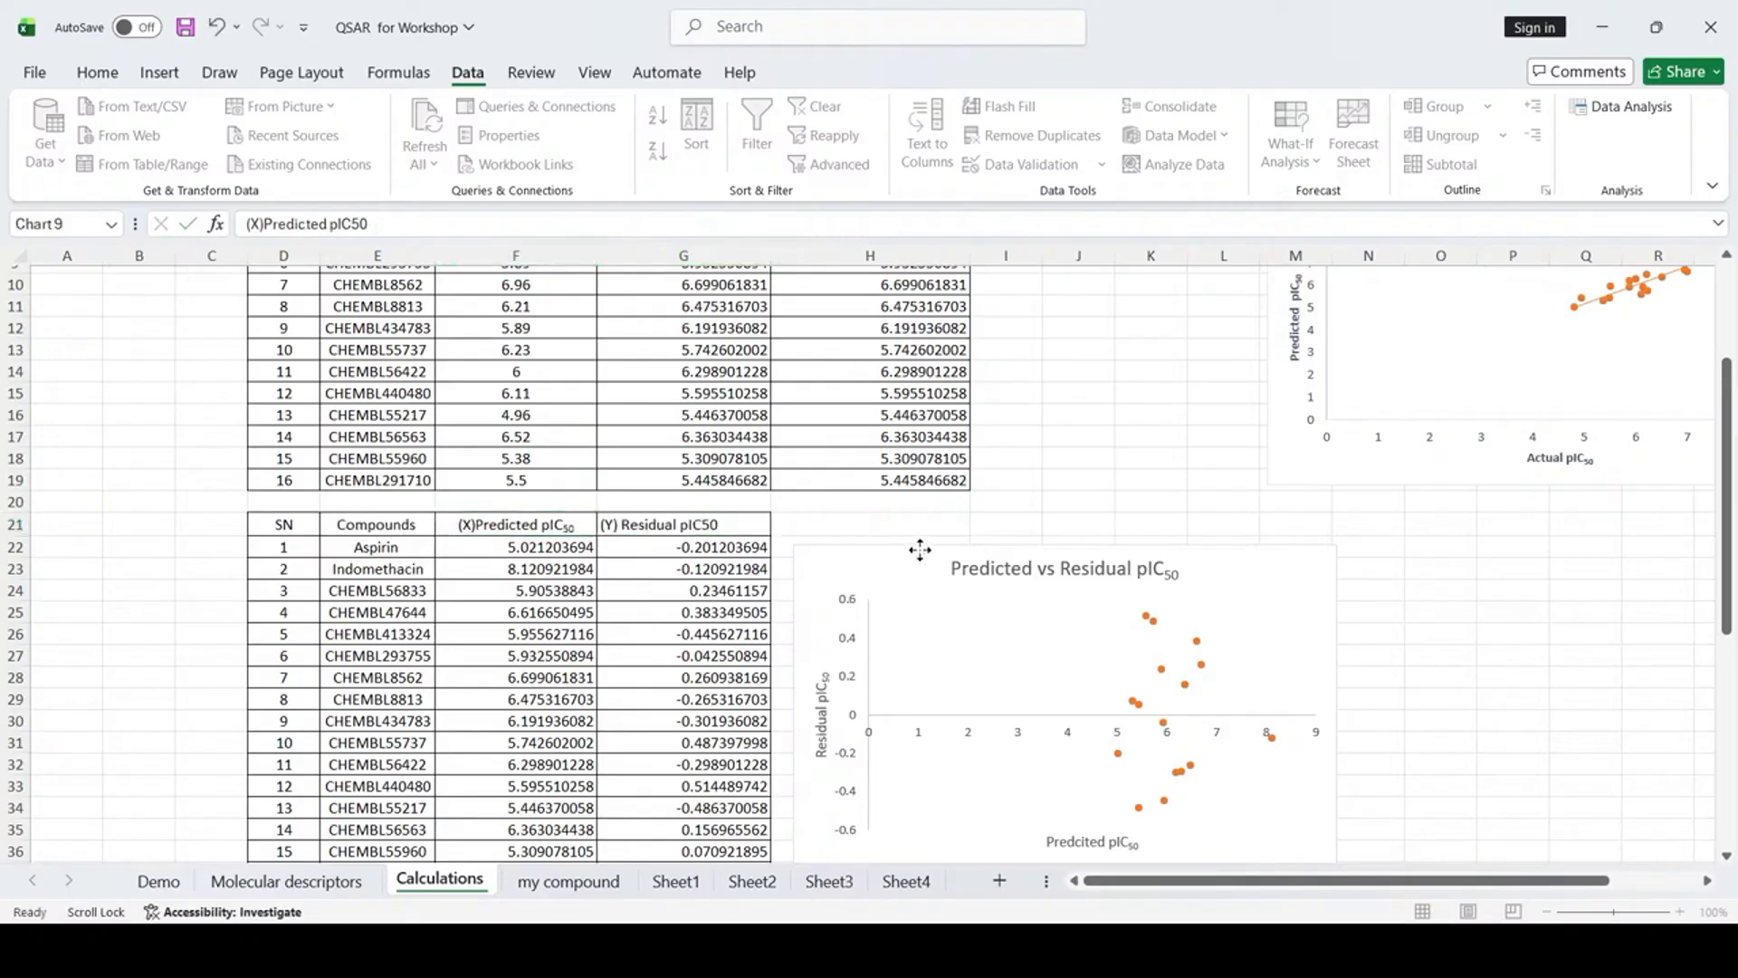
left_click(1524, 652)
Examine the Predicted vs Residual pIC50 chart, followed by the Log P vs Actual pIC50 chart and its data table.
scroll(1524, 651, "down", 1)
scroll(1525, 652, "down", 2)
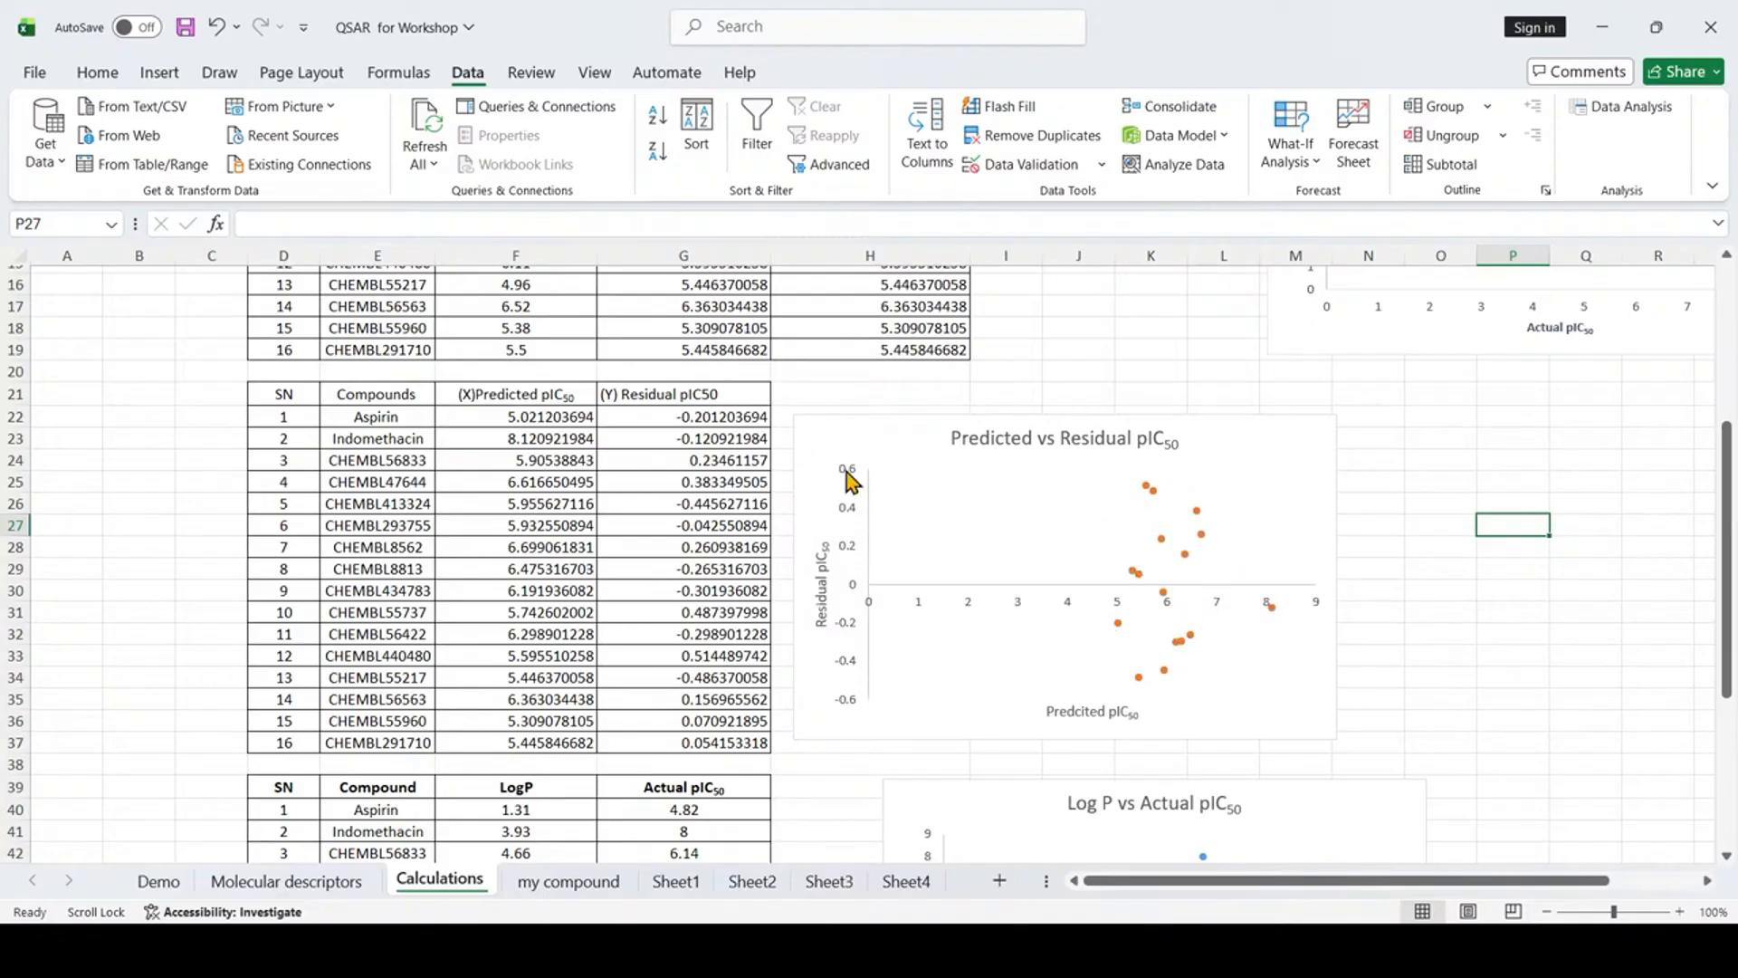
scroll(1484, 639, "down", 3)
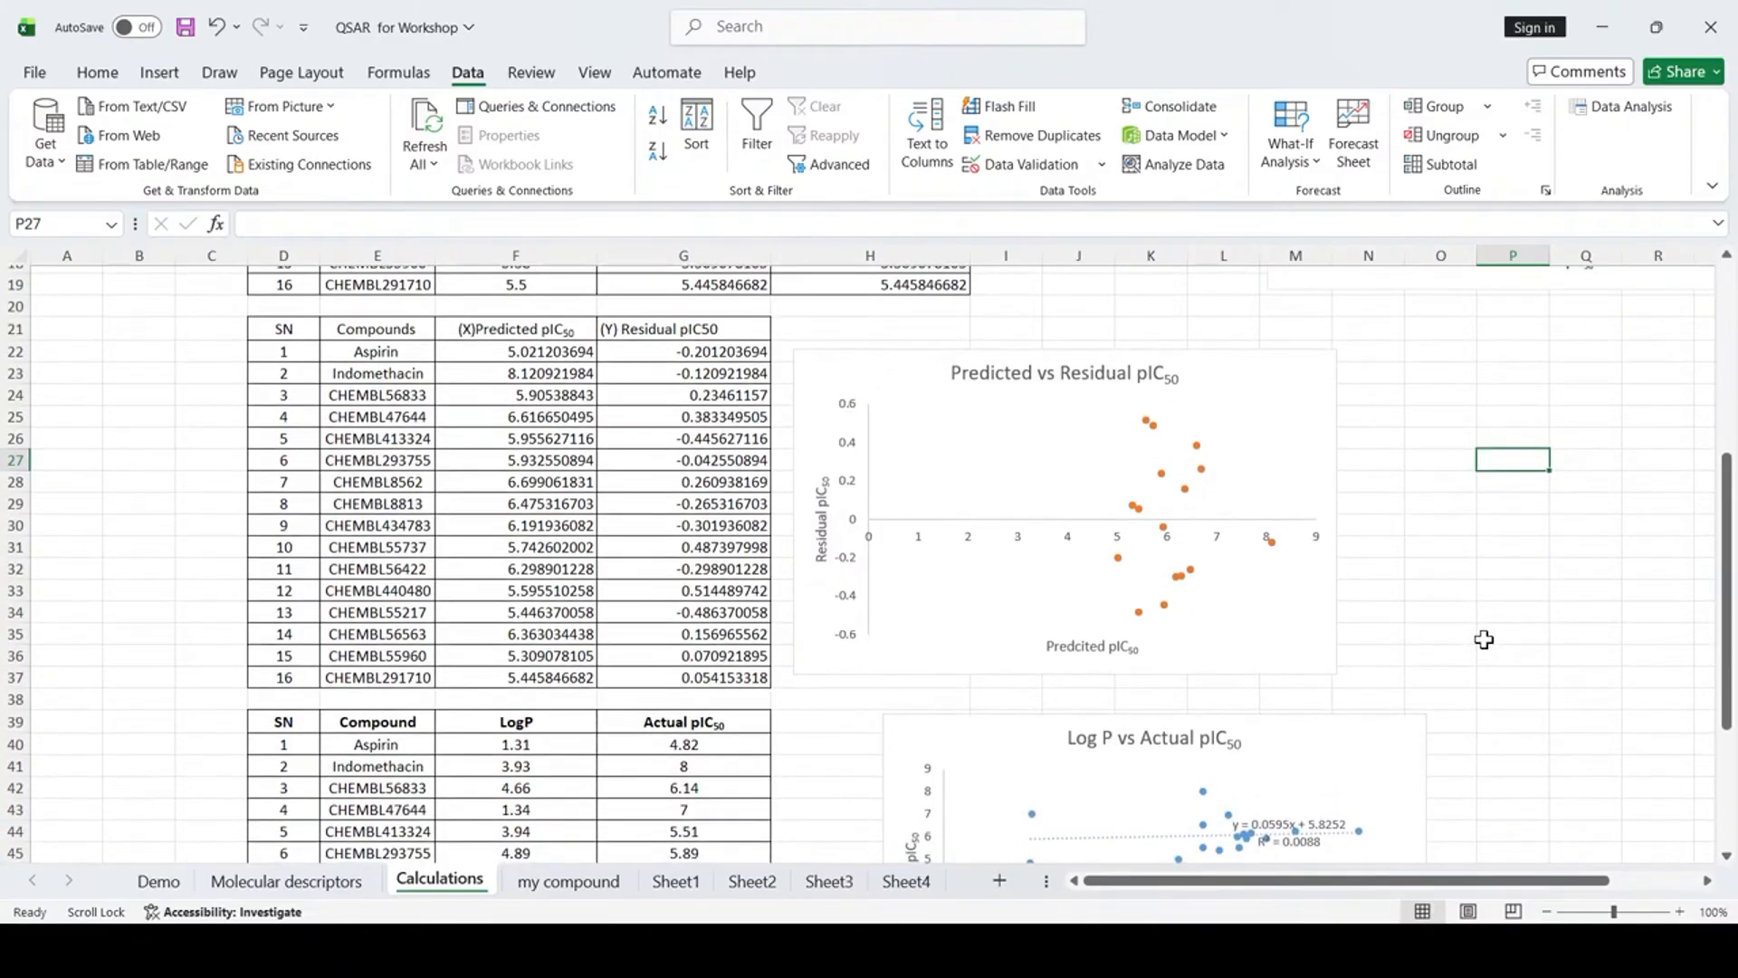
scroll(1484, 639, "down", 1)
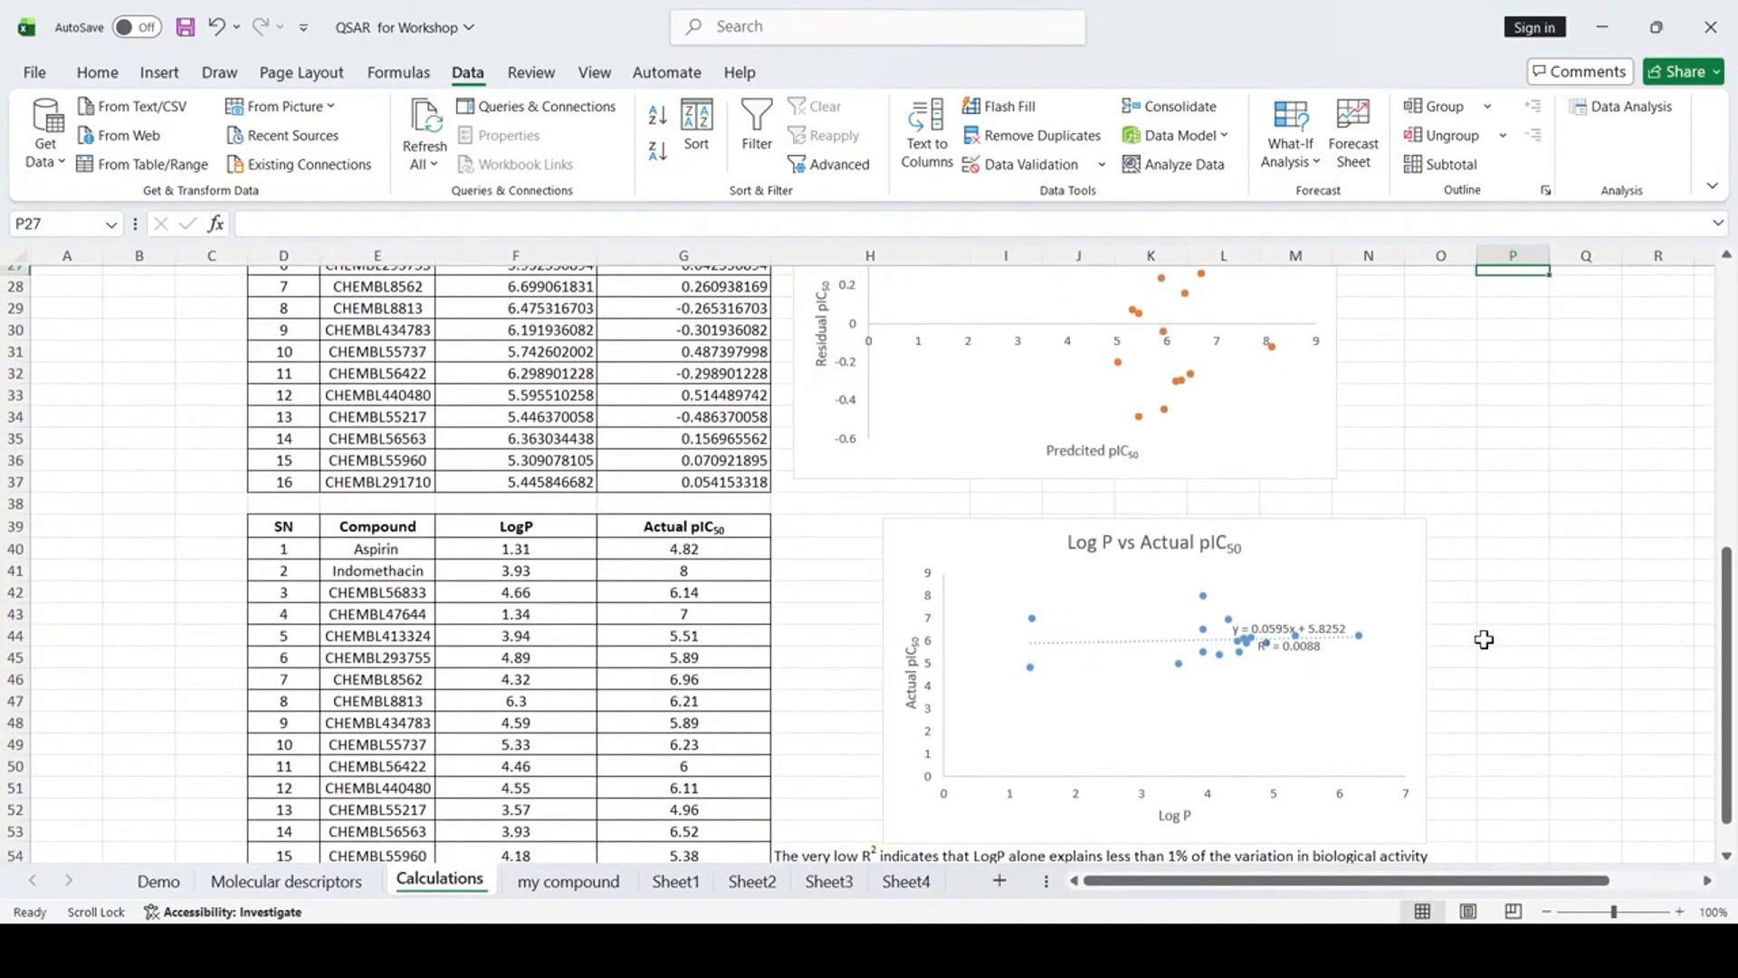
scroll(1484, 640, "down", 1)
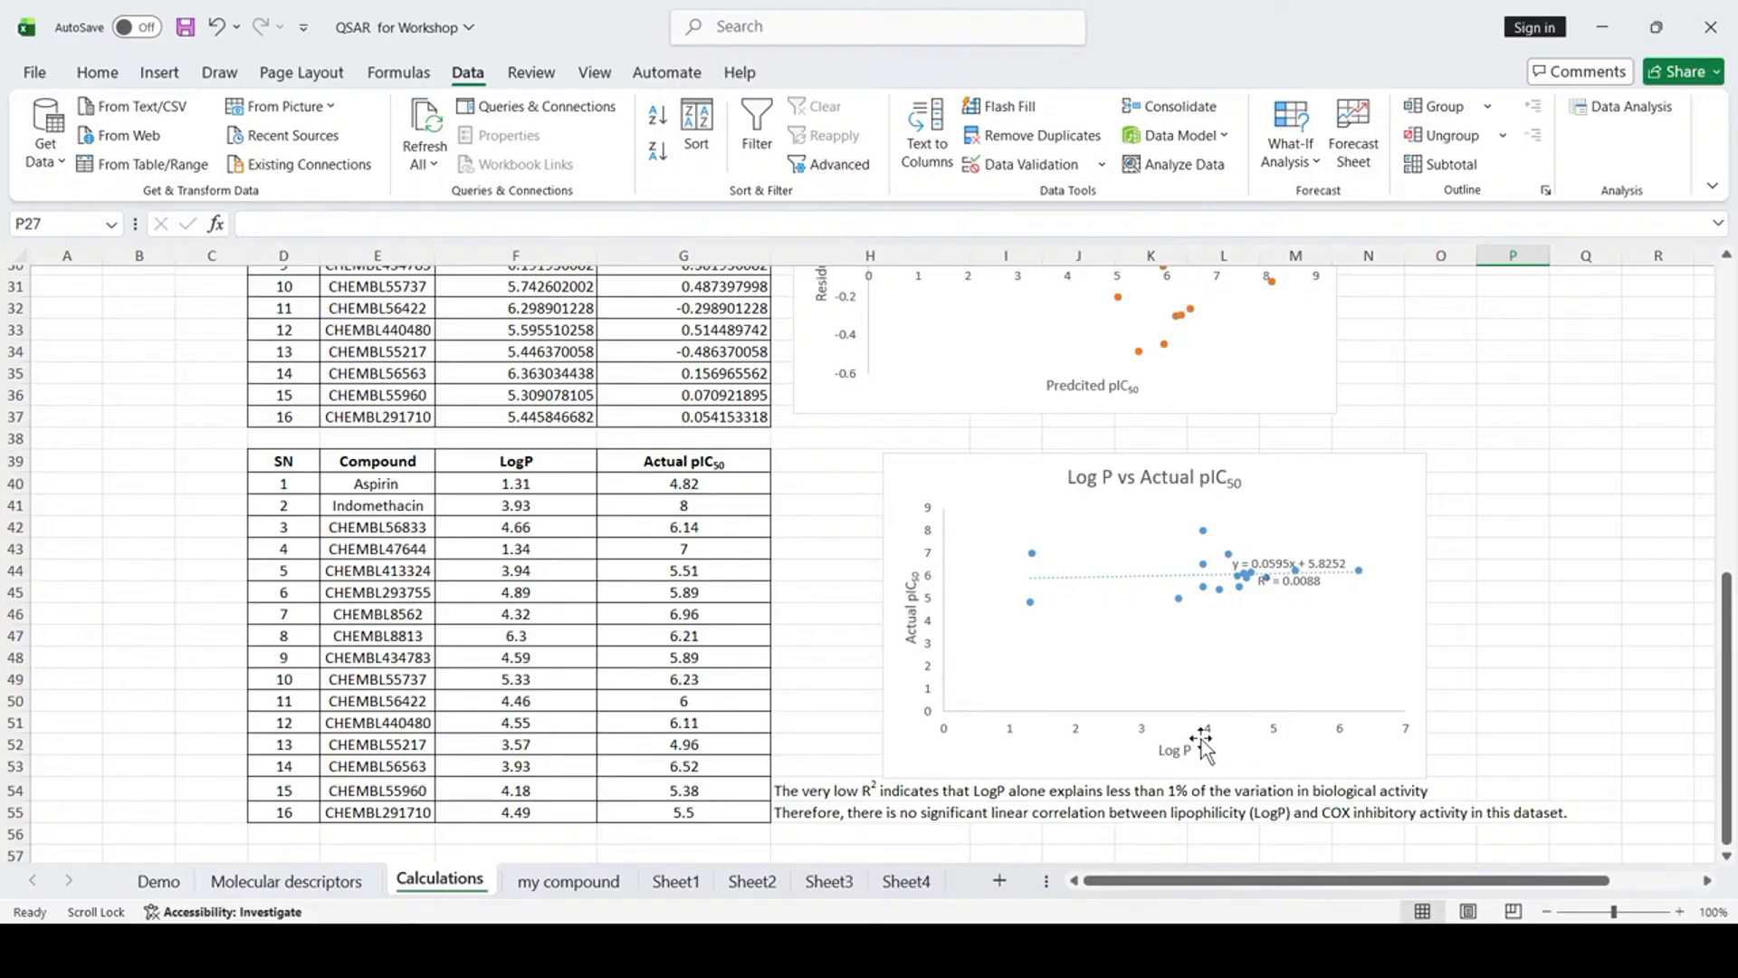
left_click(1564, 720)
left_click(1301, 624)
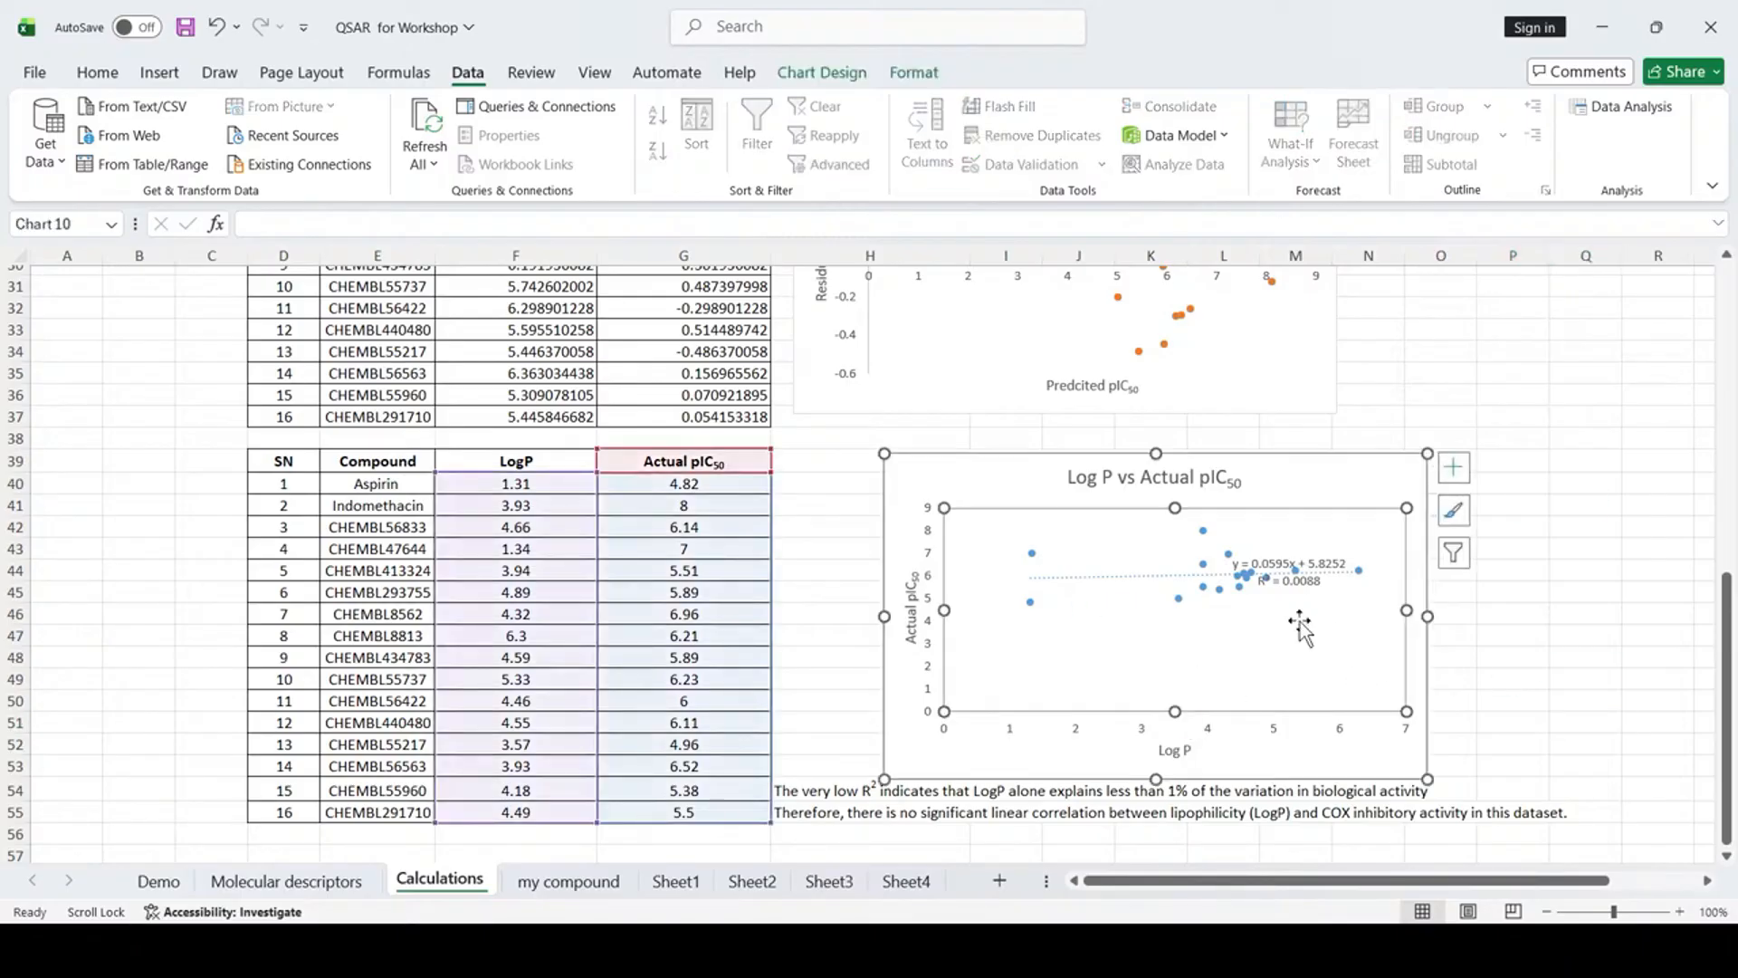
left_click(1525, 634)
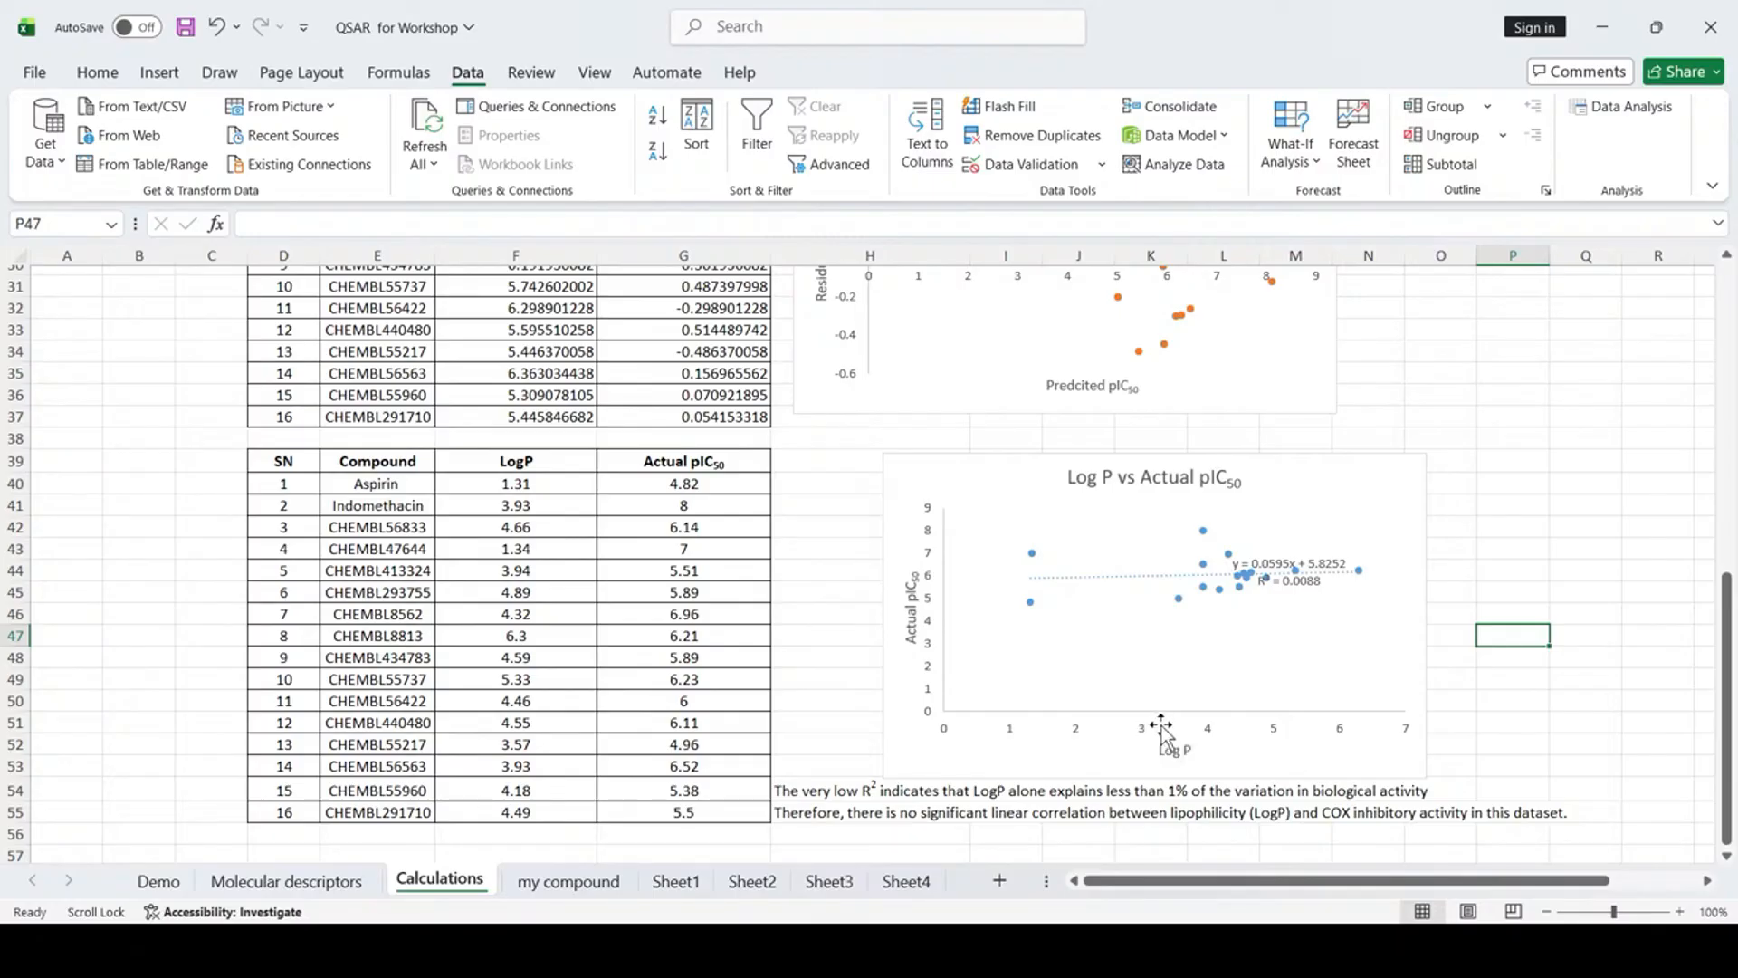
left_click(1509, 702)
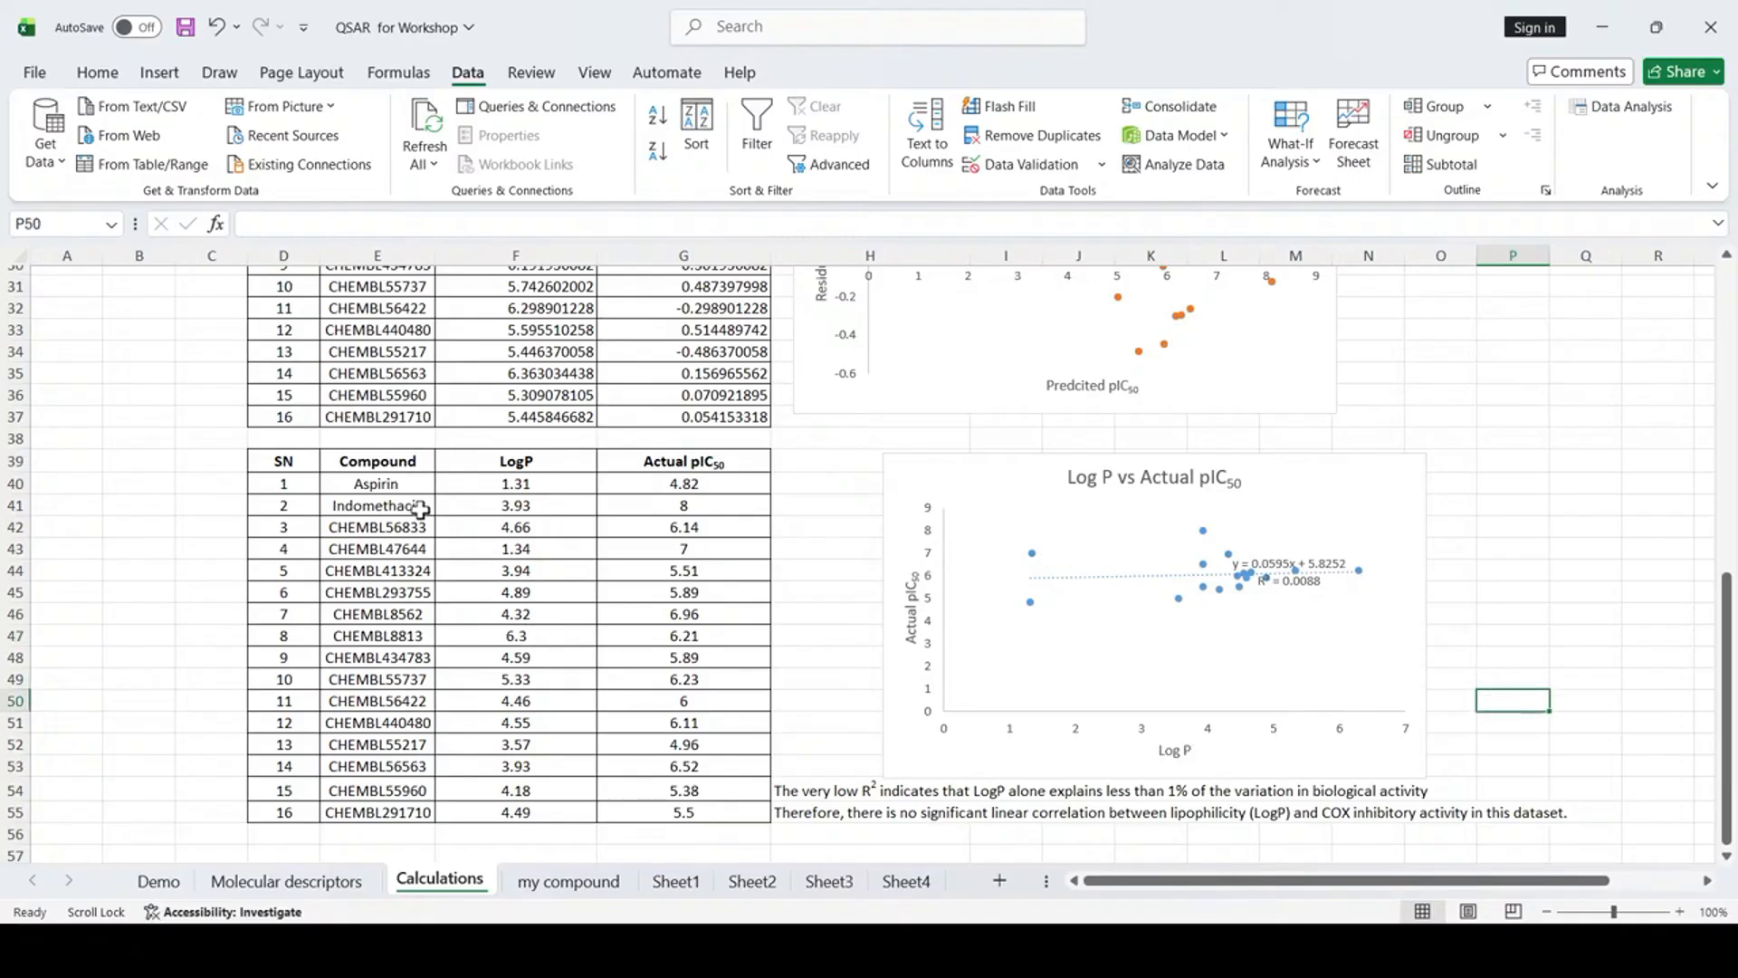
Compare the upper pIC50 tables with the Log P vs Actual pIC50 chart, its source data and the R² notes below it.
scroll(424, 518, "up", 4)
scroll(426, 521, "up", 6)
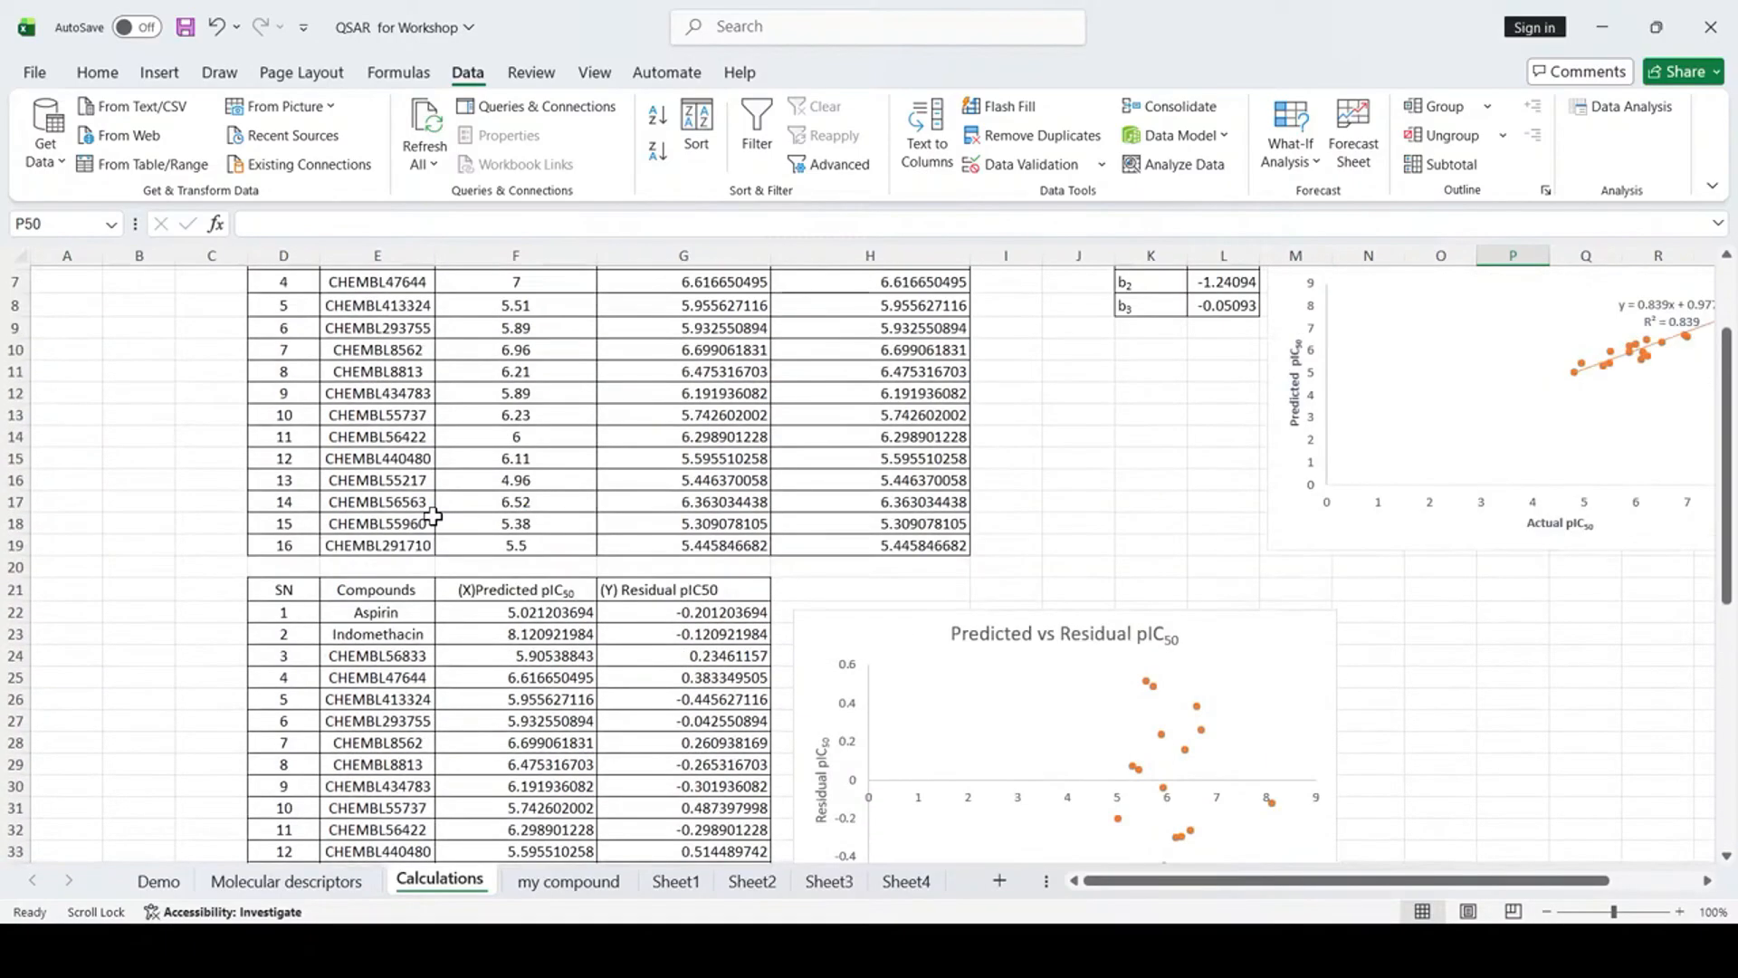
scroll(436, 516, "down", 8)
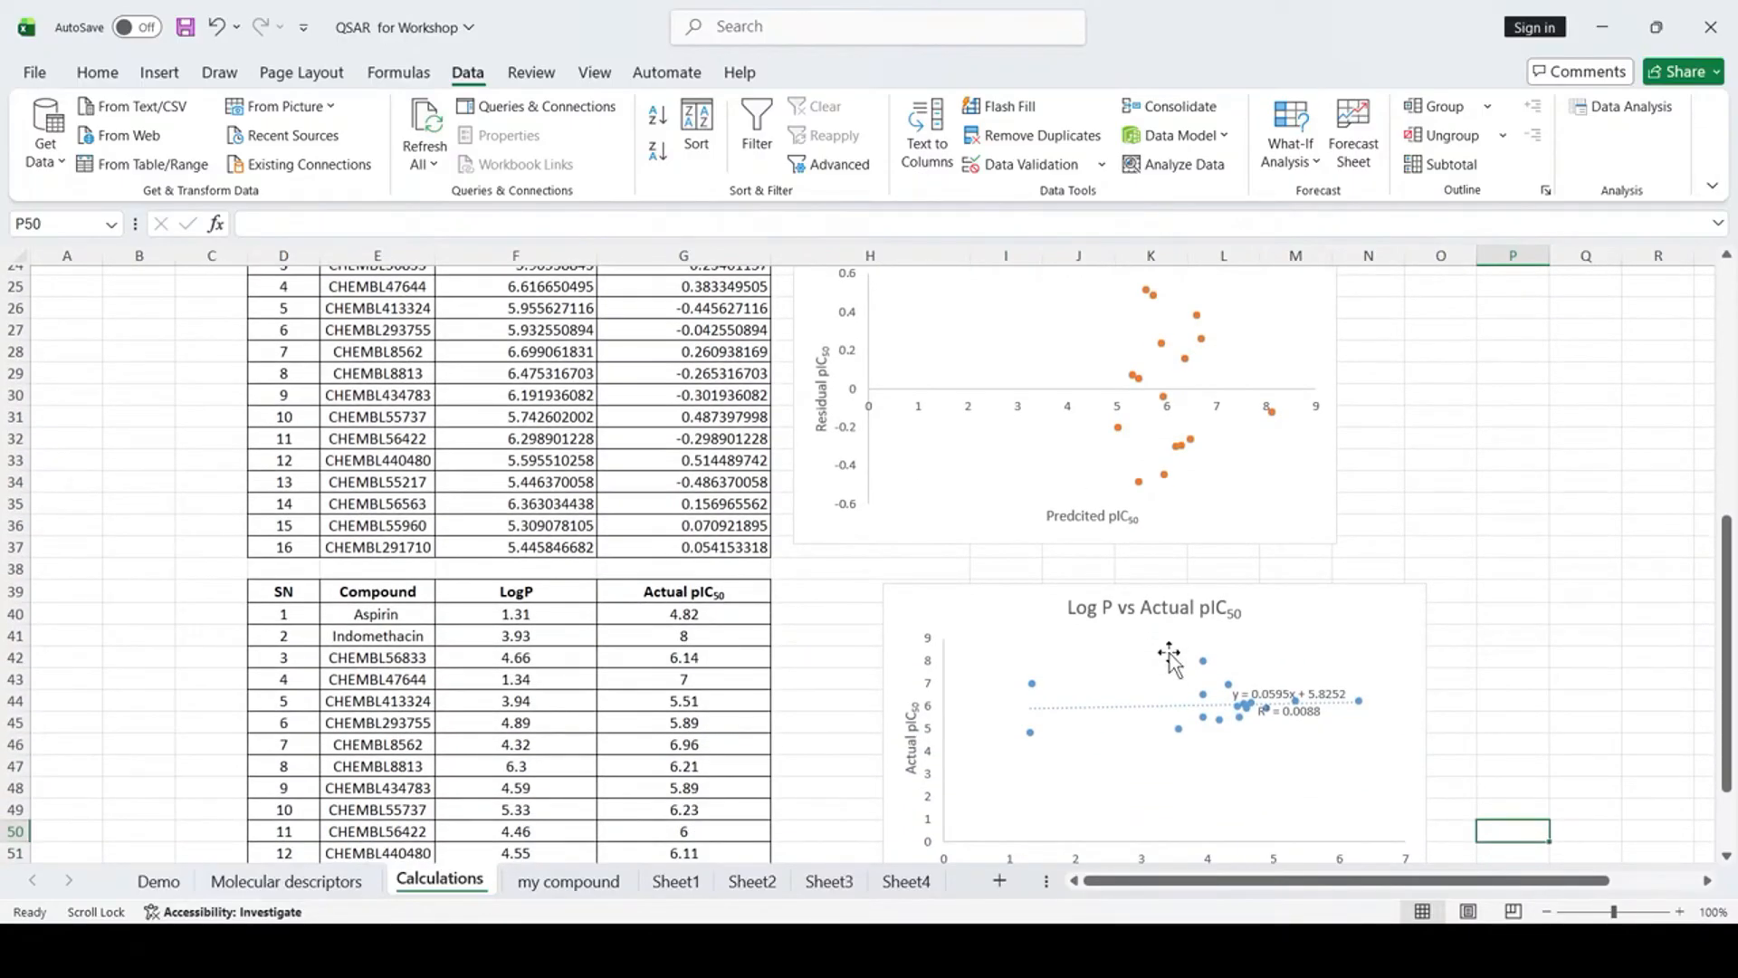
scroll(1169, 657, "down", 2)
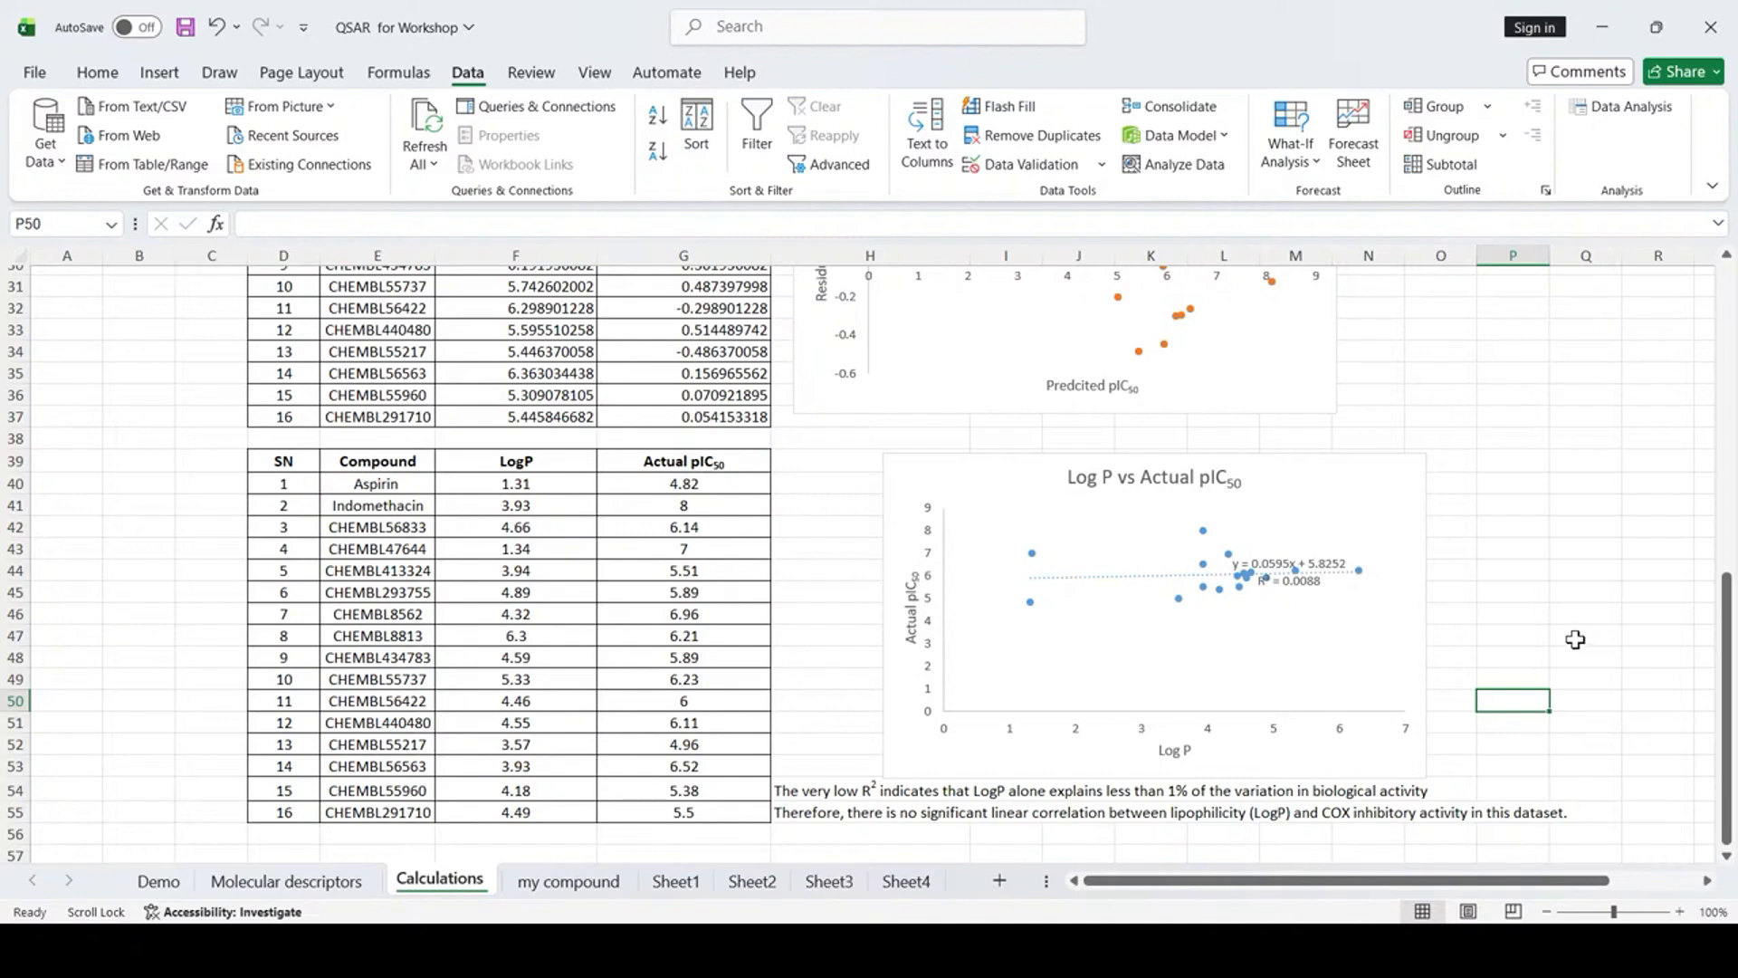
left_click(1168, 504)
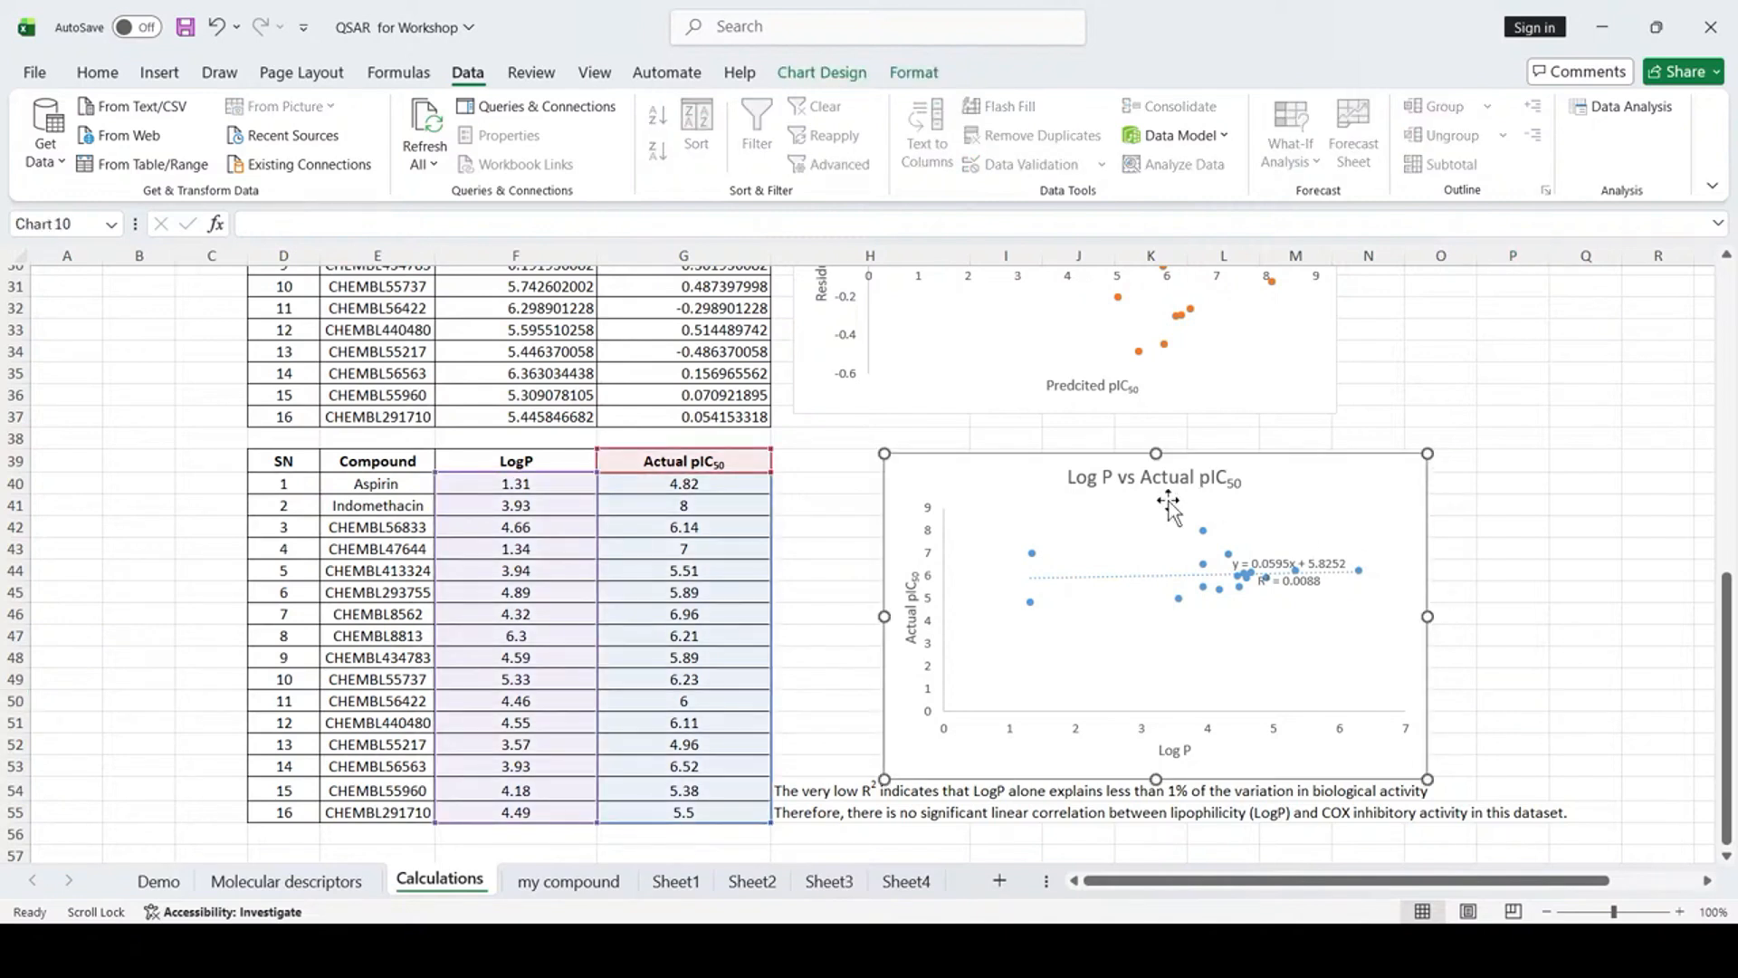
left_click(1580, 569)
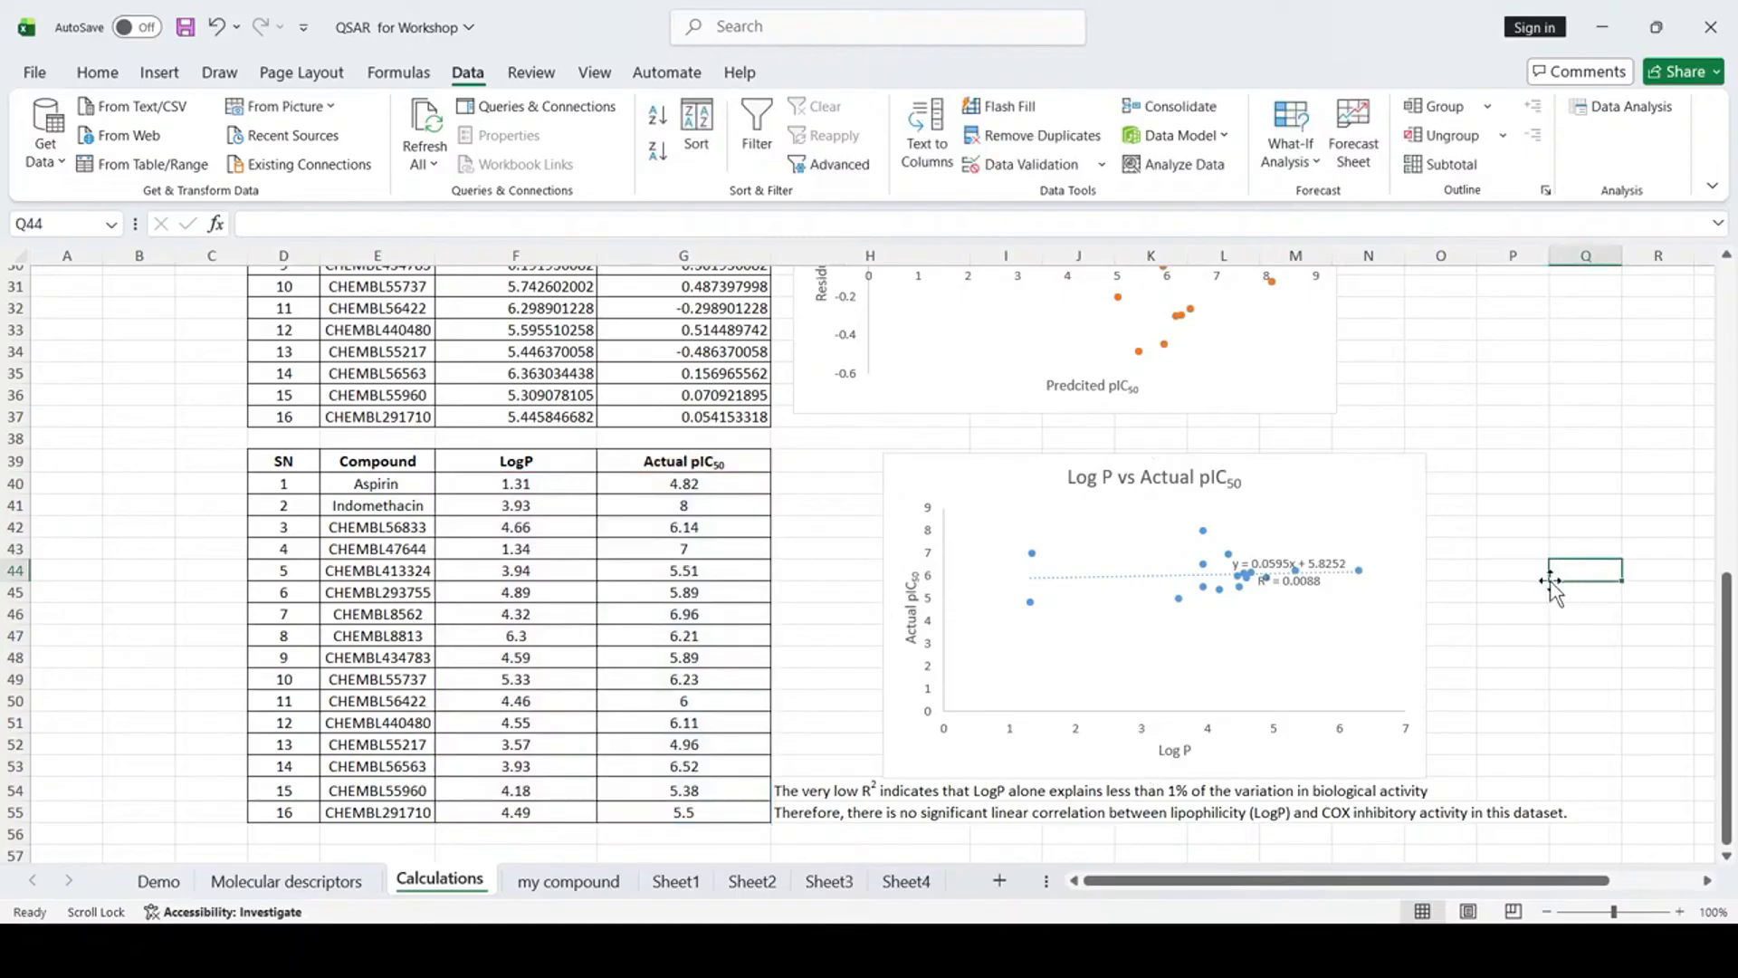
Review the Actual vs Predicted pIC50 chart, Aspirin's actual and predicted values in F4 and G4, and the residual chart.
scroll(1550, 584, "up", 7)
scroll(1550, 584, "up", 3)
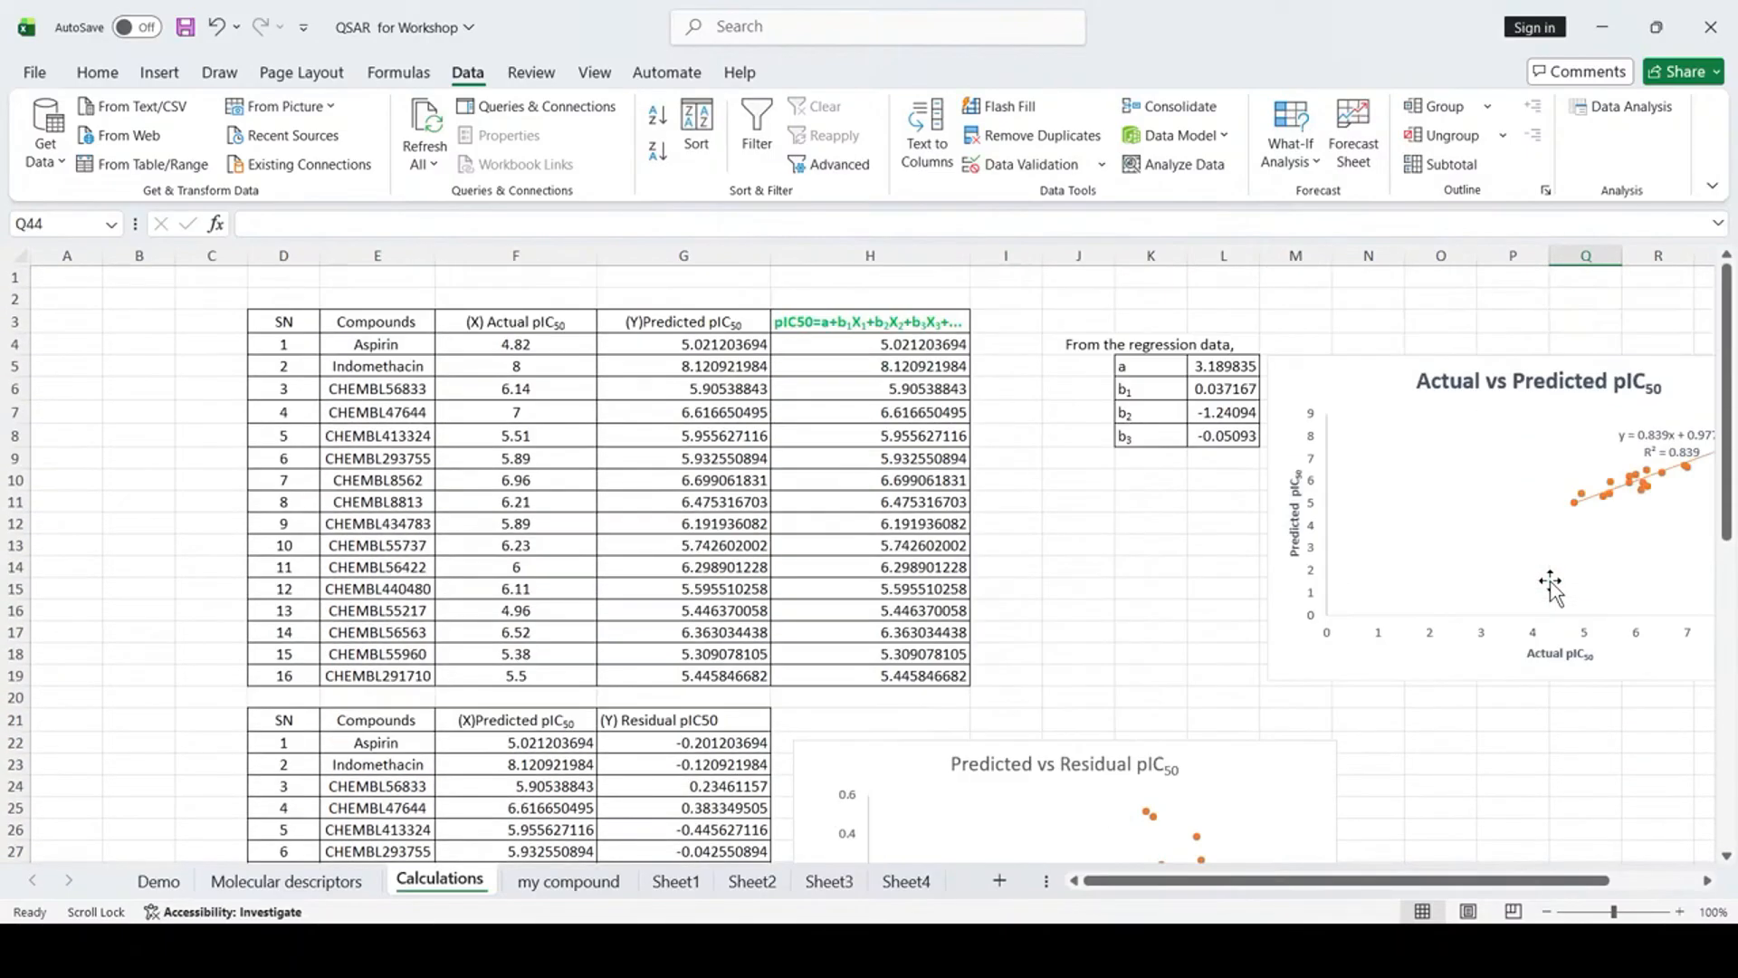
left_click_drag(1456, 884, 1545, 889)
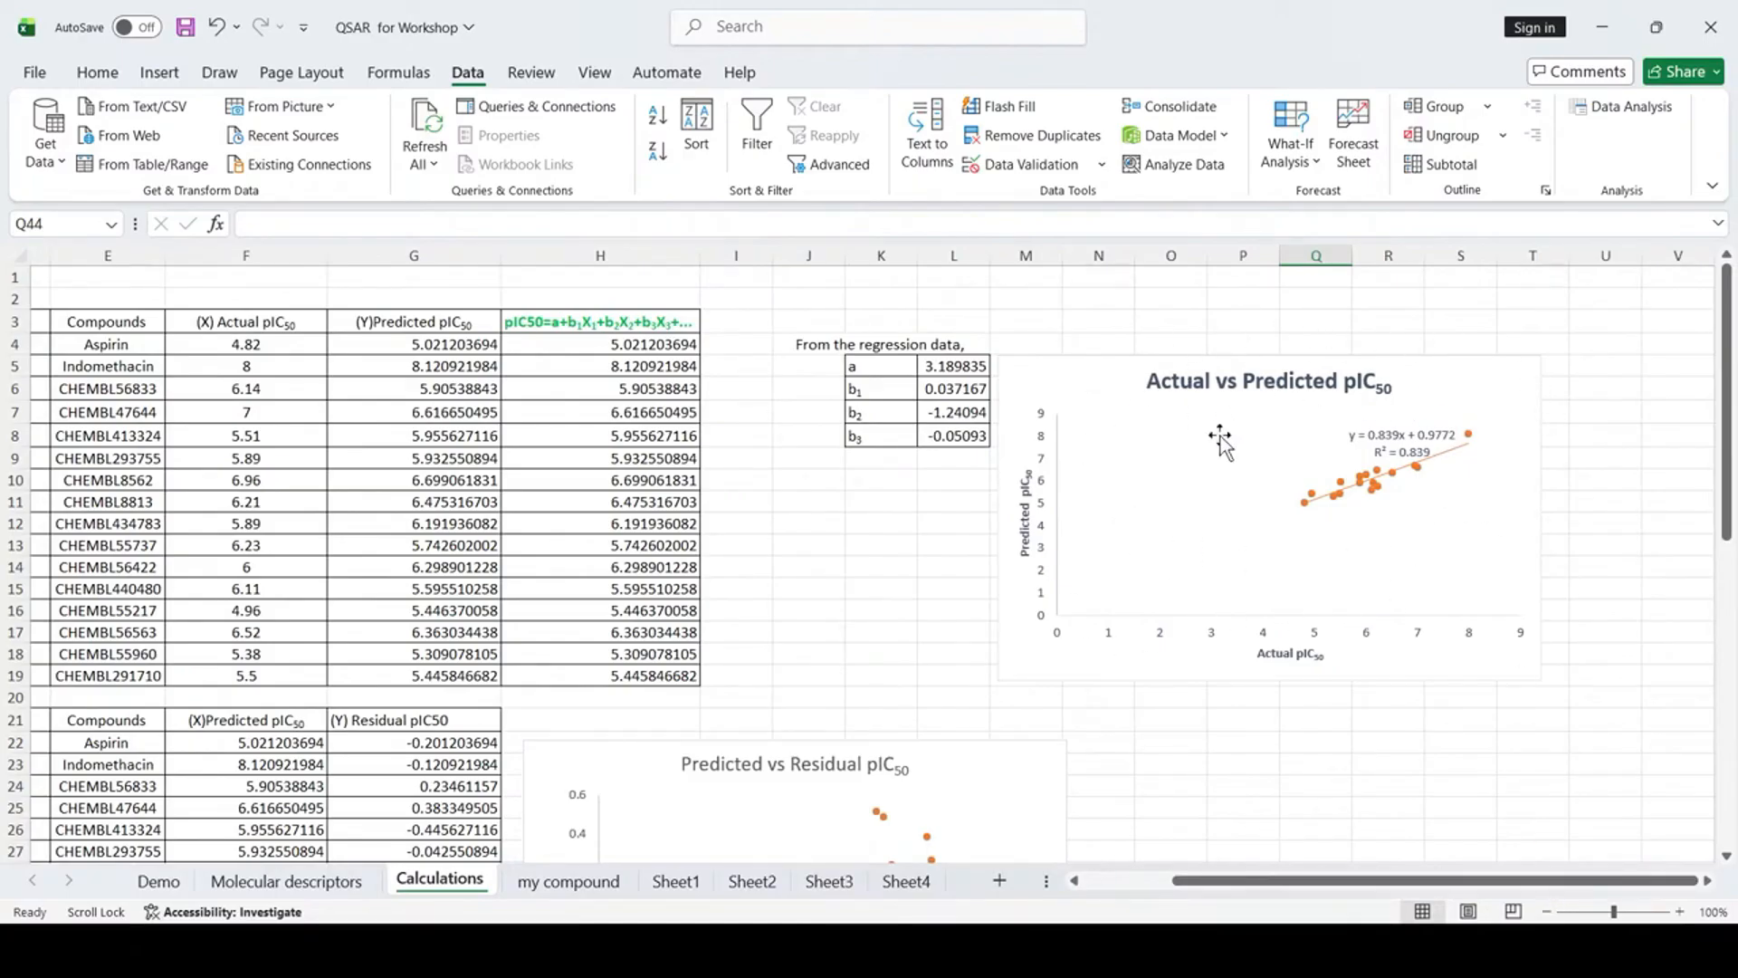
left_click_drag(1447, 888, 1330, 883)
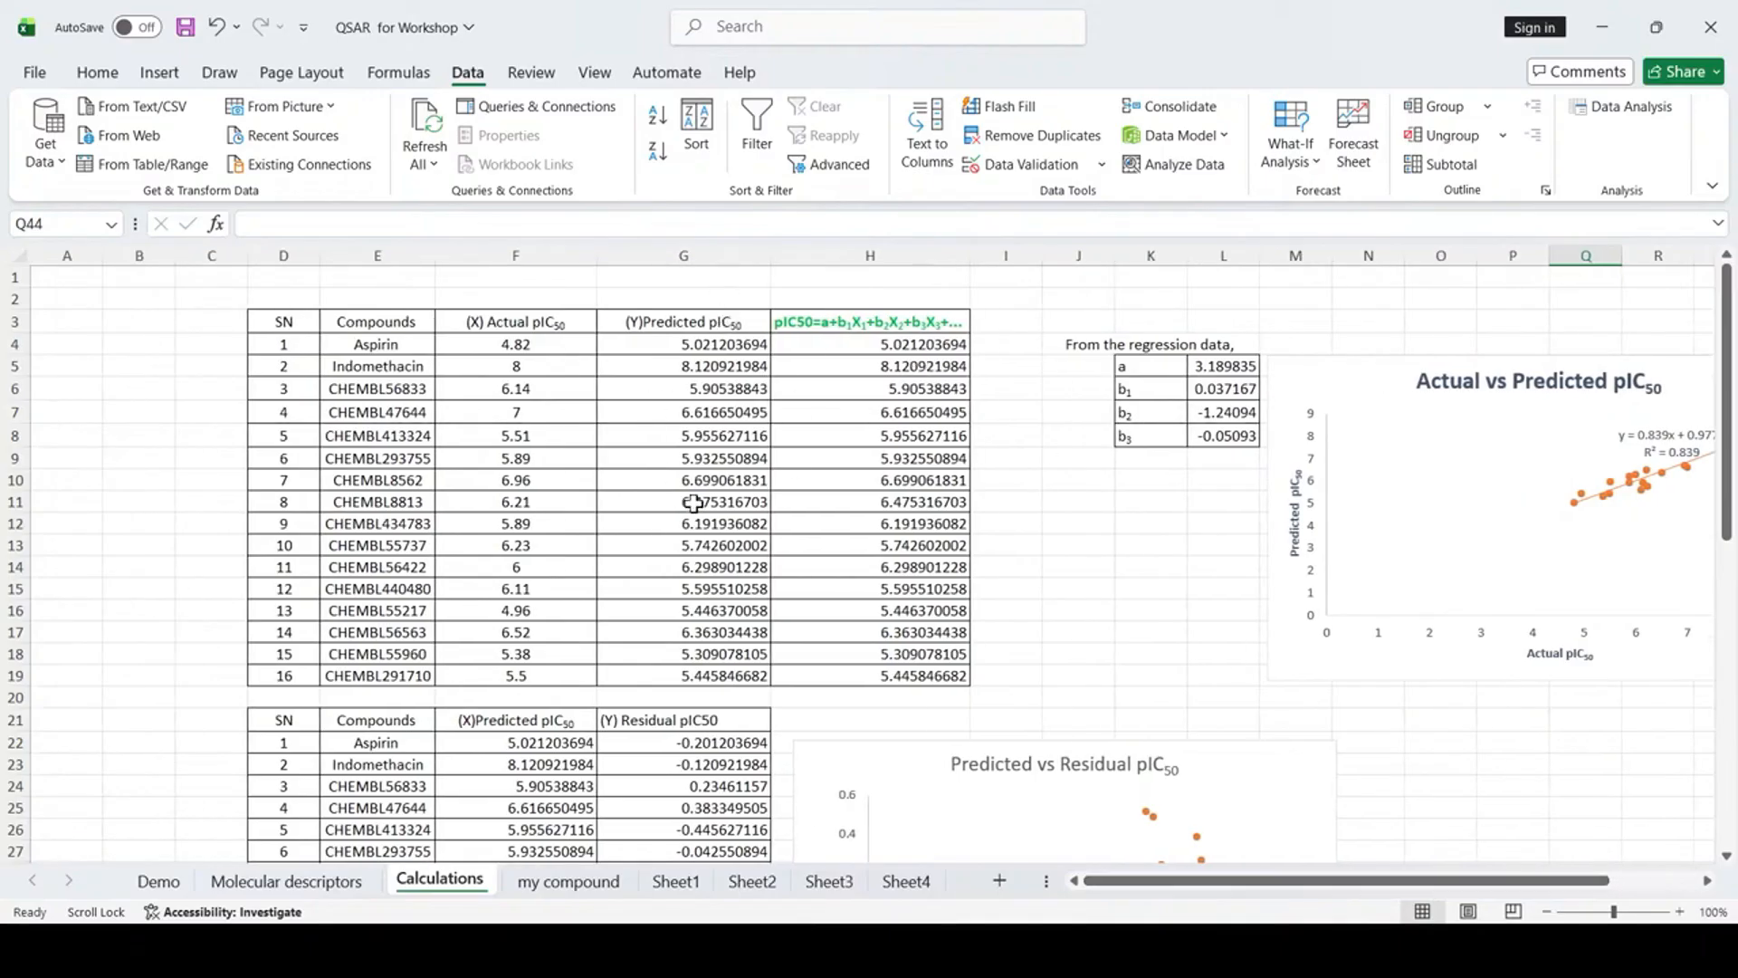
left_click(540, 346)
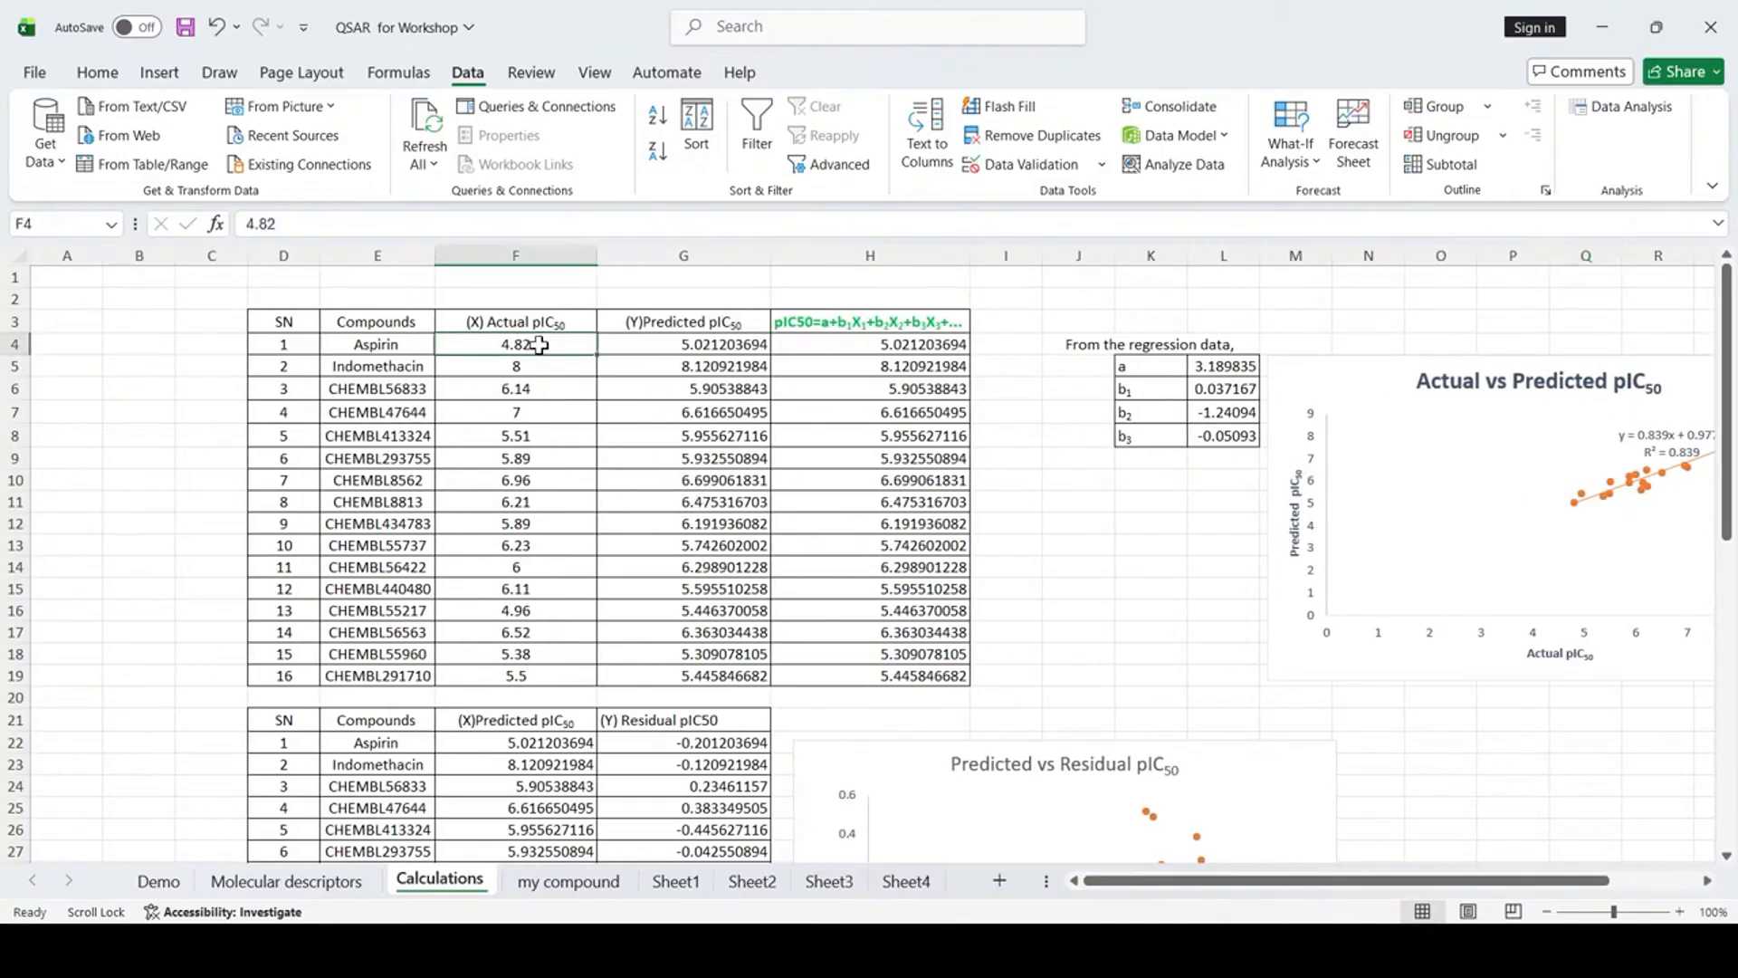
left_click(695, 343)
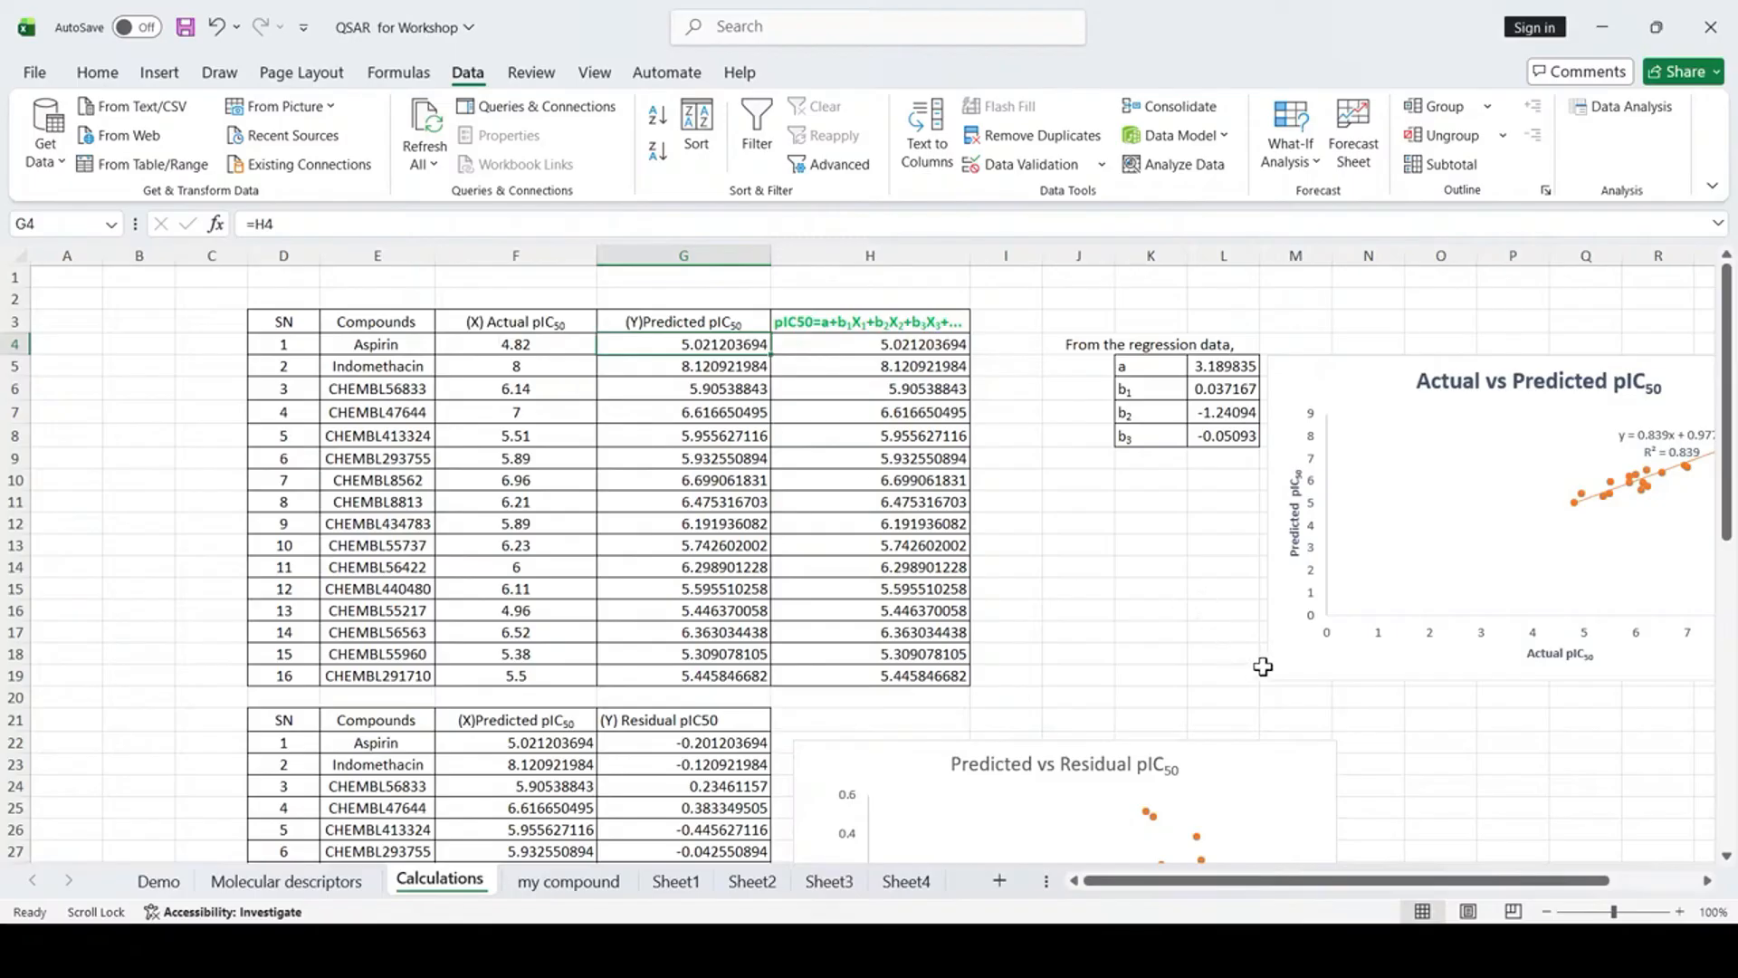
scroll(1263, 667, "down", 3)
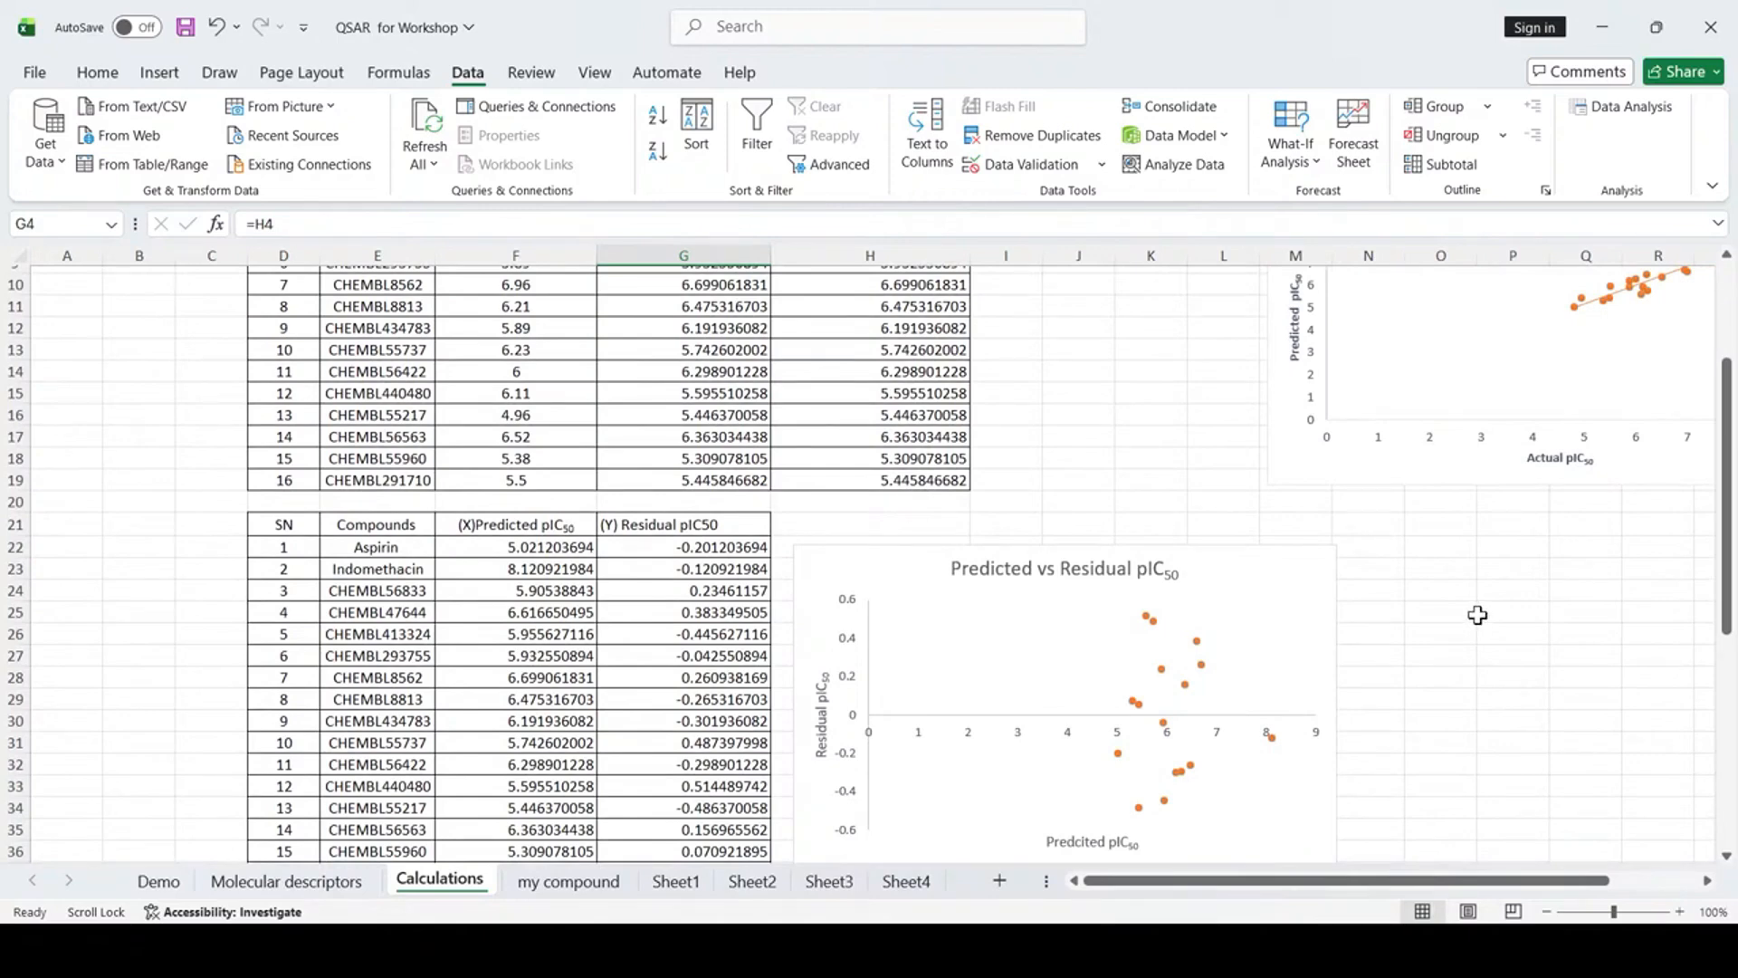
Open the my compound sheet and examine the aspirin derivative's name in D4 and the pIC50 equation in I3.
left_click(600, 885)
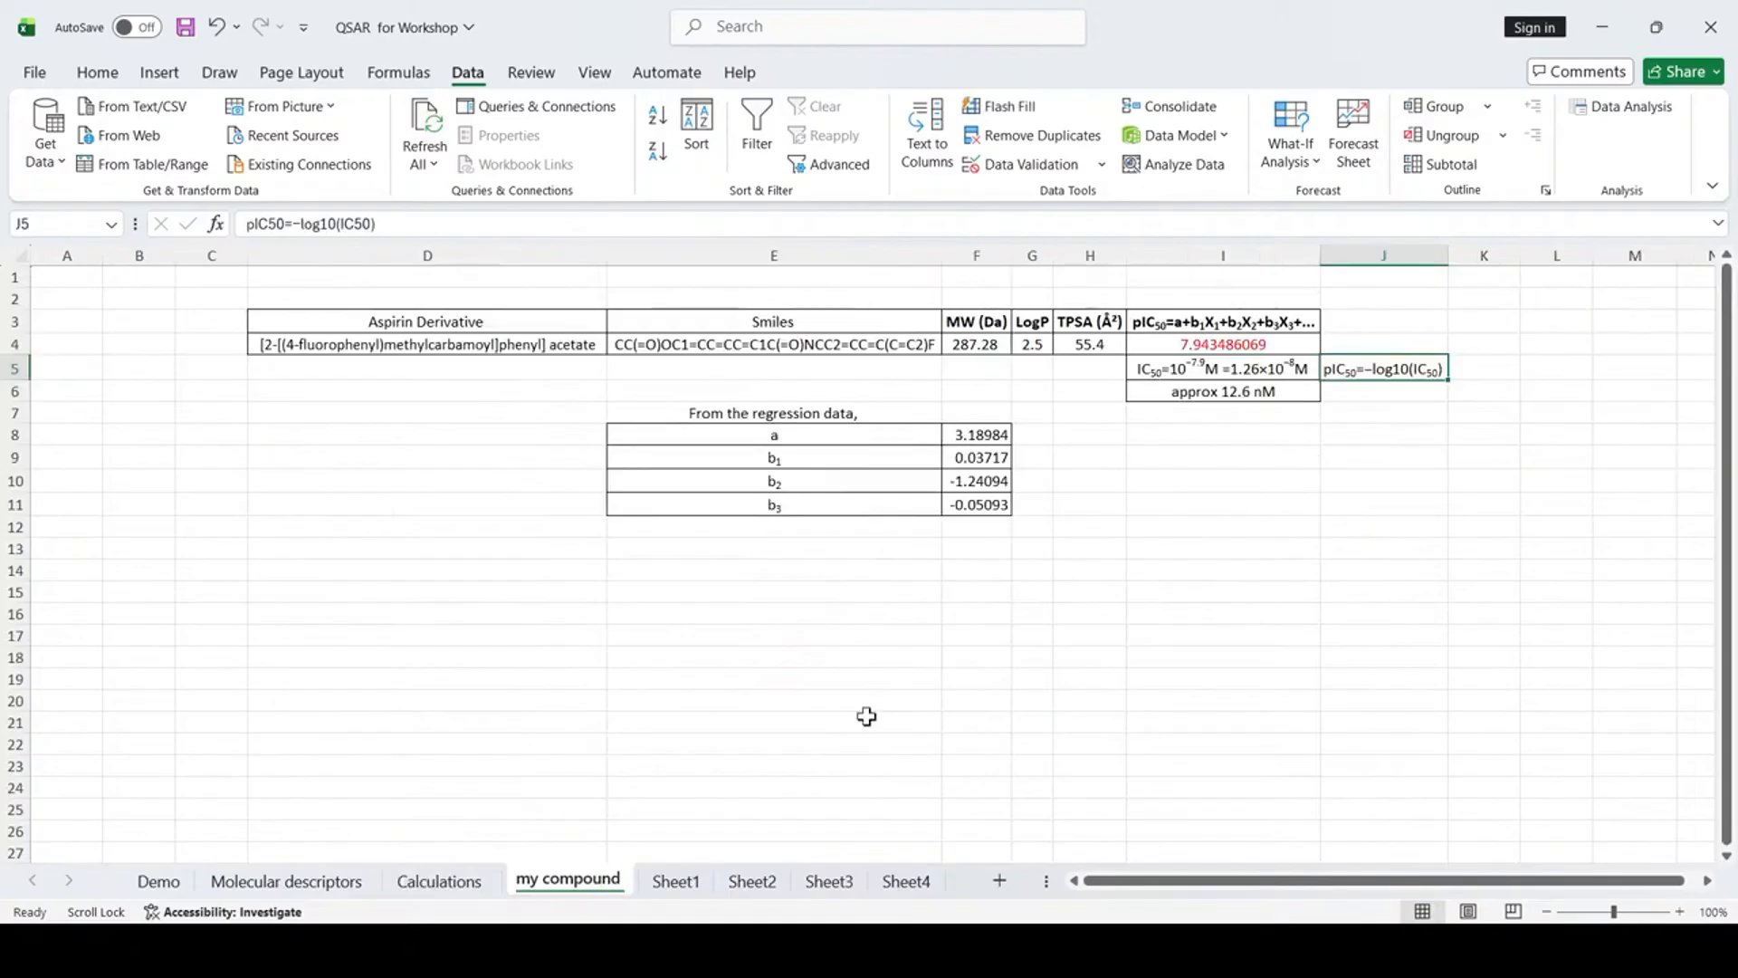
left_click(467, 347)
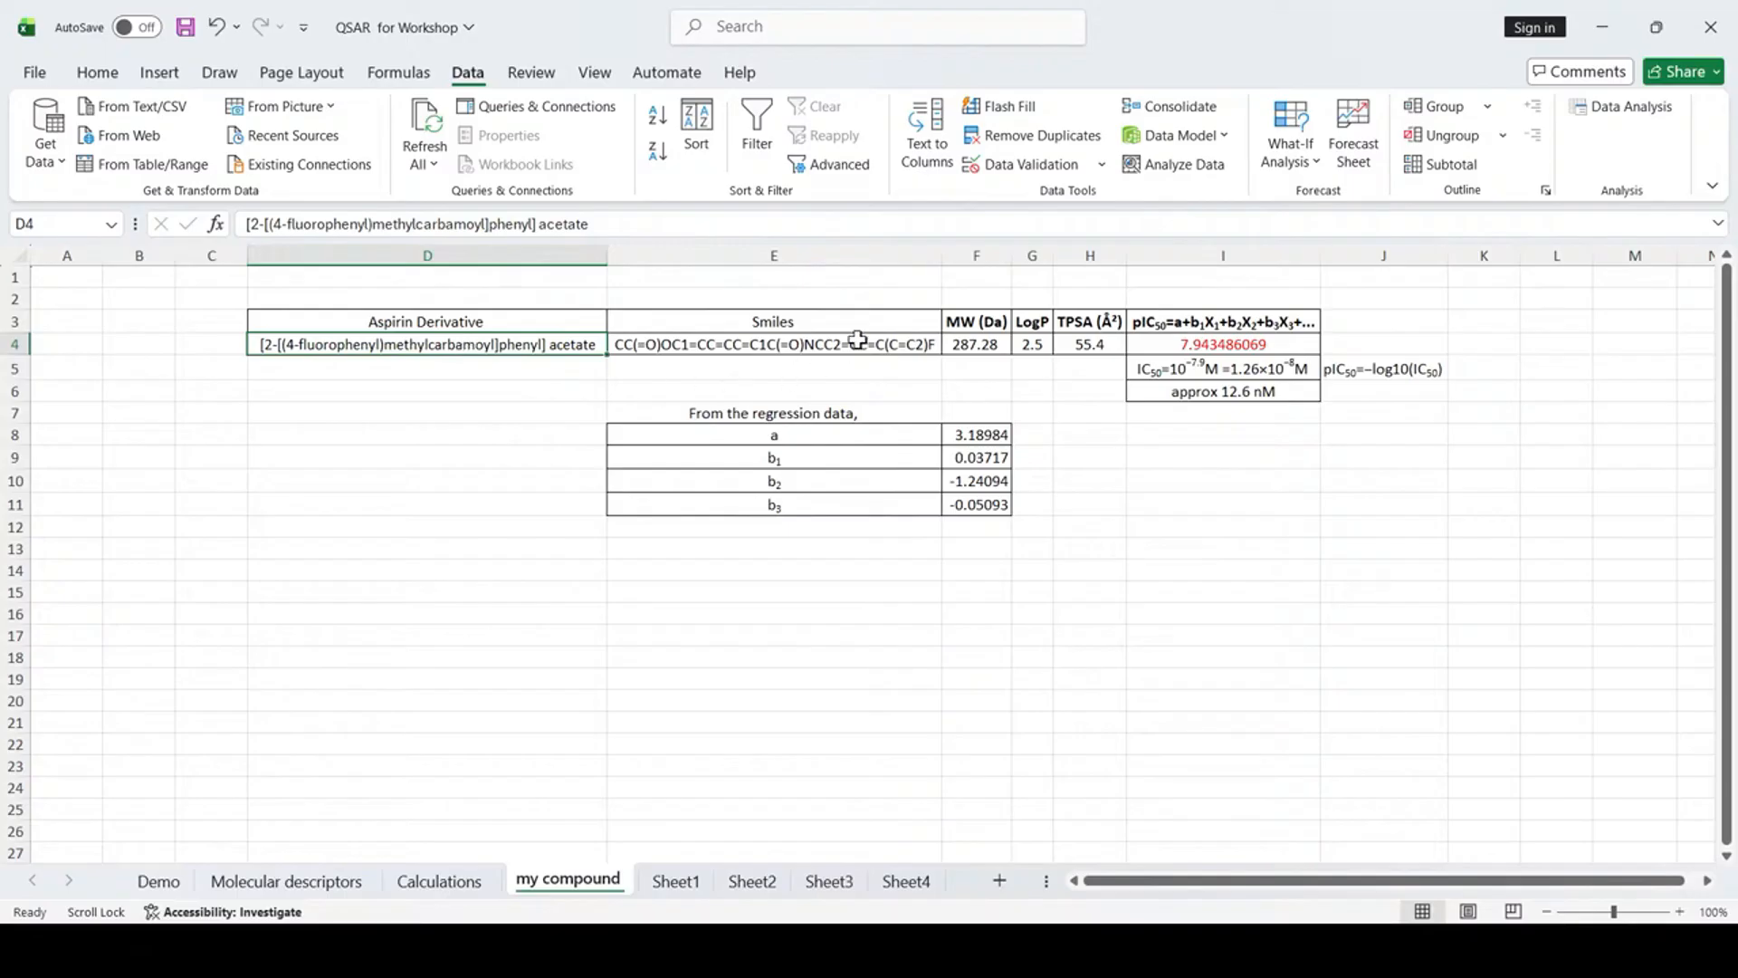
left_click(1150, 391)
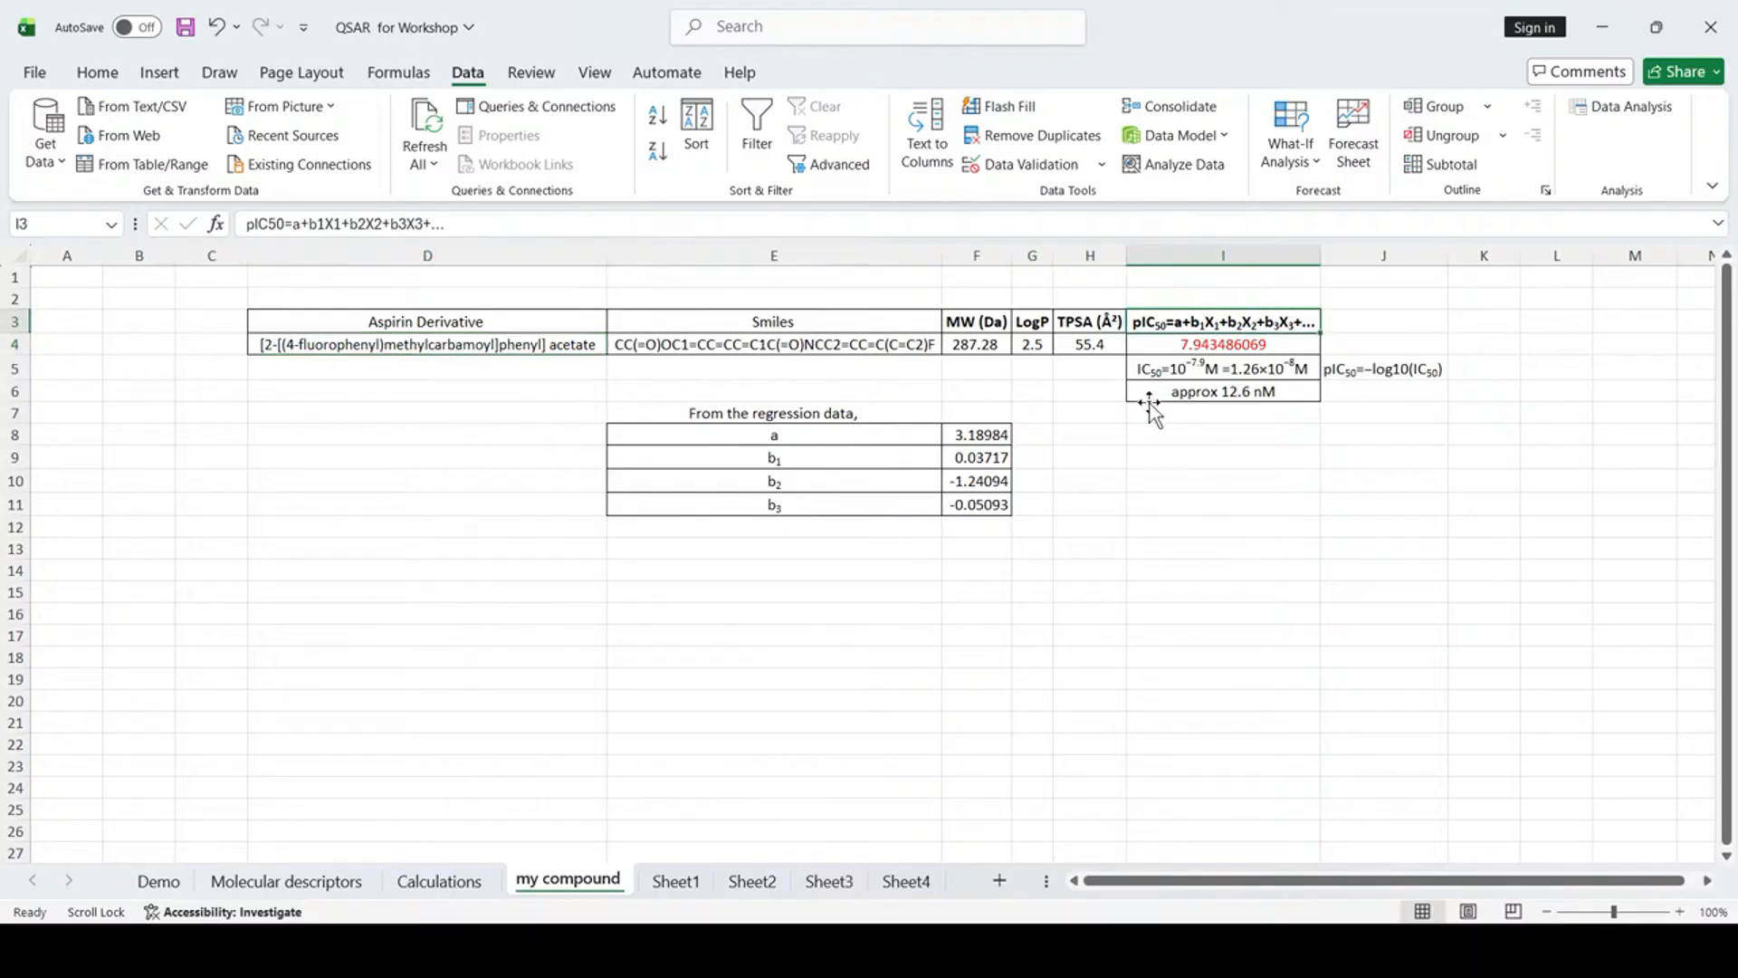
Examine the MW, LogP and TPSA descriptors of the aspirin derivative alongside the regression coefficients on the my compound sheet.
left_click(978, 343)
left_click(1029, 344)
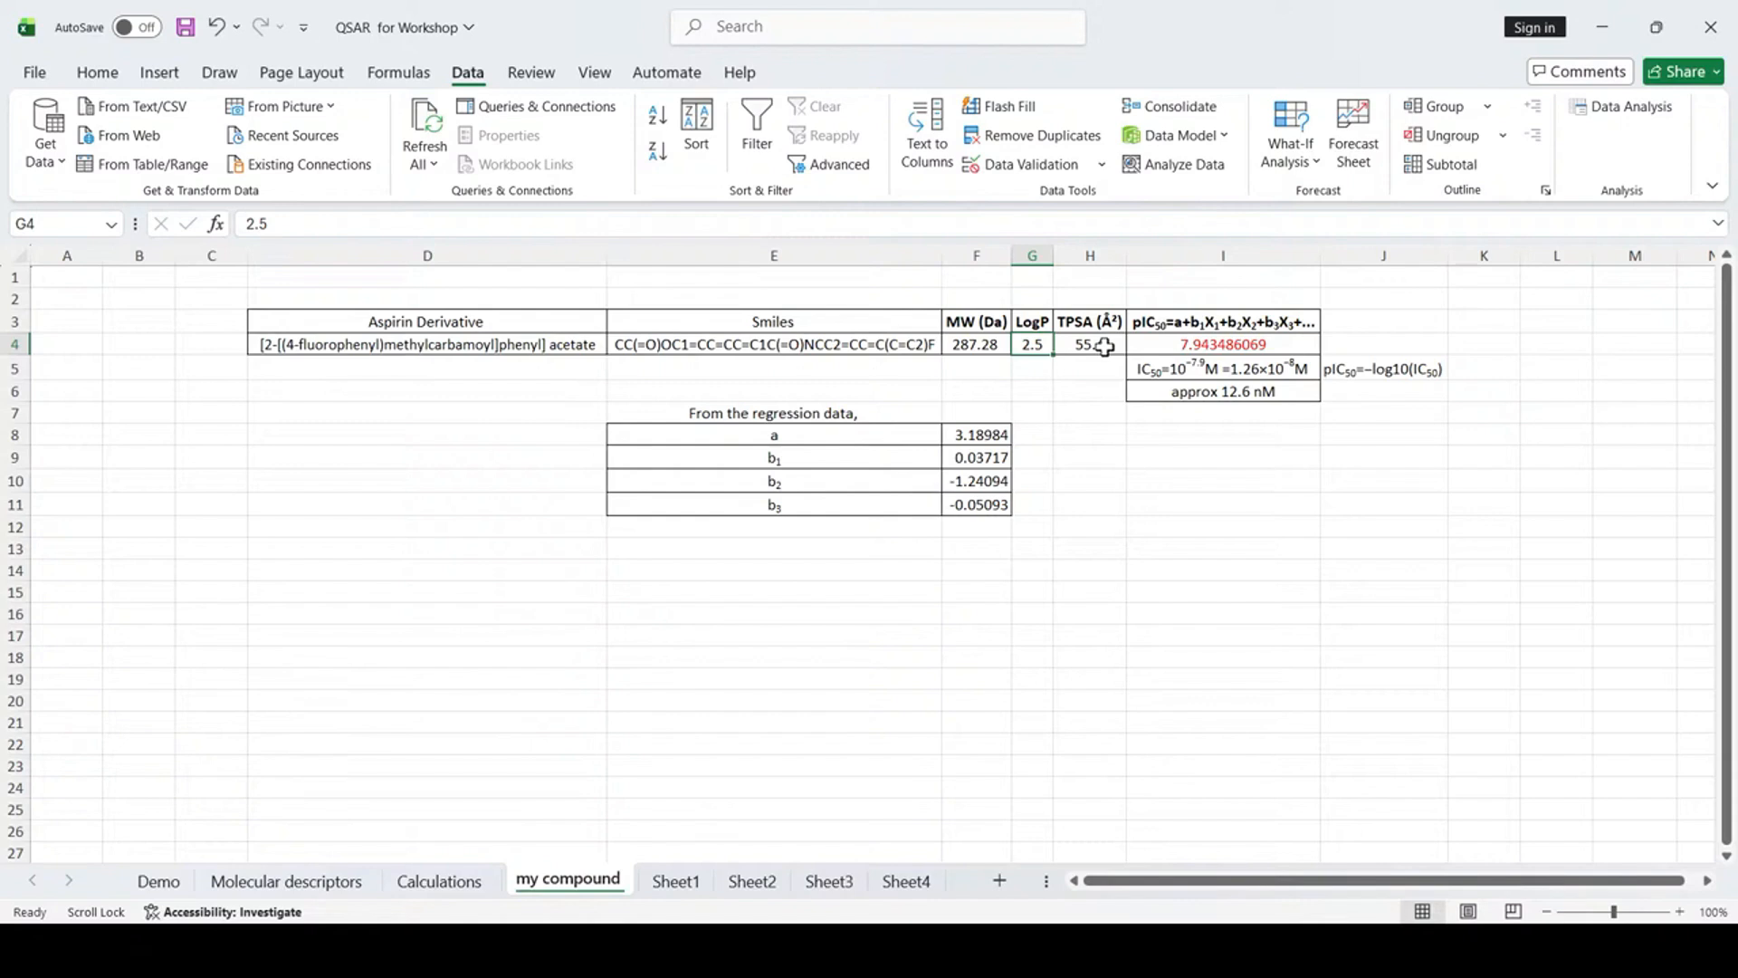
left_click(1123, 479)
left_click(974, 330)
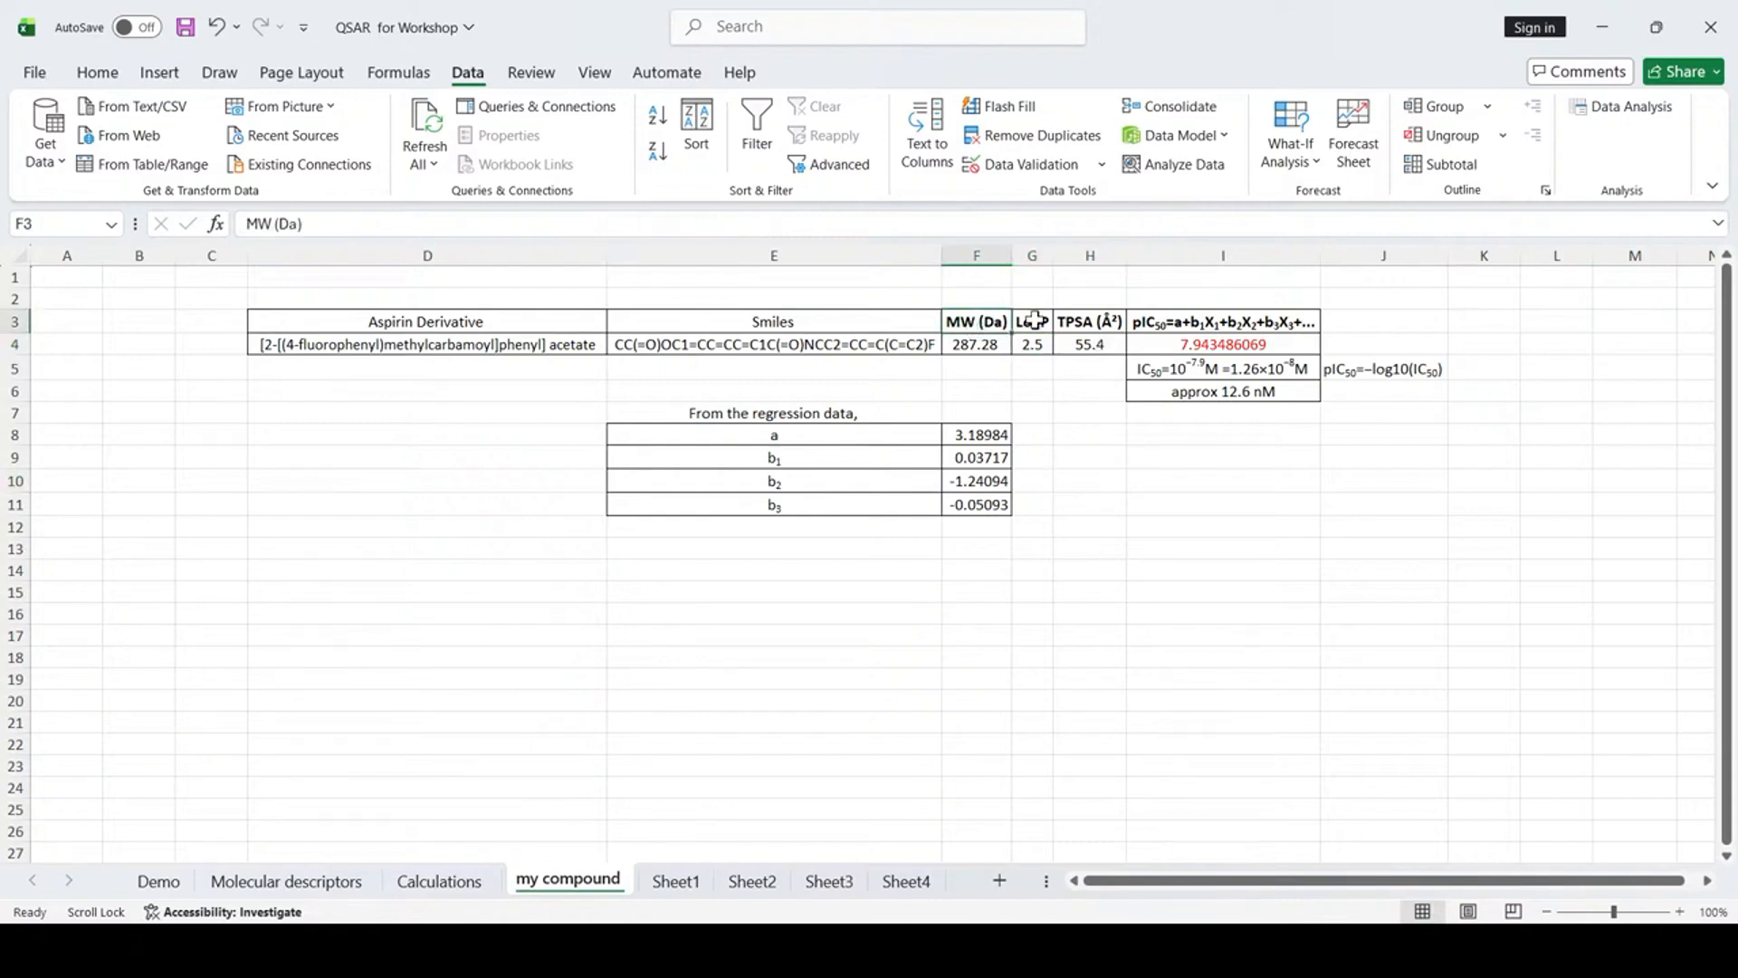
double_click(1034, 320)
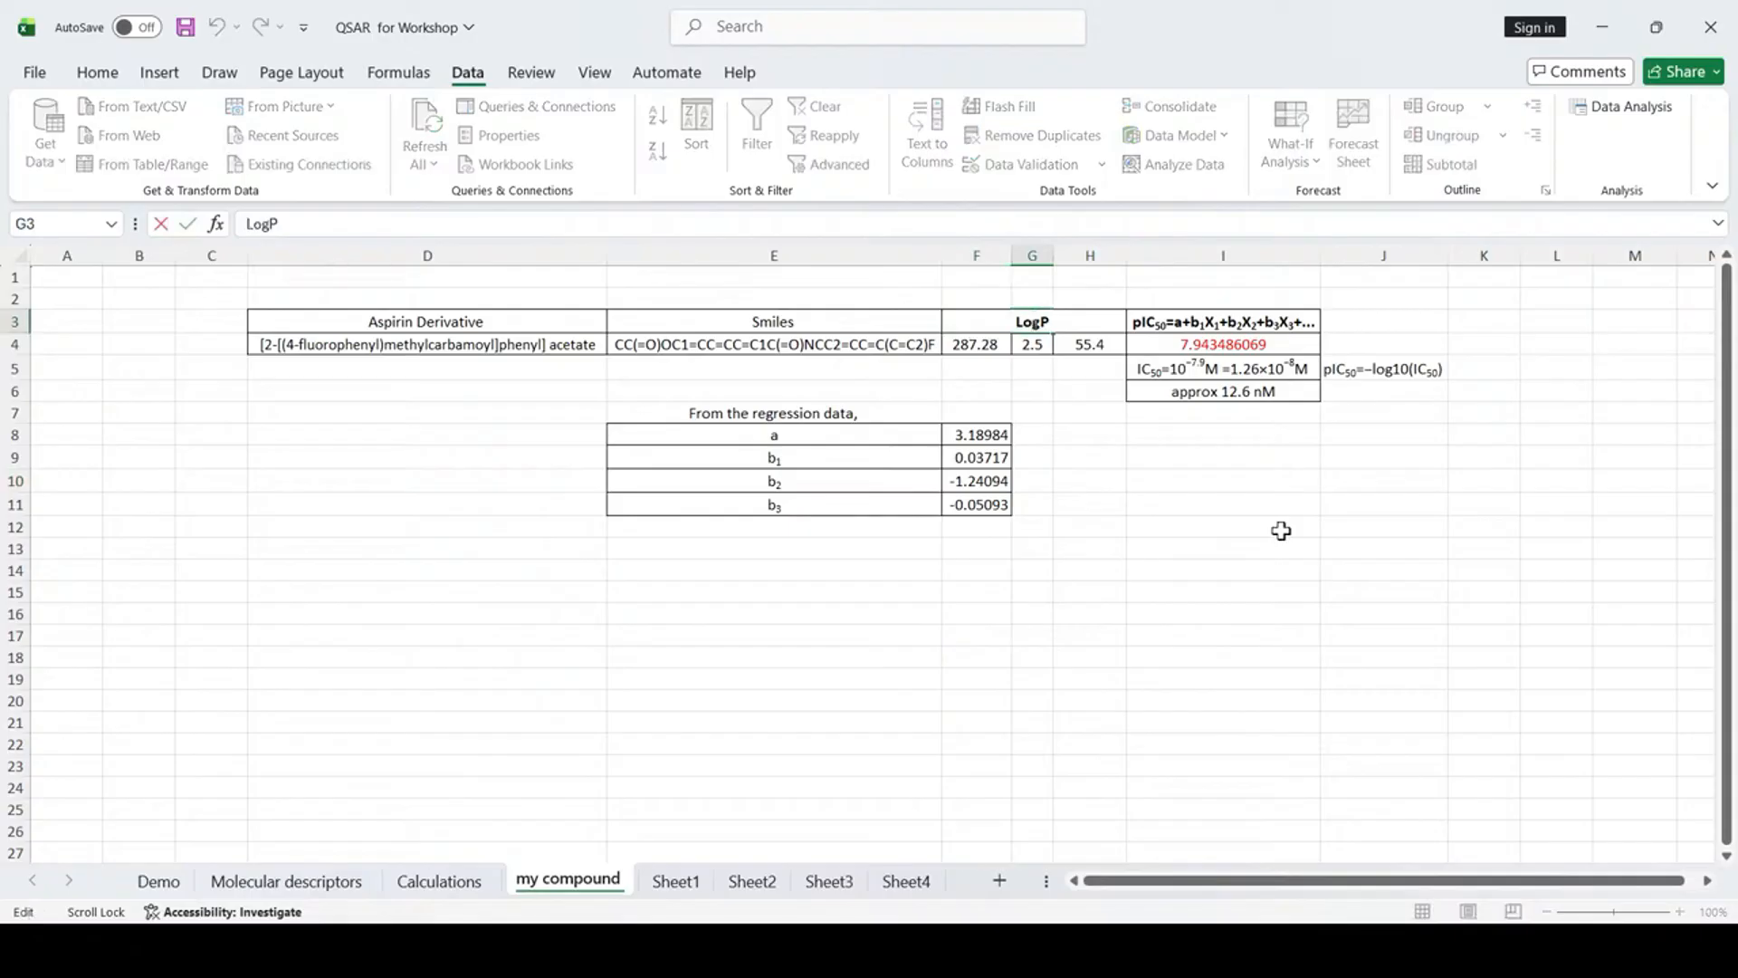
key("Return")
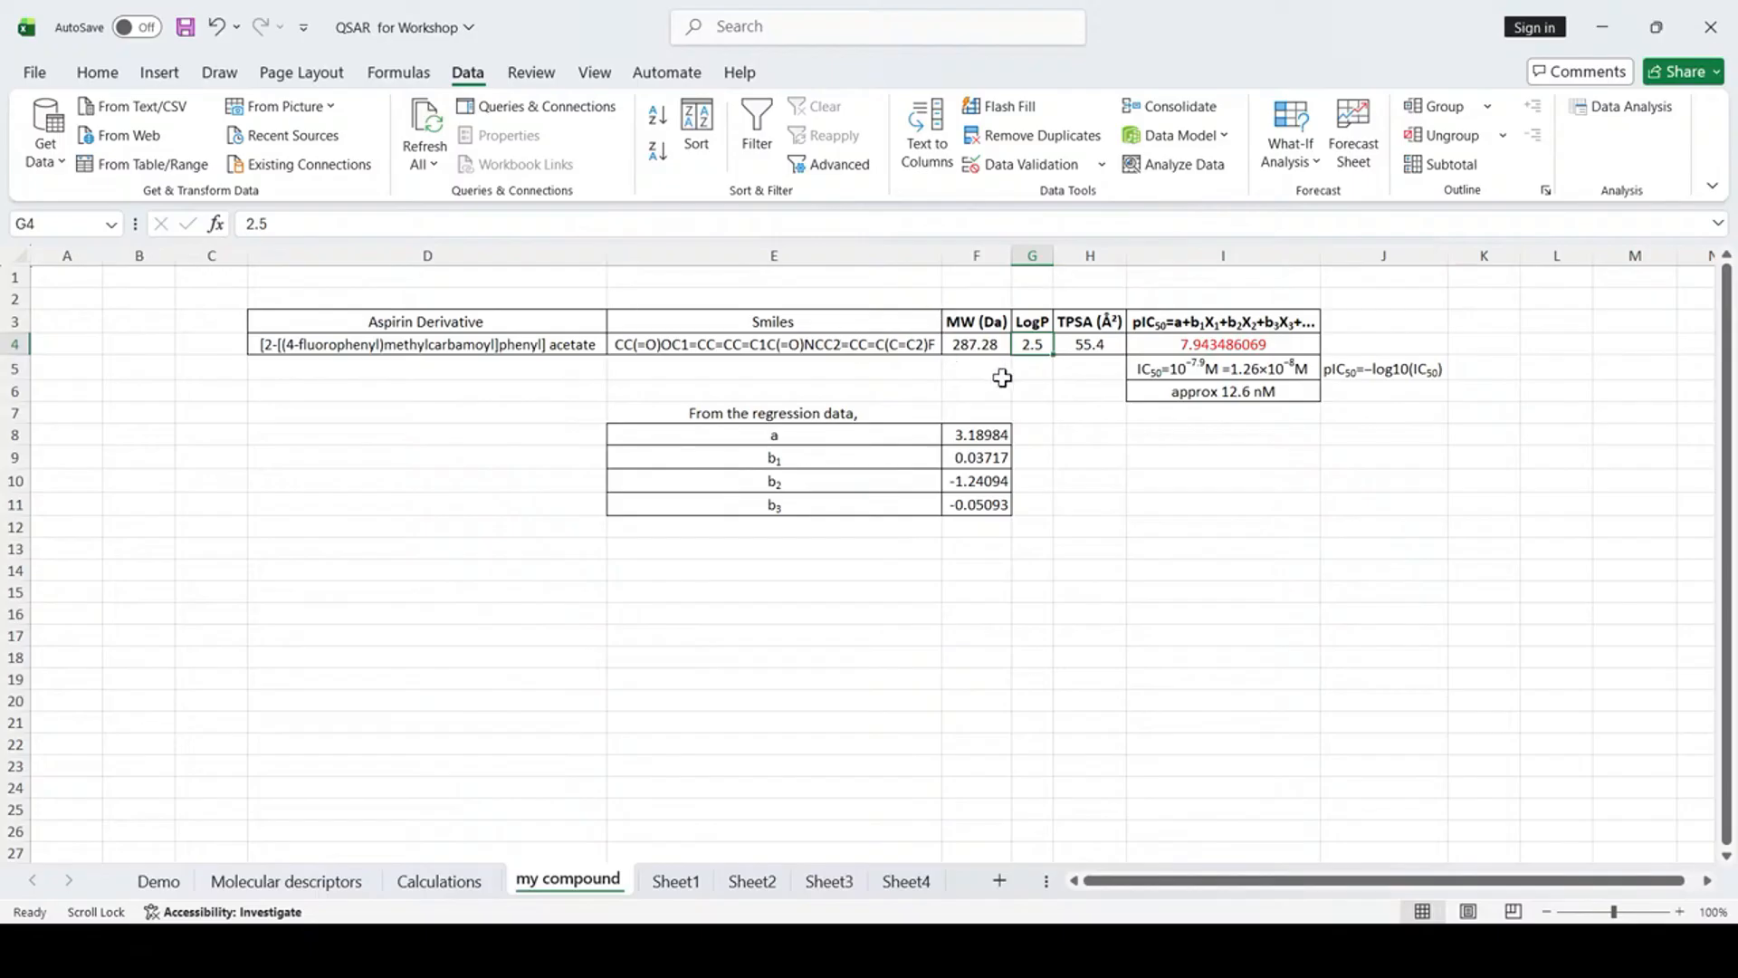
left_click(1403, 500)
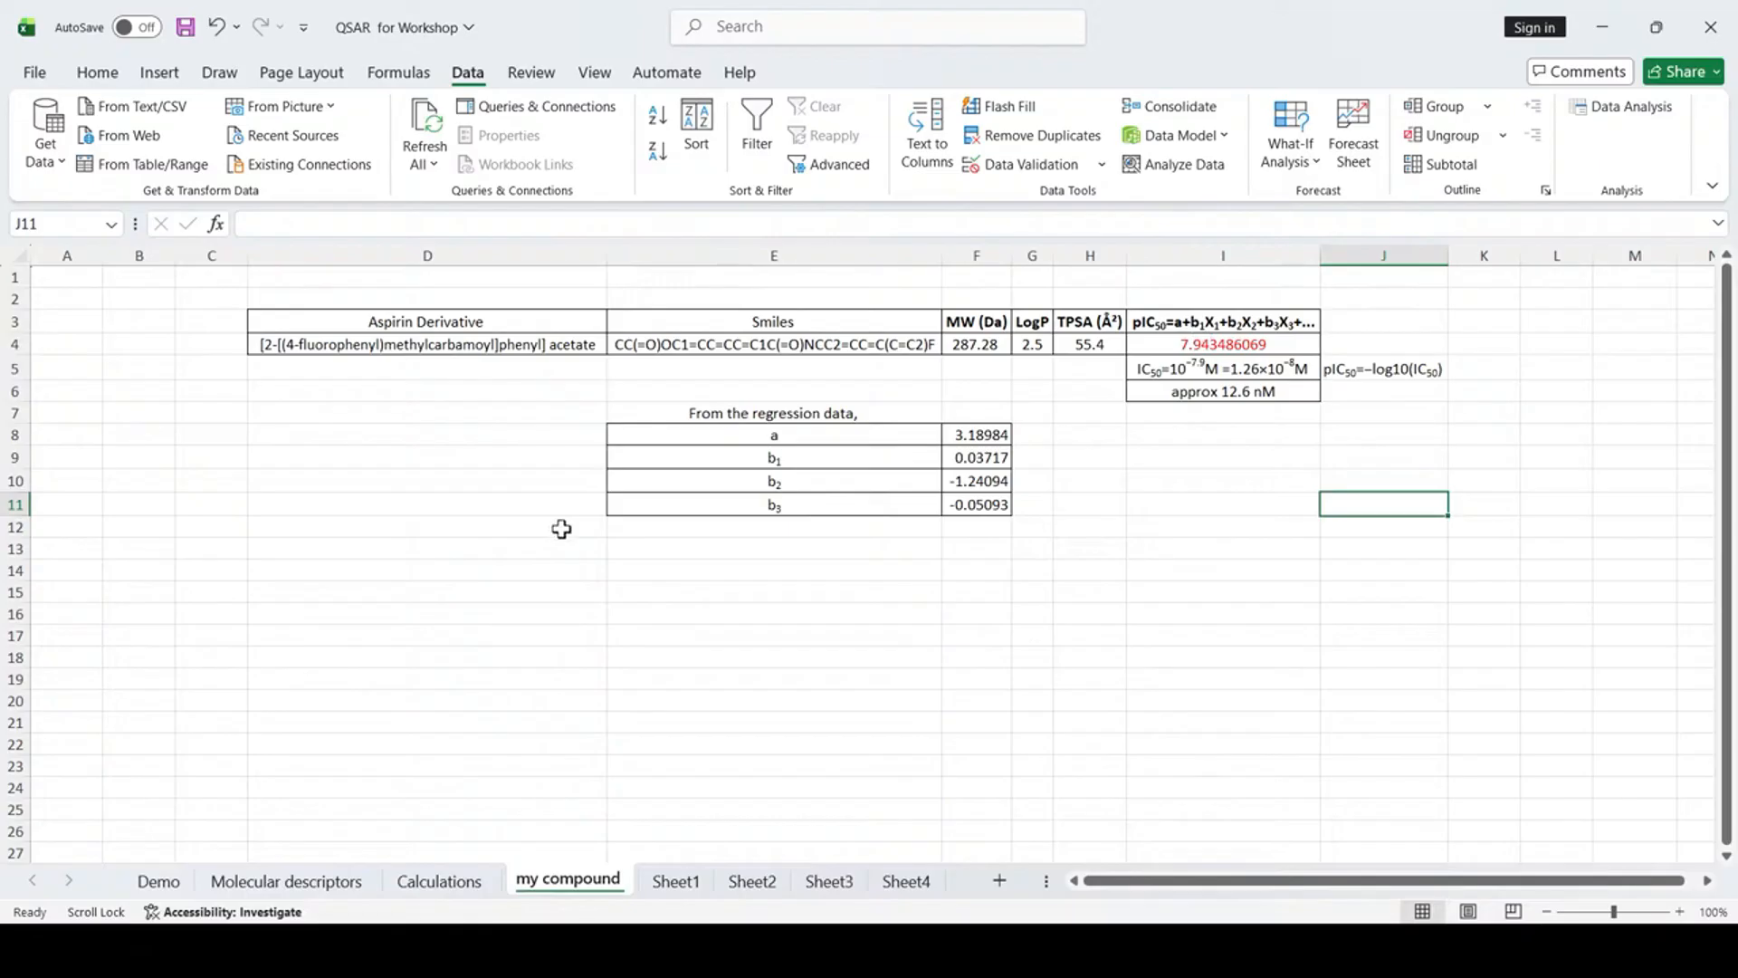
Examine the regression coefficients a, b1, b2 and b3 in E8:E11 and the aspirin derivative's pIC50 formula in I4.
left_click(815, 438)
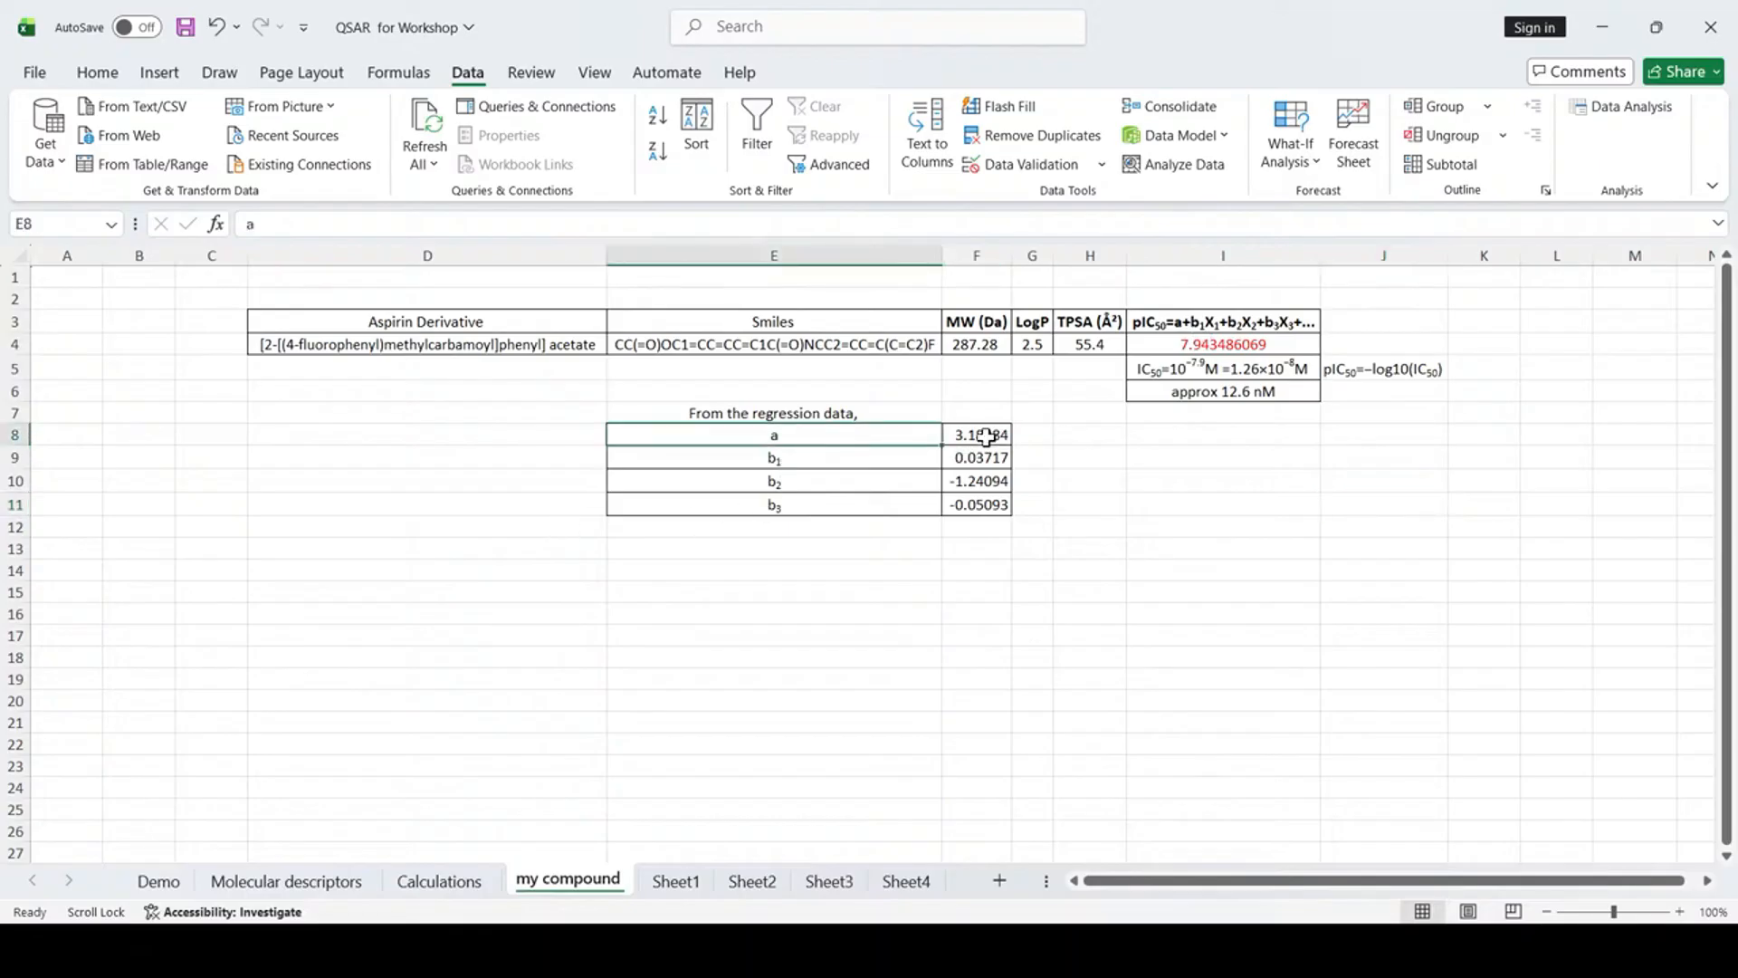
left_click(839, 463)
left_click(843, 486)
left_click(810, 512)
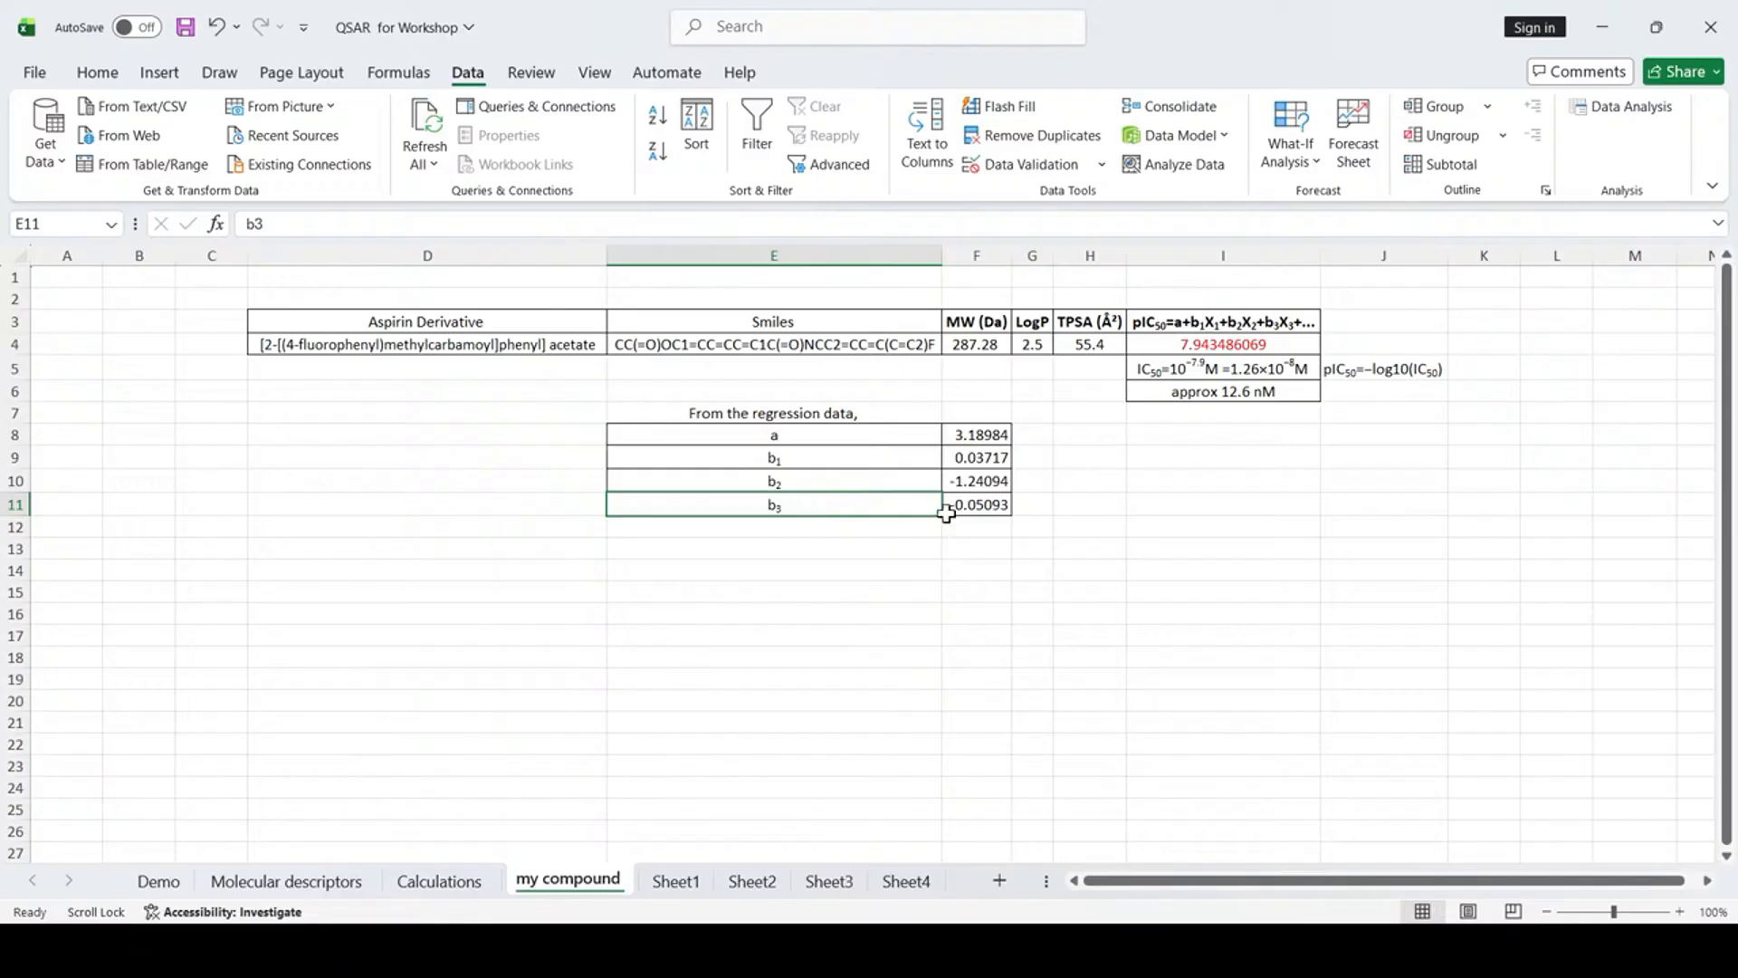
left_click(1342, 534)
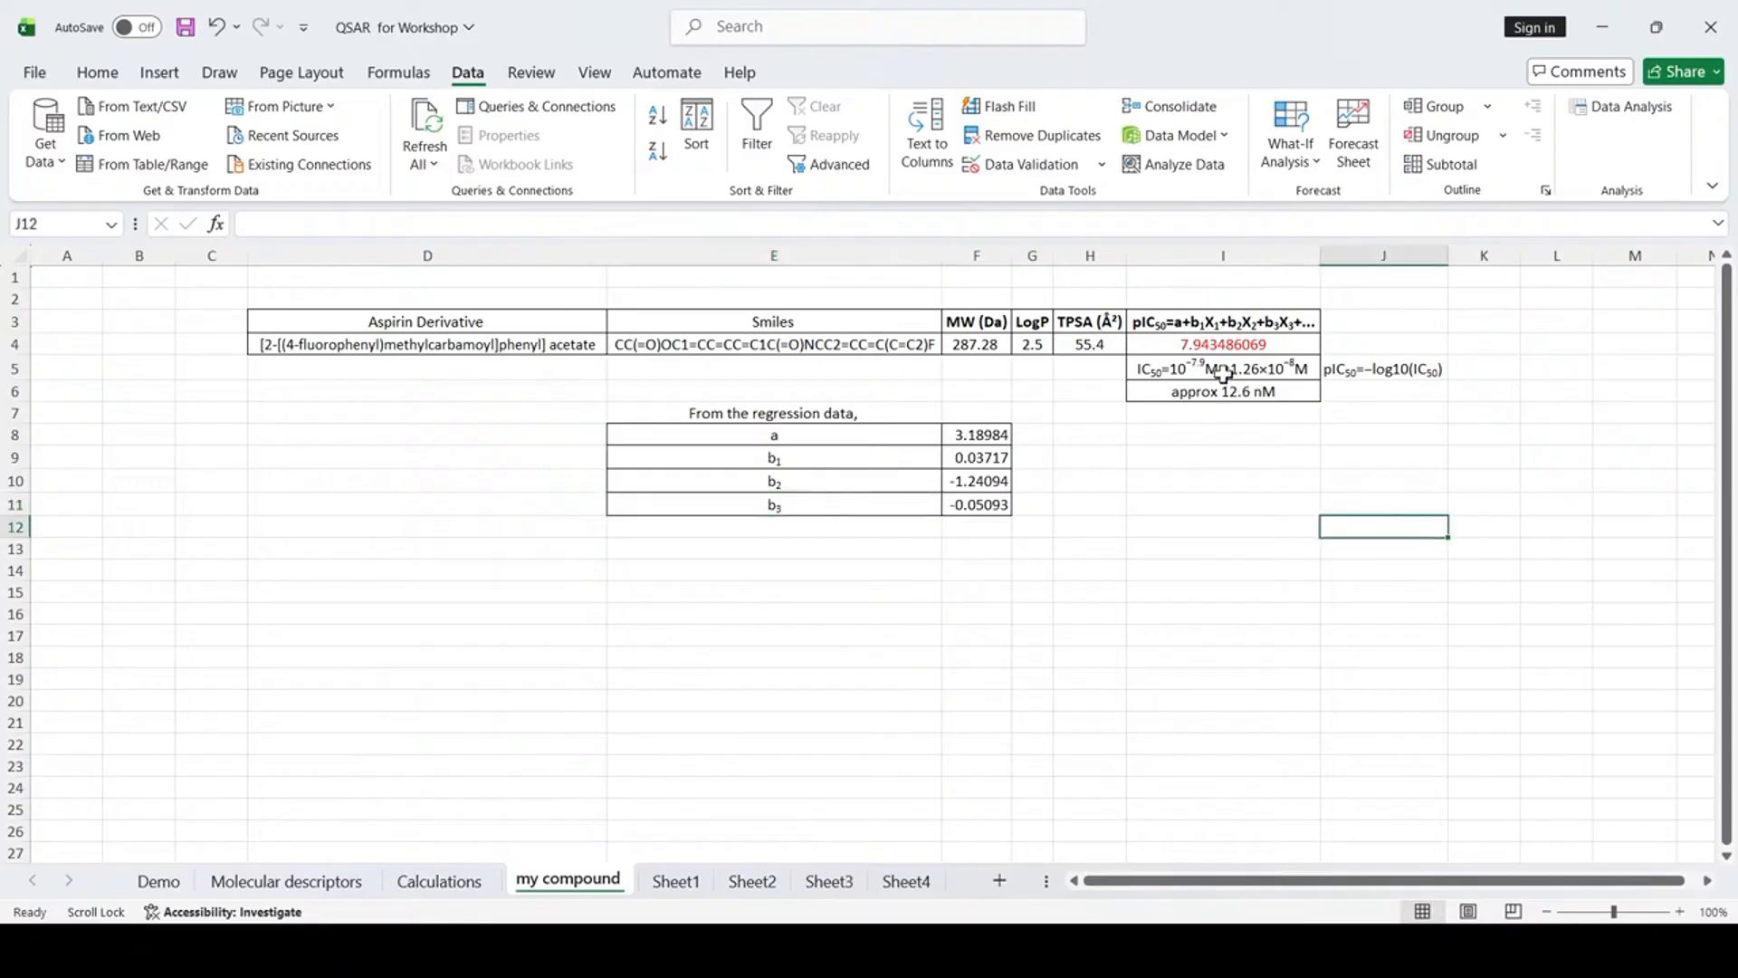
left_click(1211, 345)
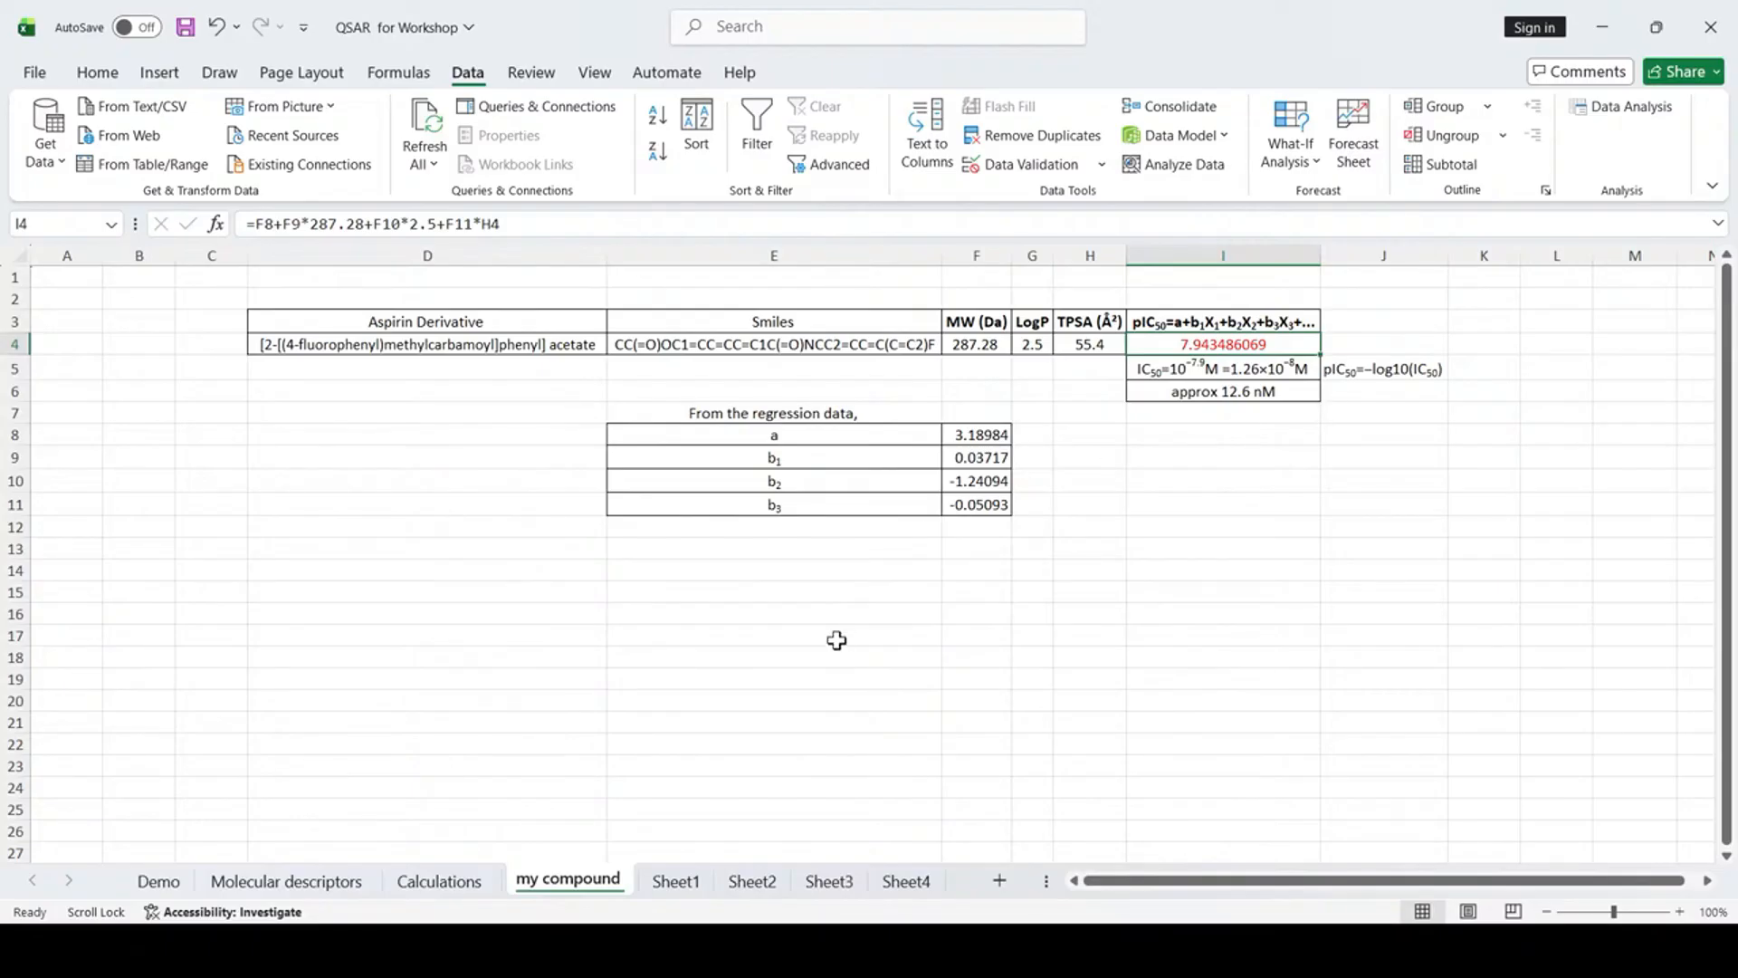
Compare the pIC50 tables and regression coefficients on the Calculations sheet with the aspirin derivative's prediction on the my compound sheet.
left_click(318, 886)
left_click(427, 886)
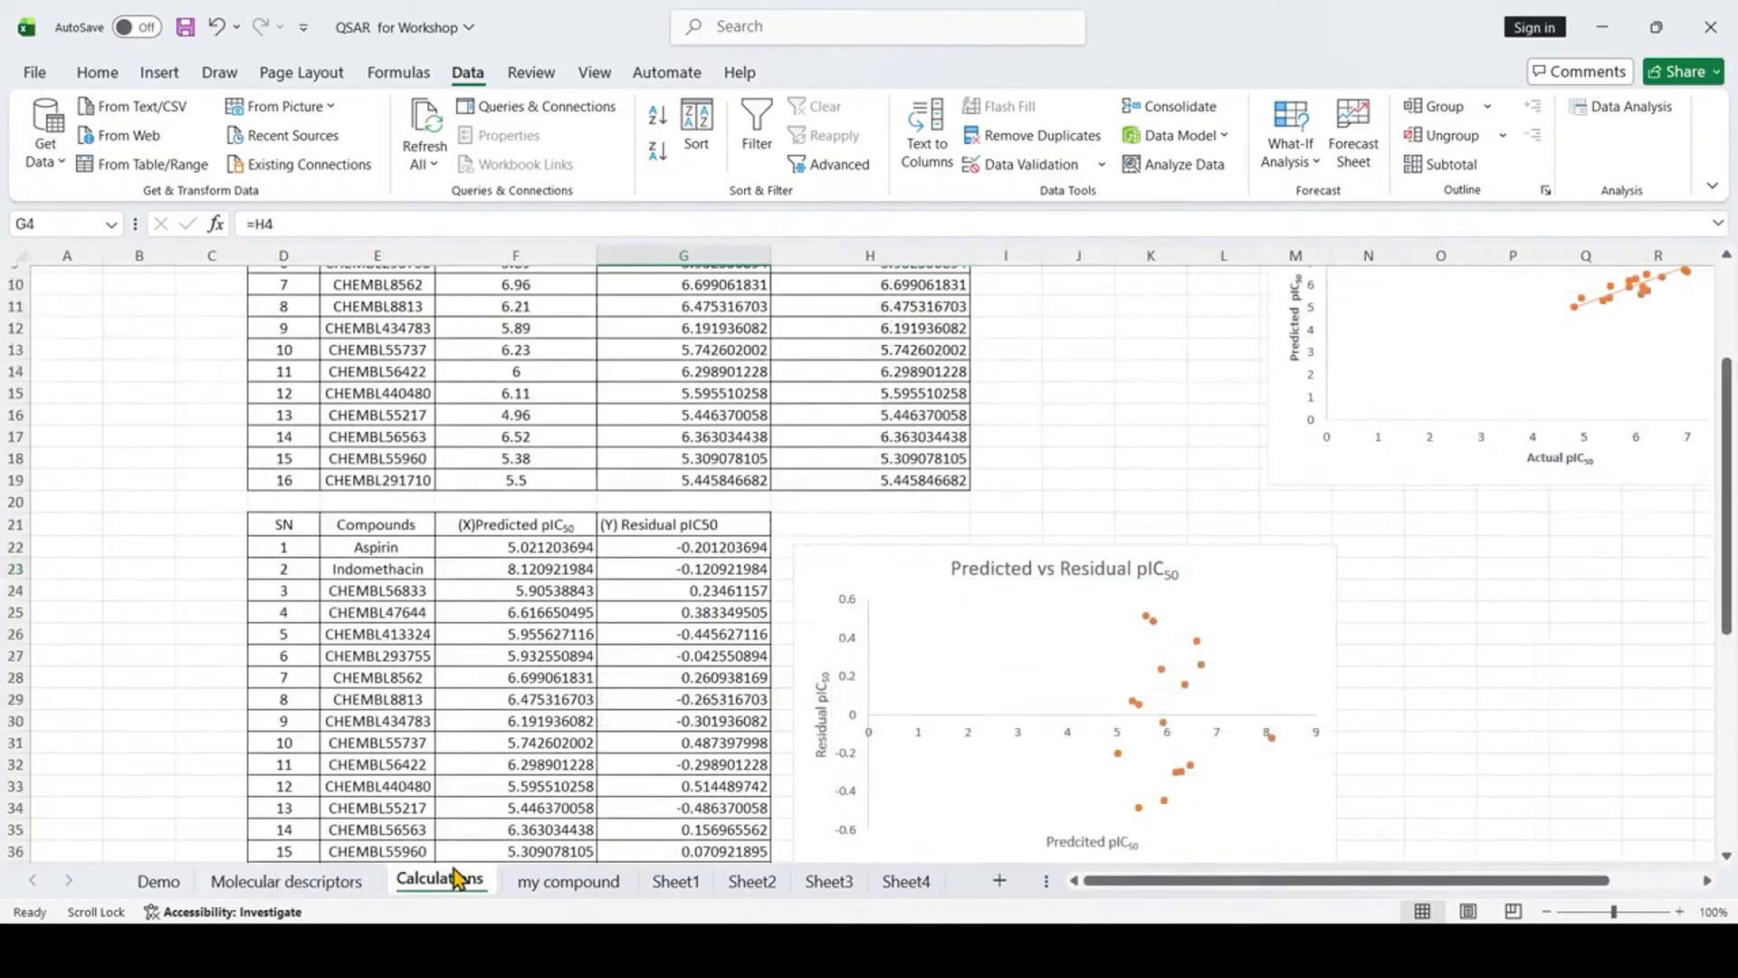
scroll(638, 668, "up", 4)
scroll(638, 669, "up", 1)
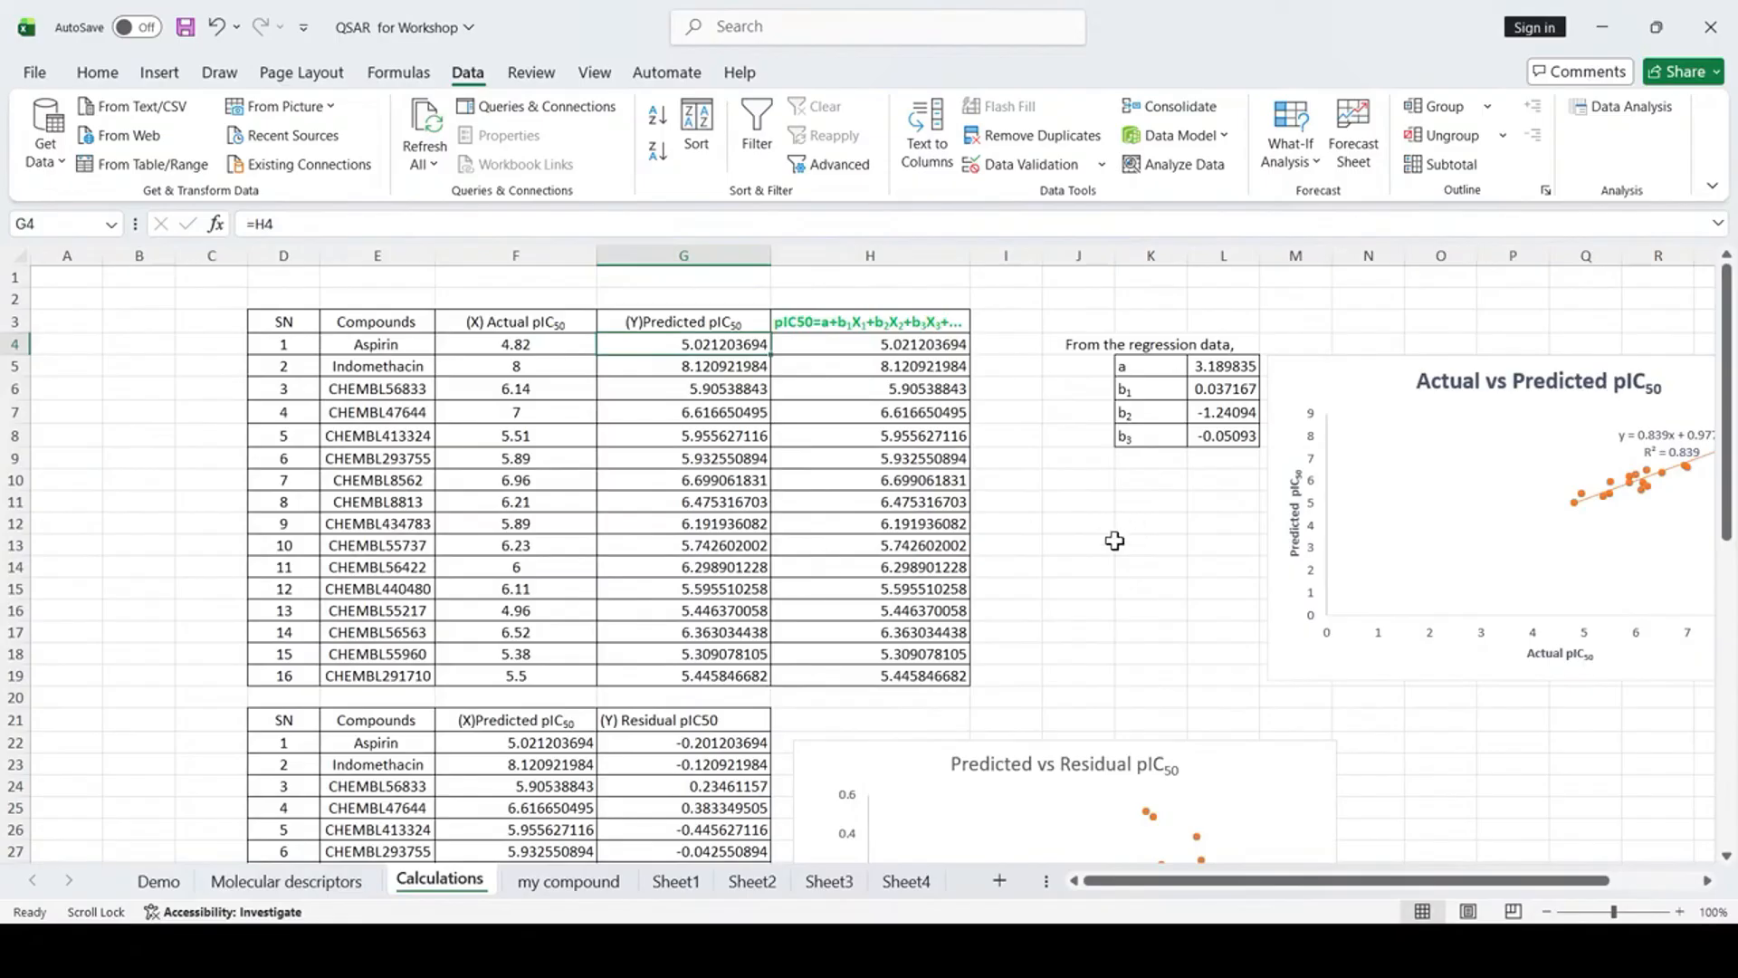
left_click(572, 887)
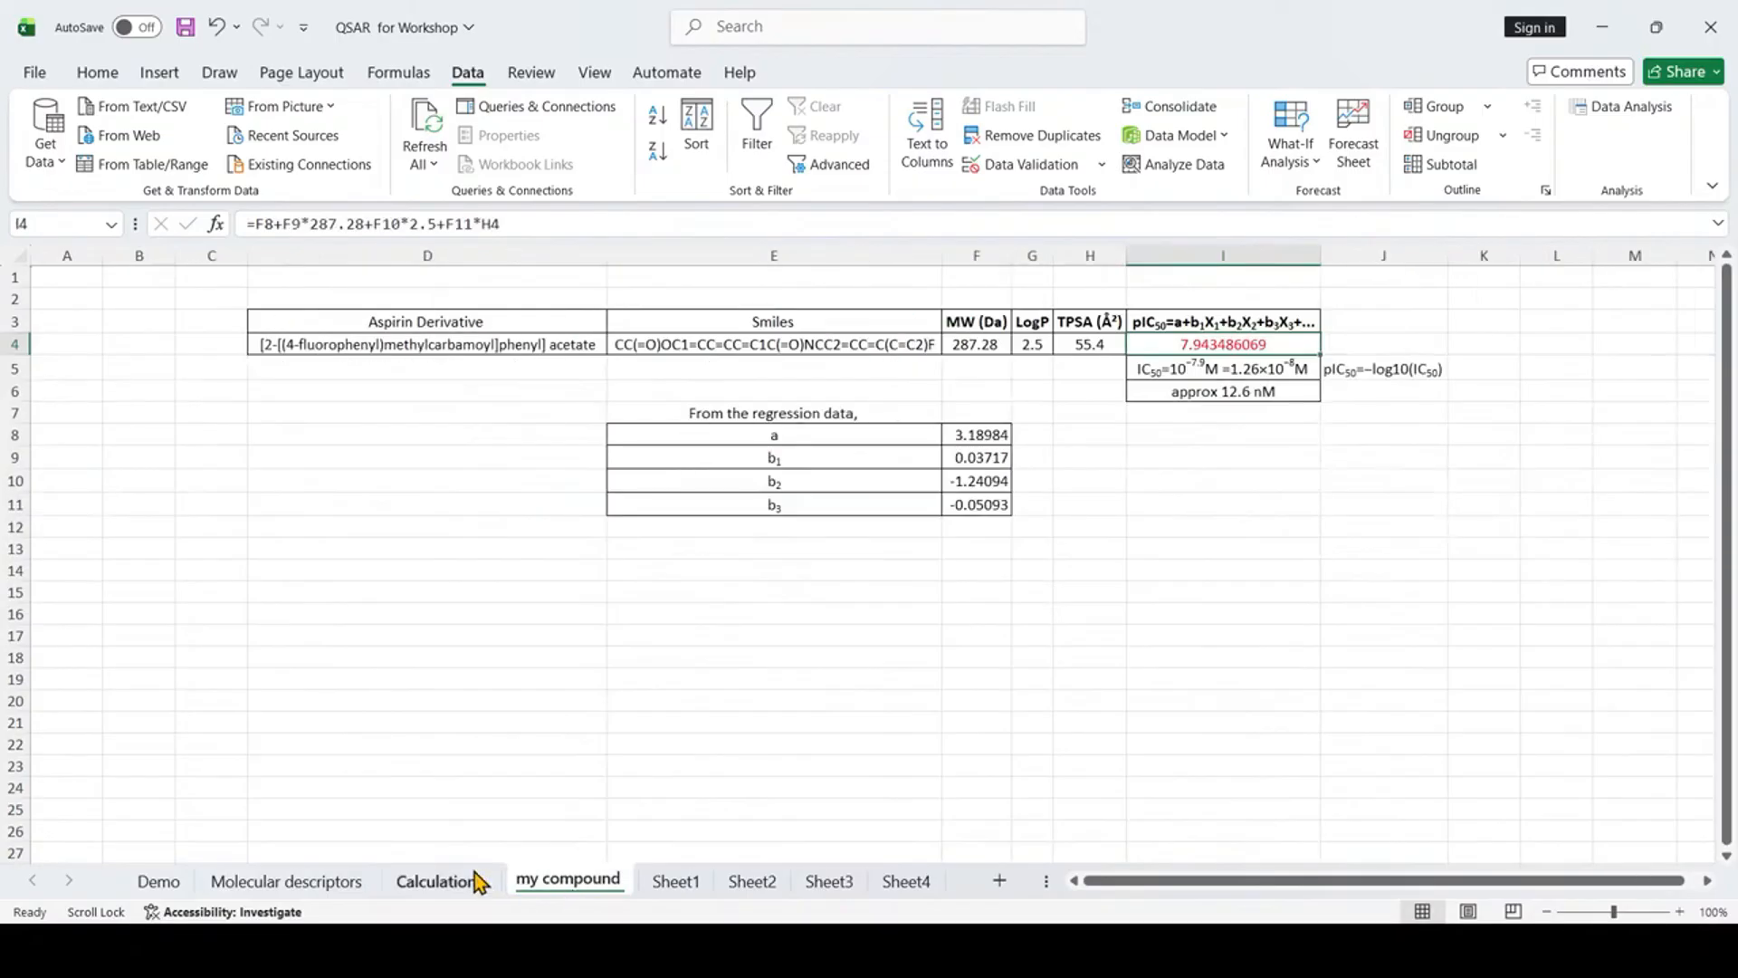
Review the actual pIC50 column from F3 to F19 on the Calculations sheet, including Indomethacin's value in F5.
left_click(433, 880)
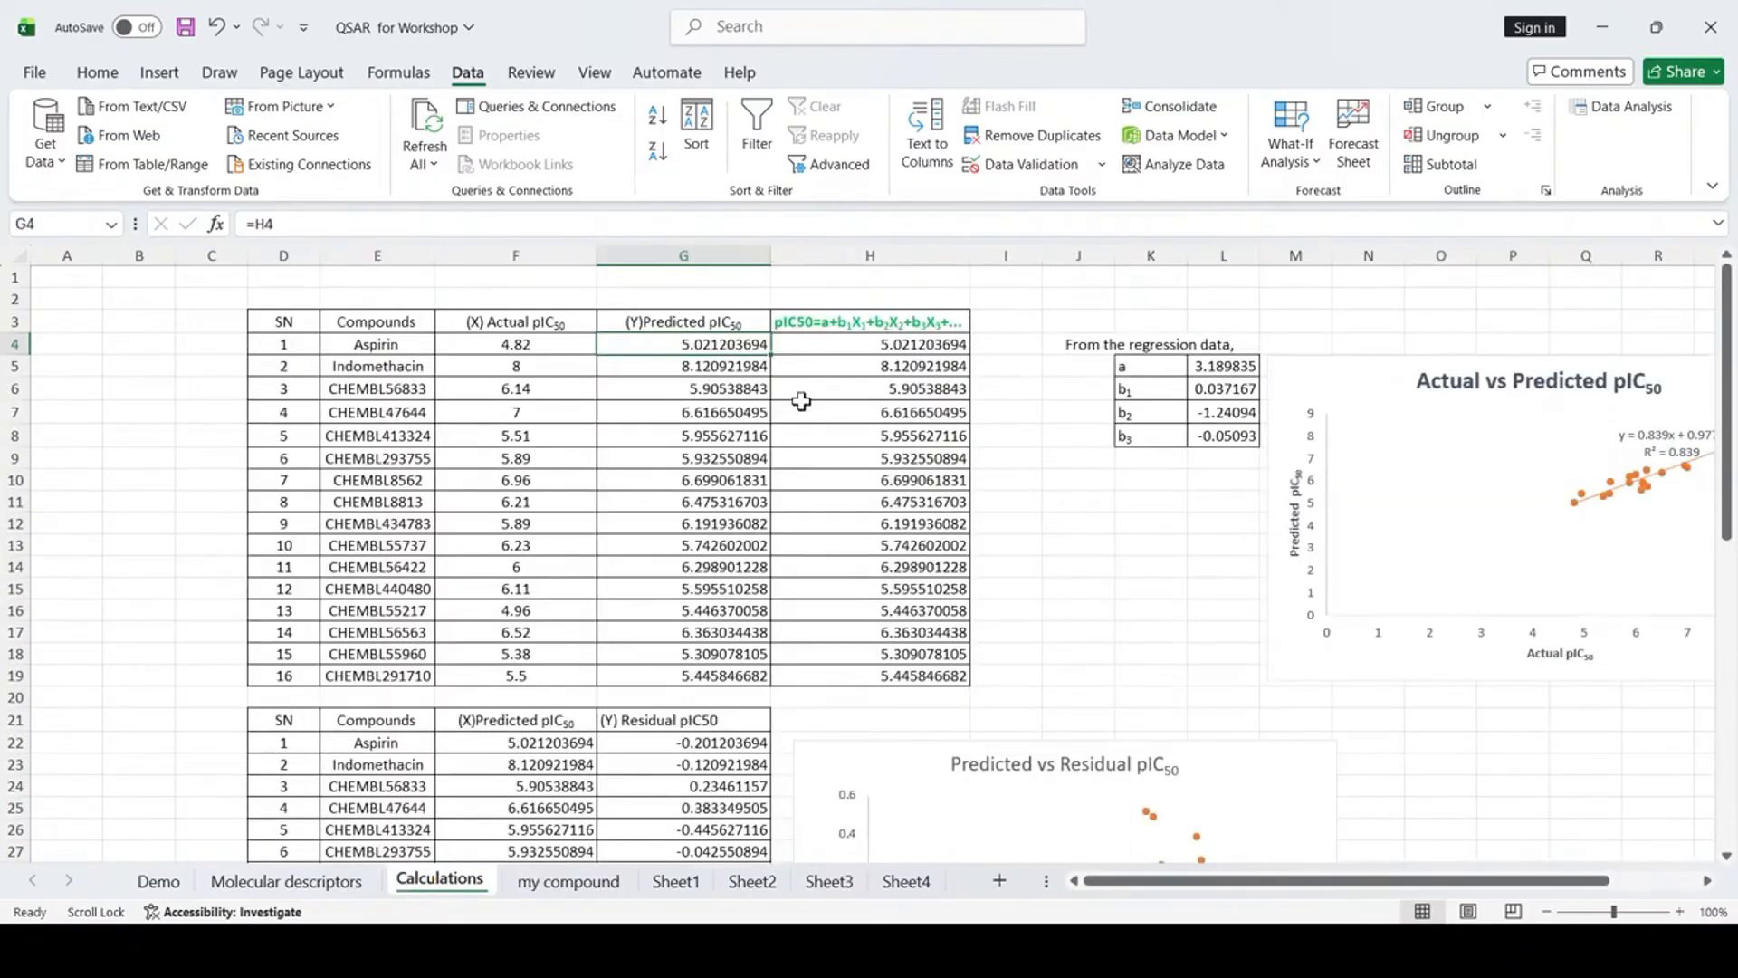
left_click(542, 323)
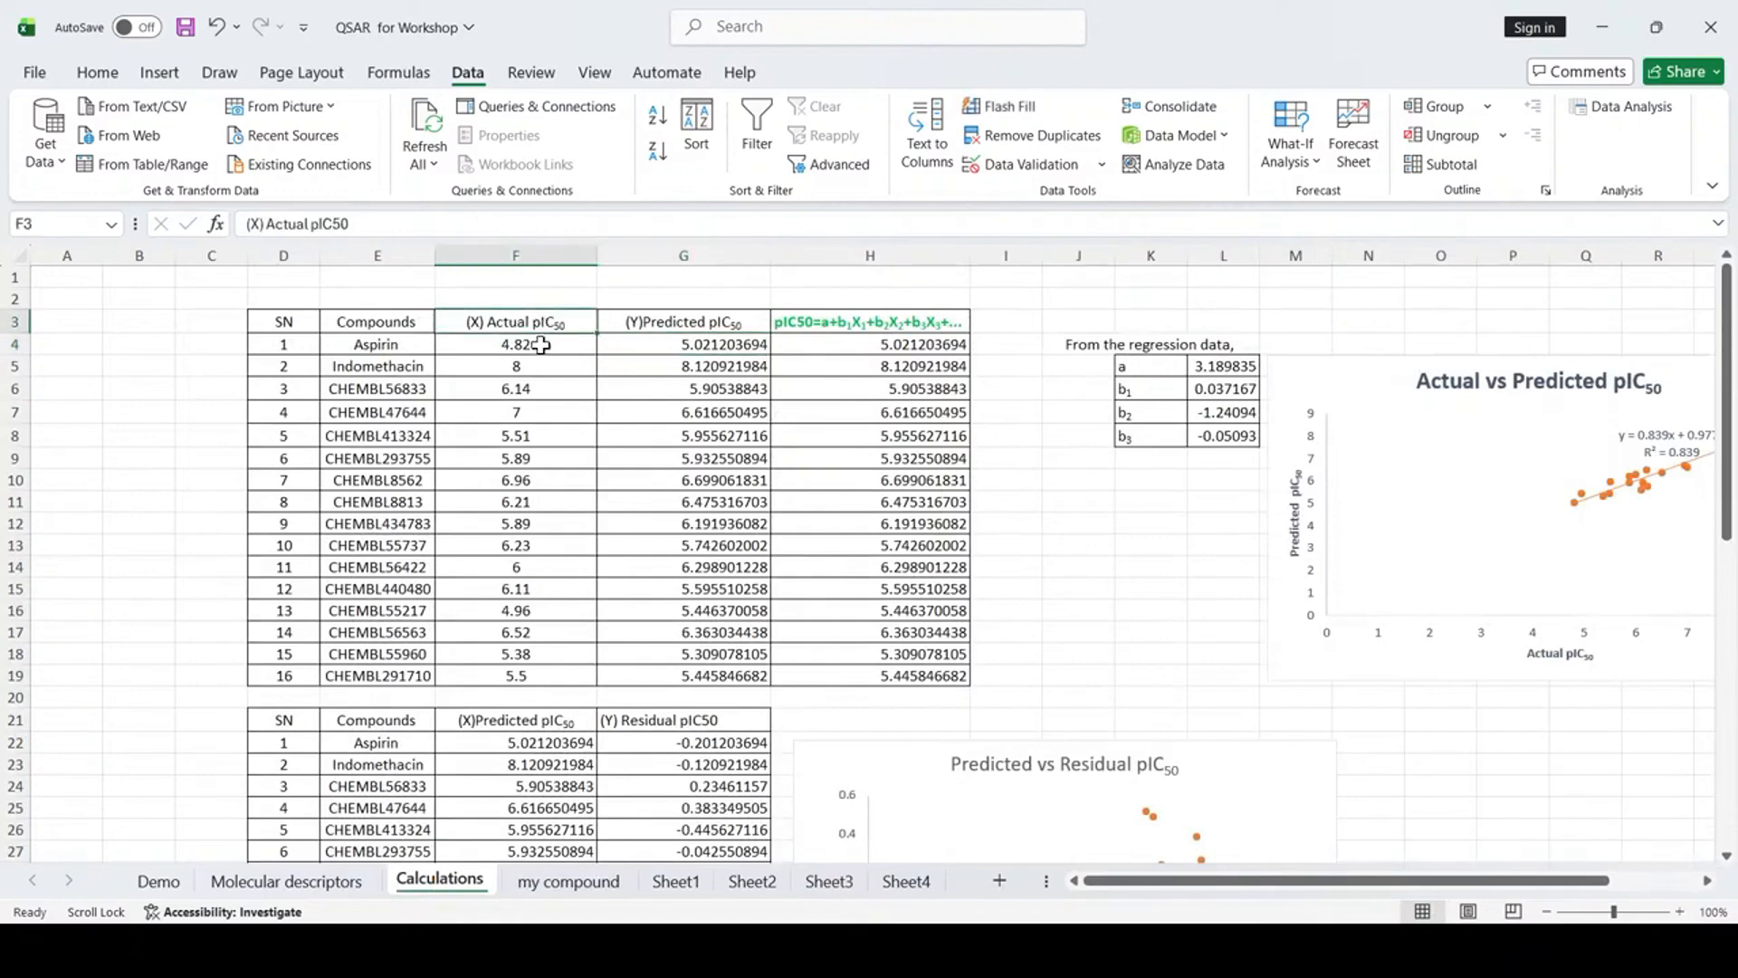
left_click(545, 346)
key("ctrl+Down")
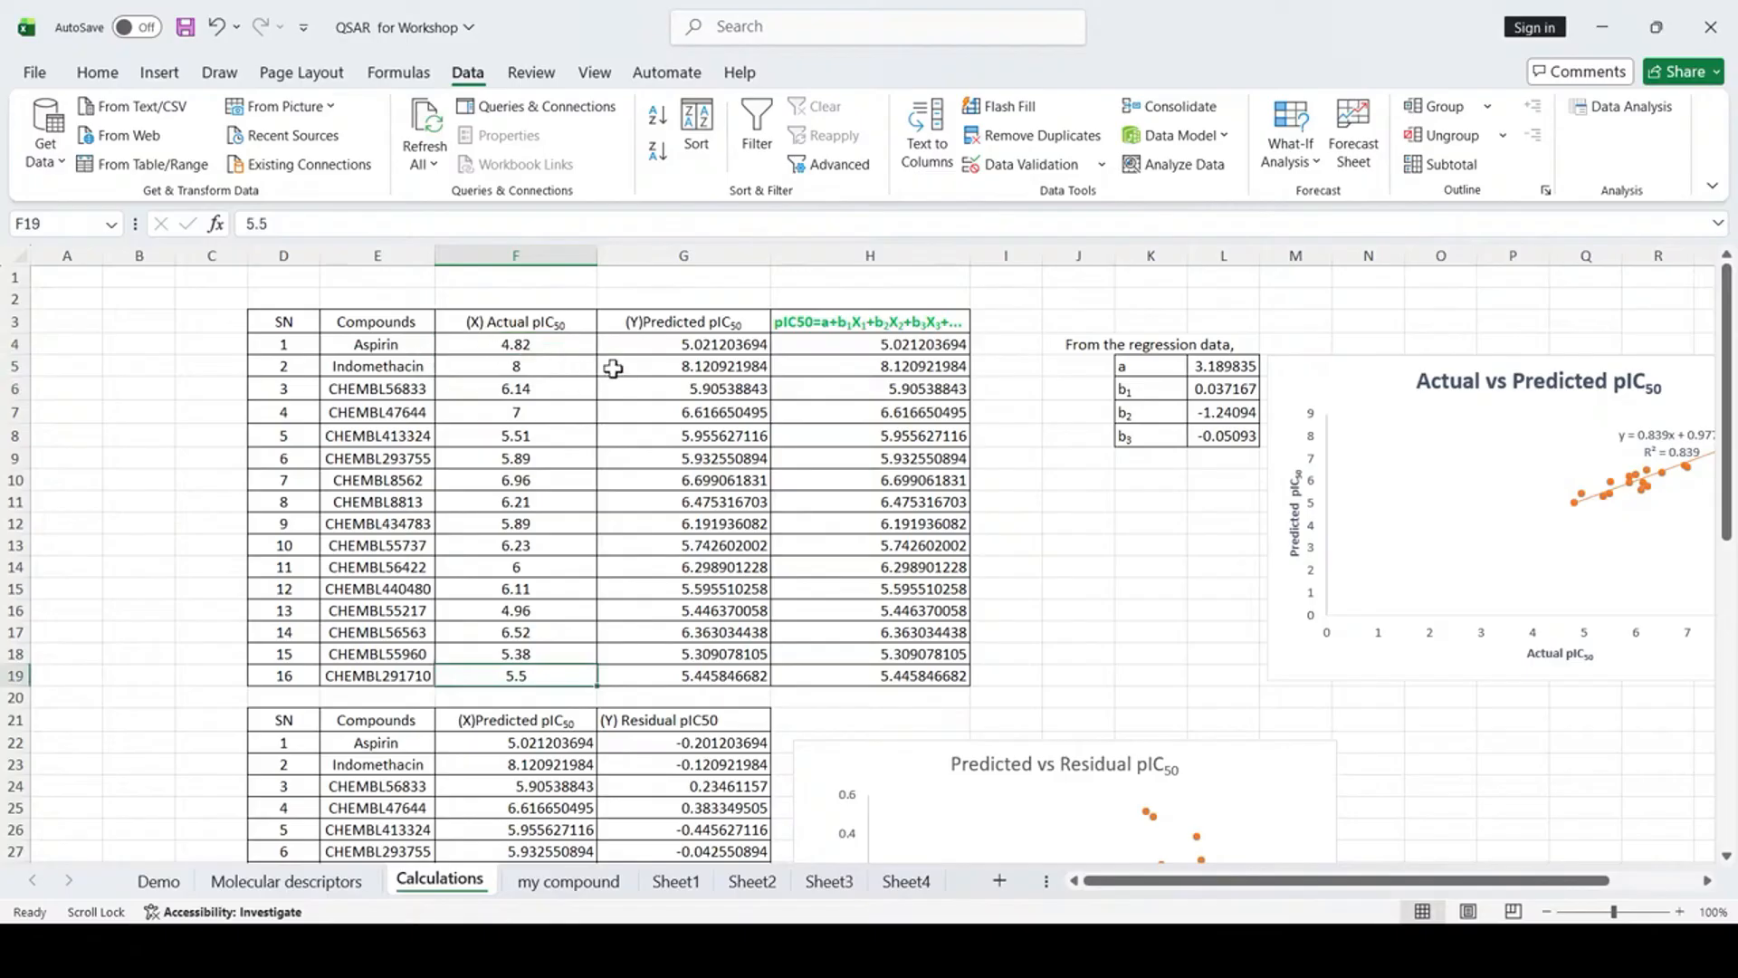
left_click(543, 365)
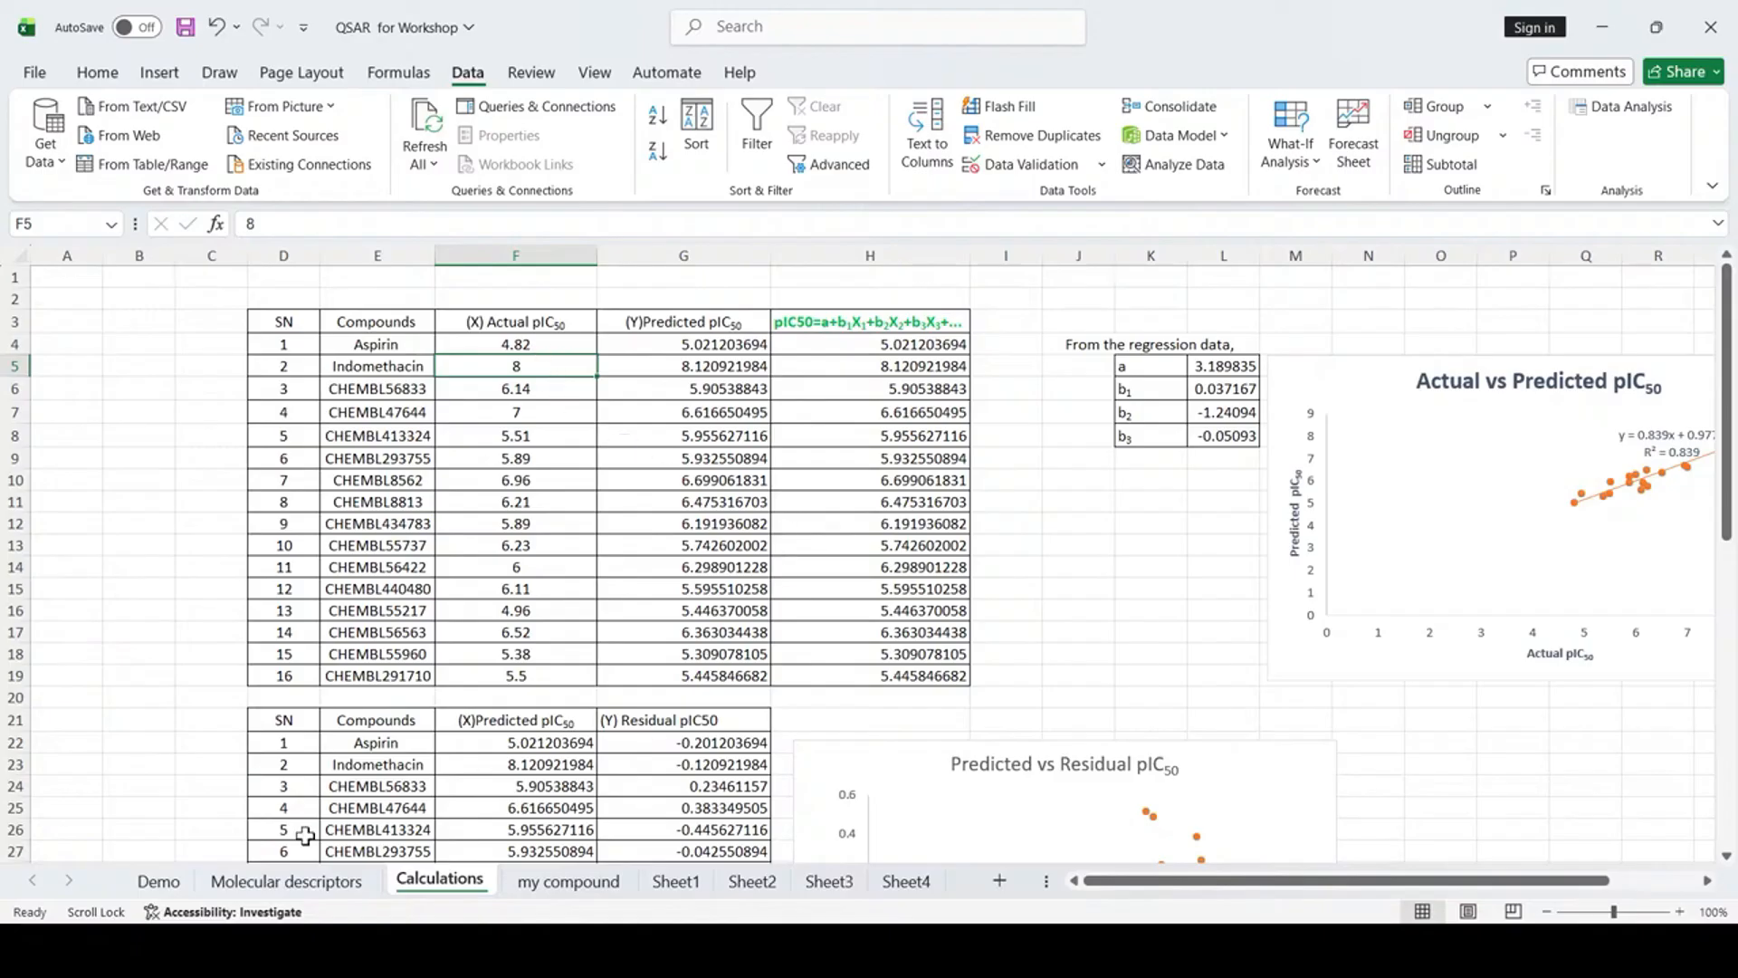
Revisit the Demo, Calculations and my compound sheets, and open the ChEMBL activities link in D26 of the Demo sheet.
left_click(285, 887)
left_click(156, 884)
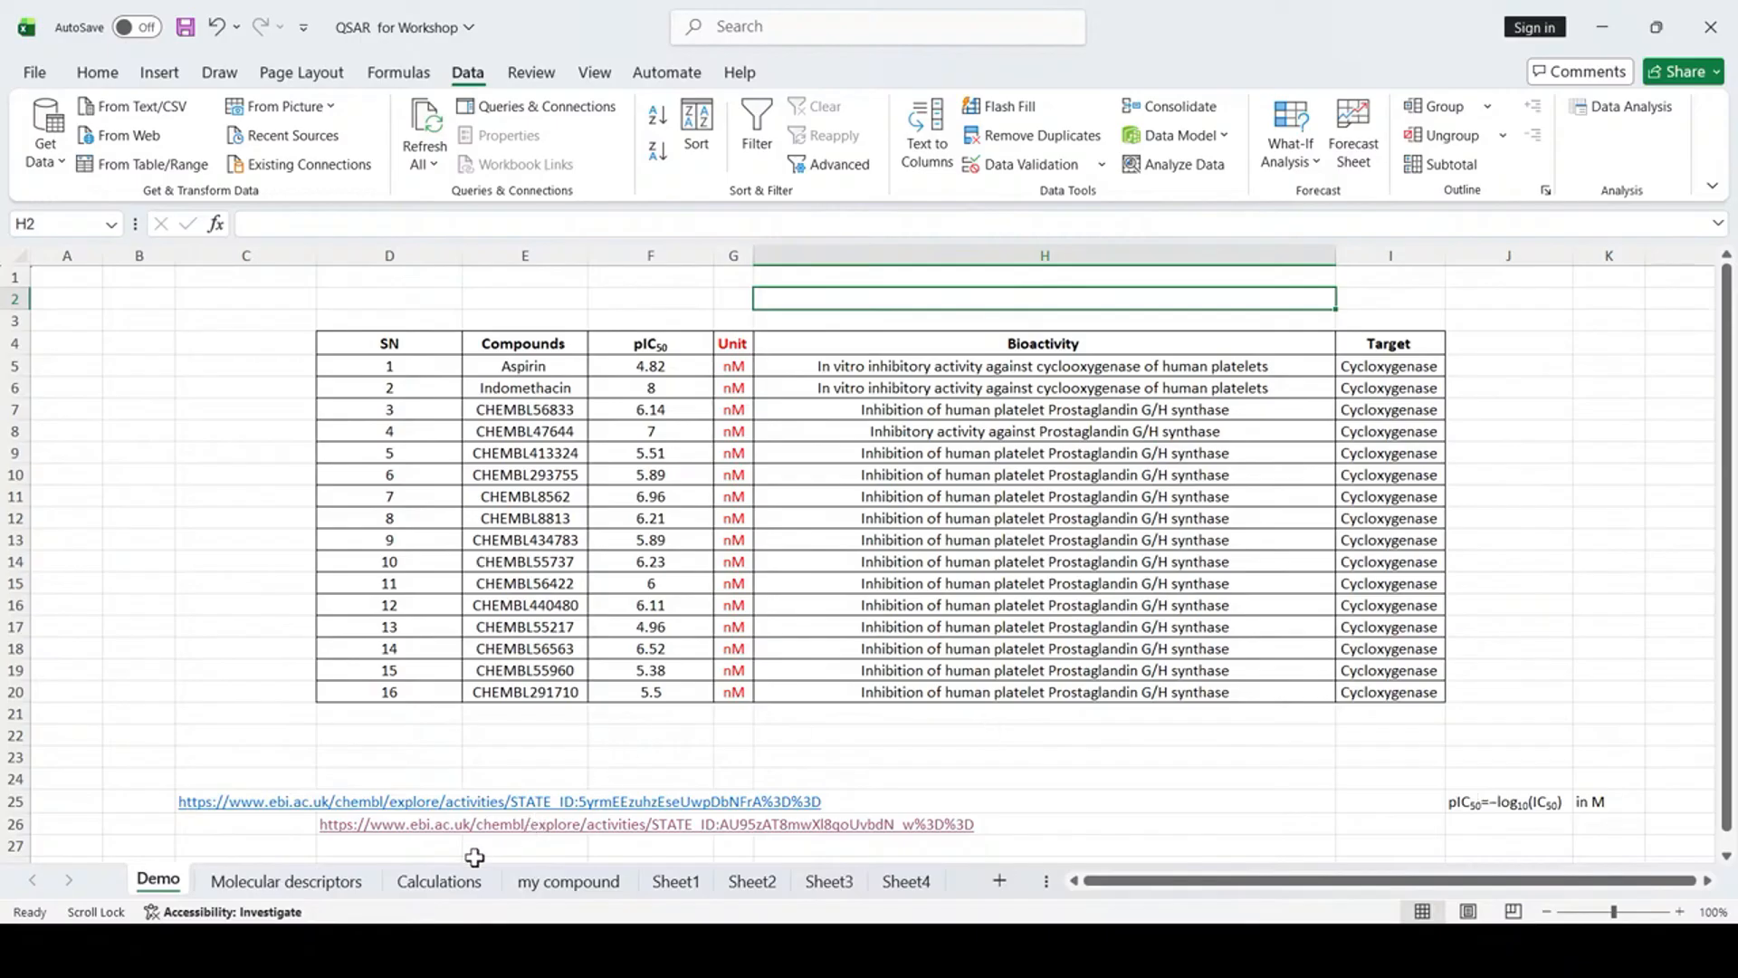
left_click(440, 881)
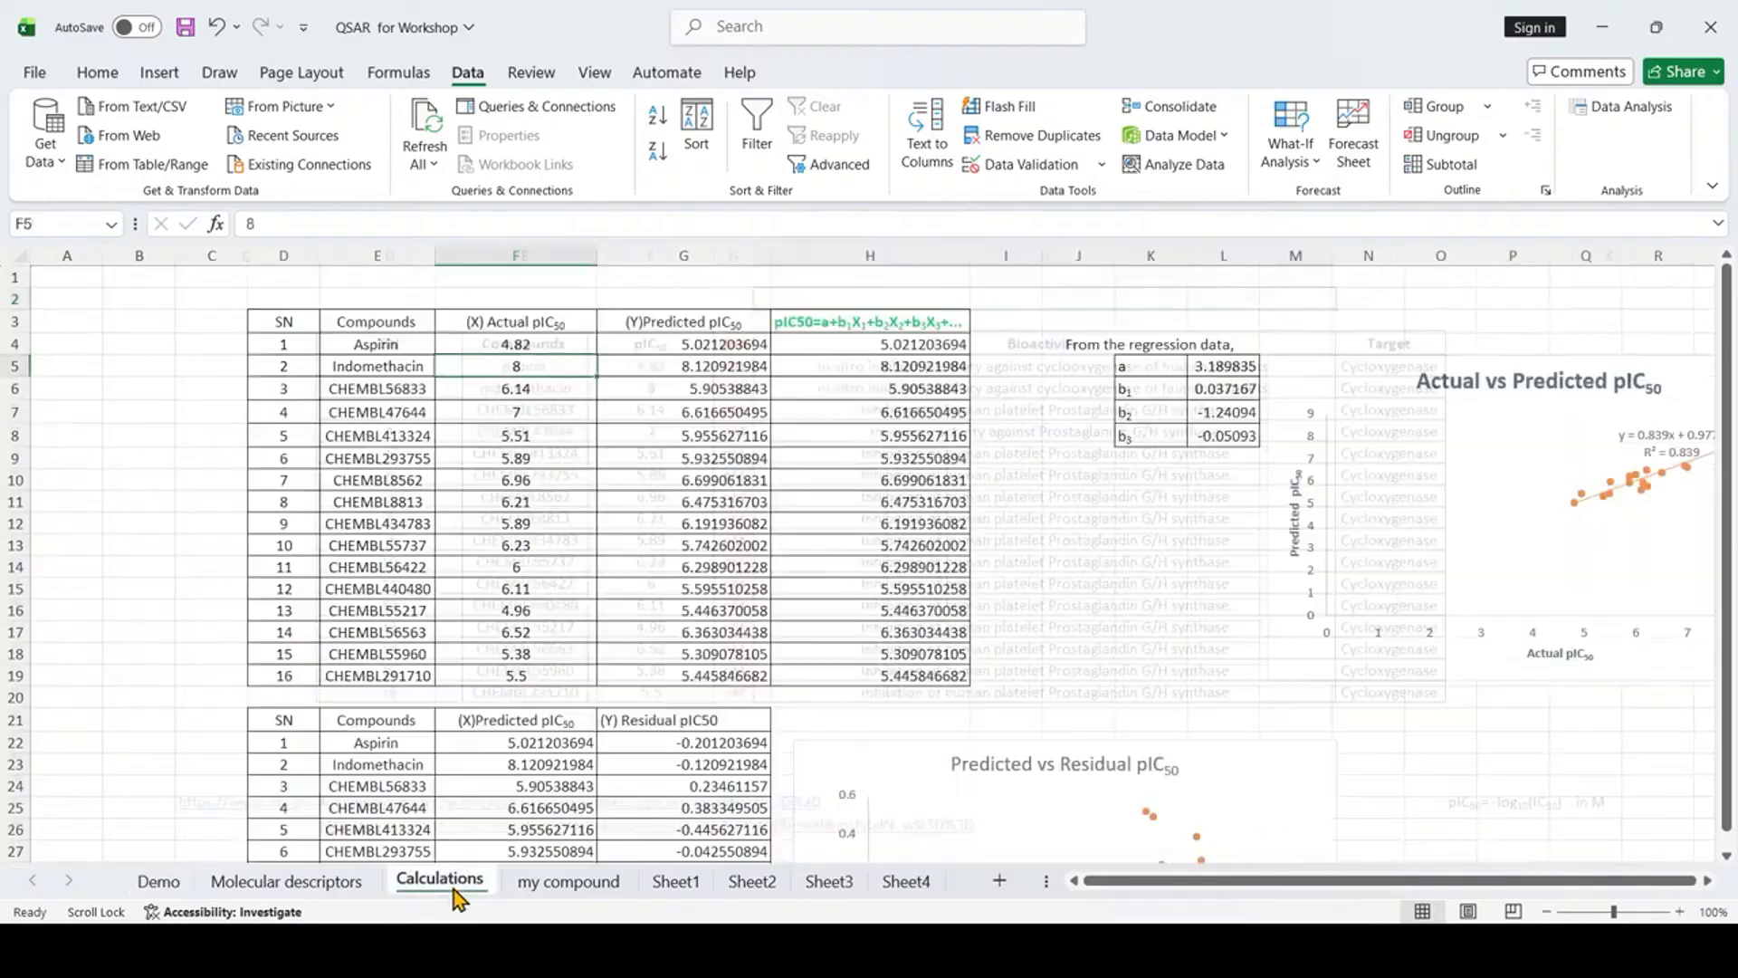
left_click(568, 881)
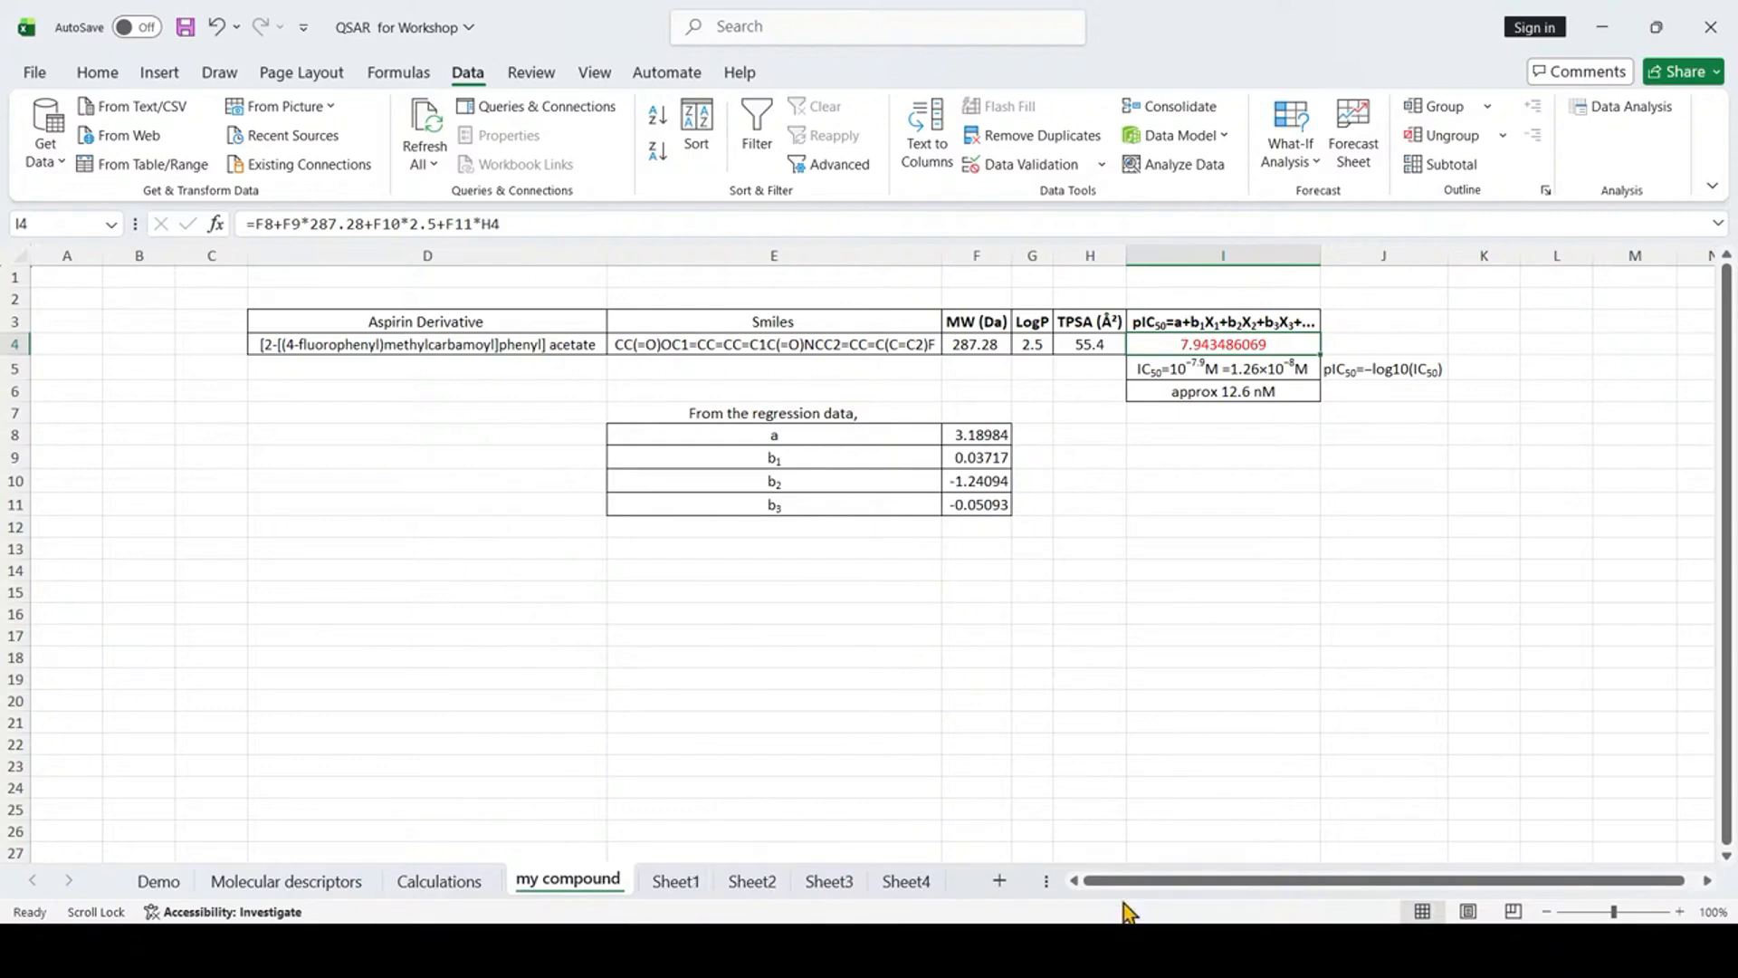
left_click(163, 881)
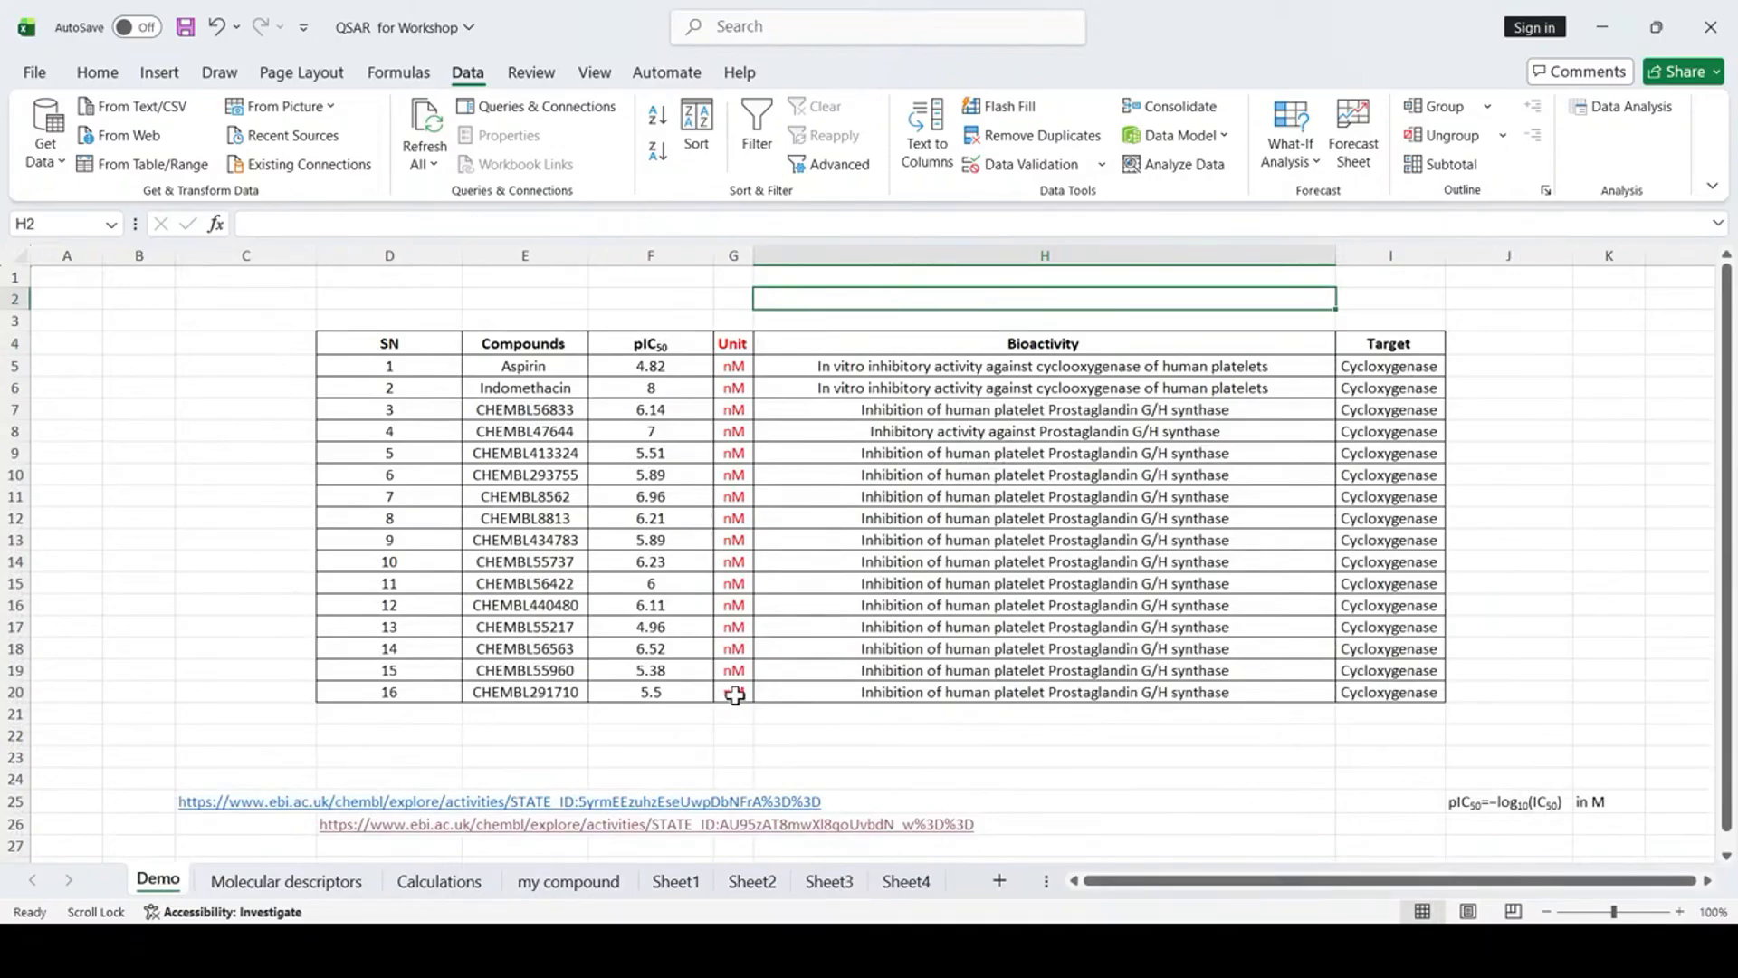
left_click(324, 835)
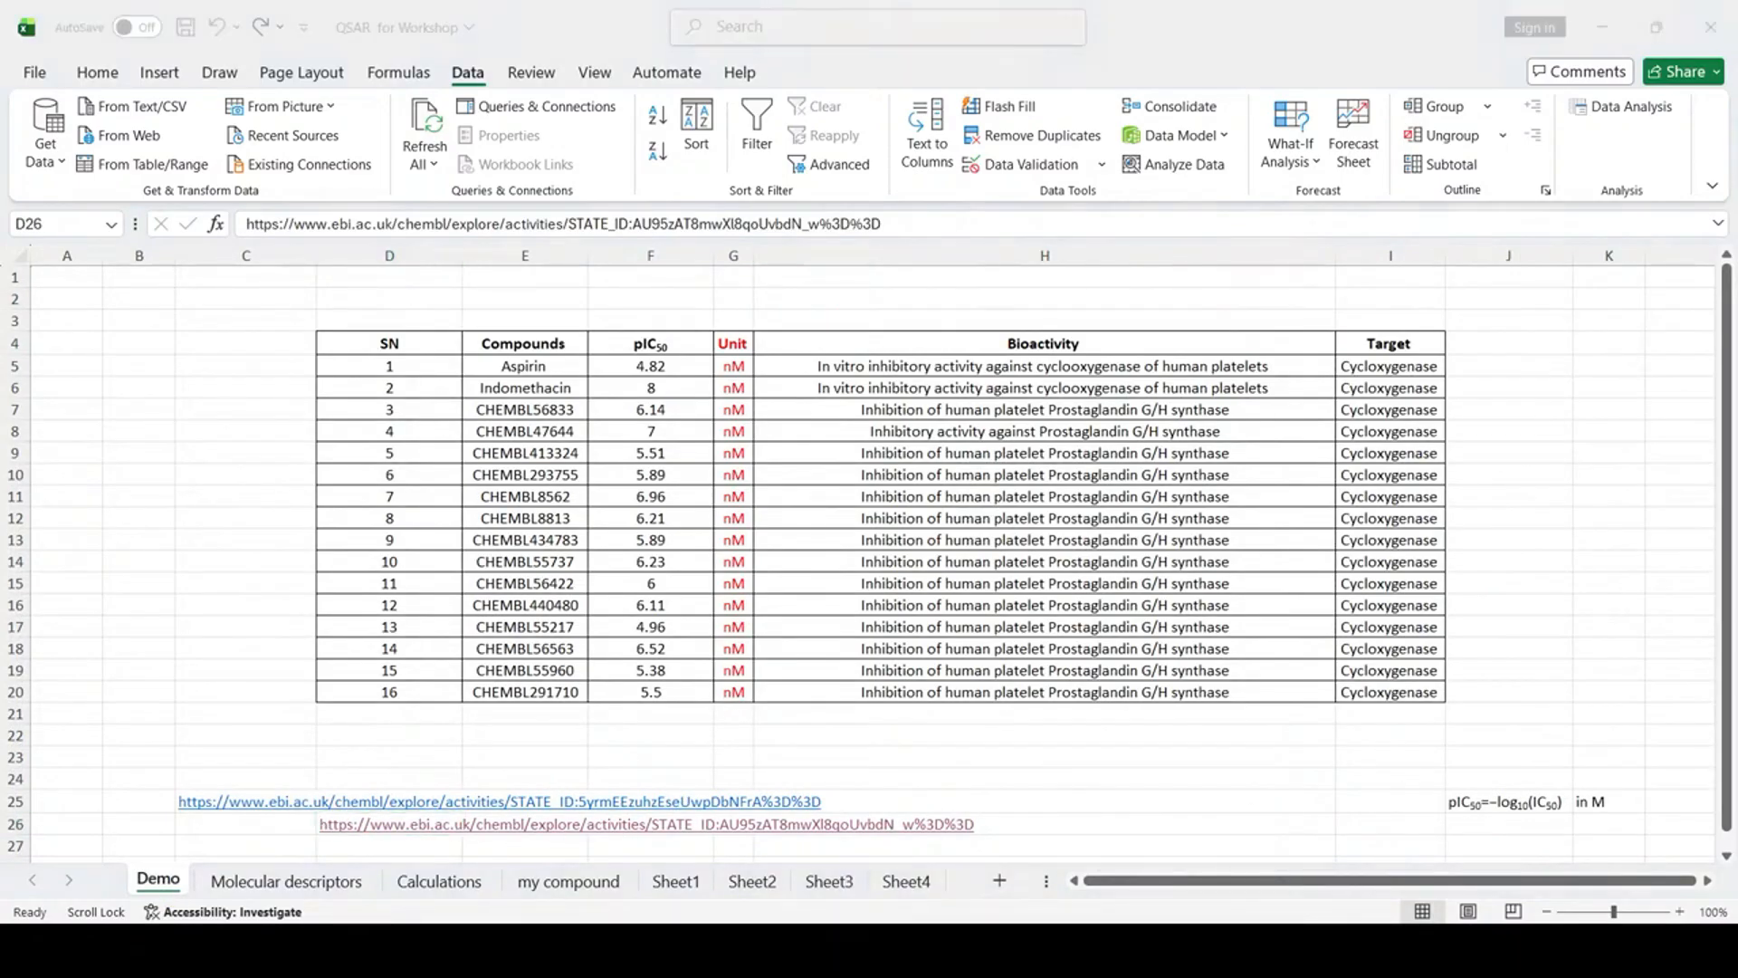